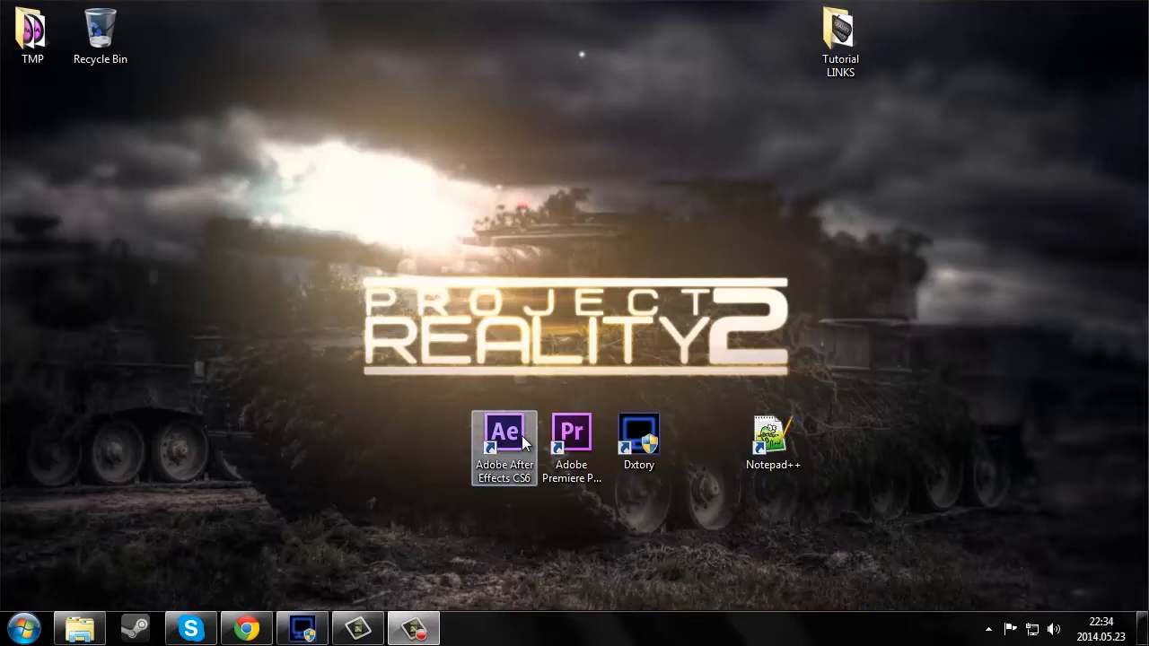
double_click(525, 440)
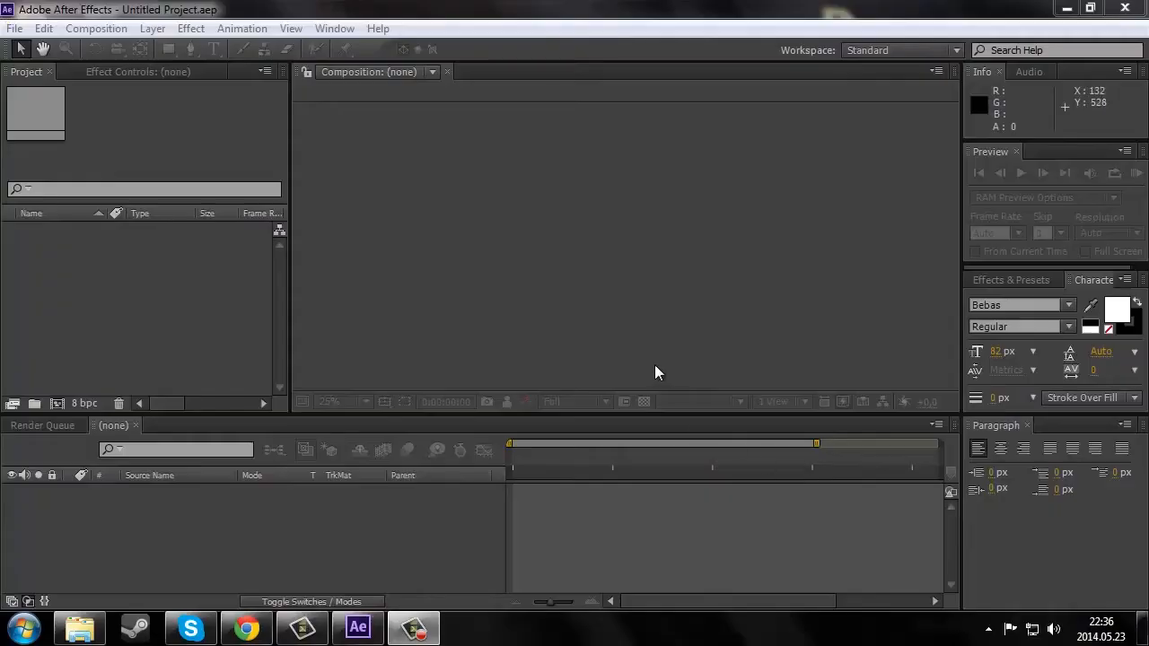
left_click(97, 633)
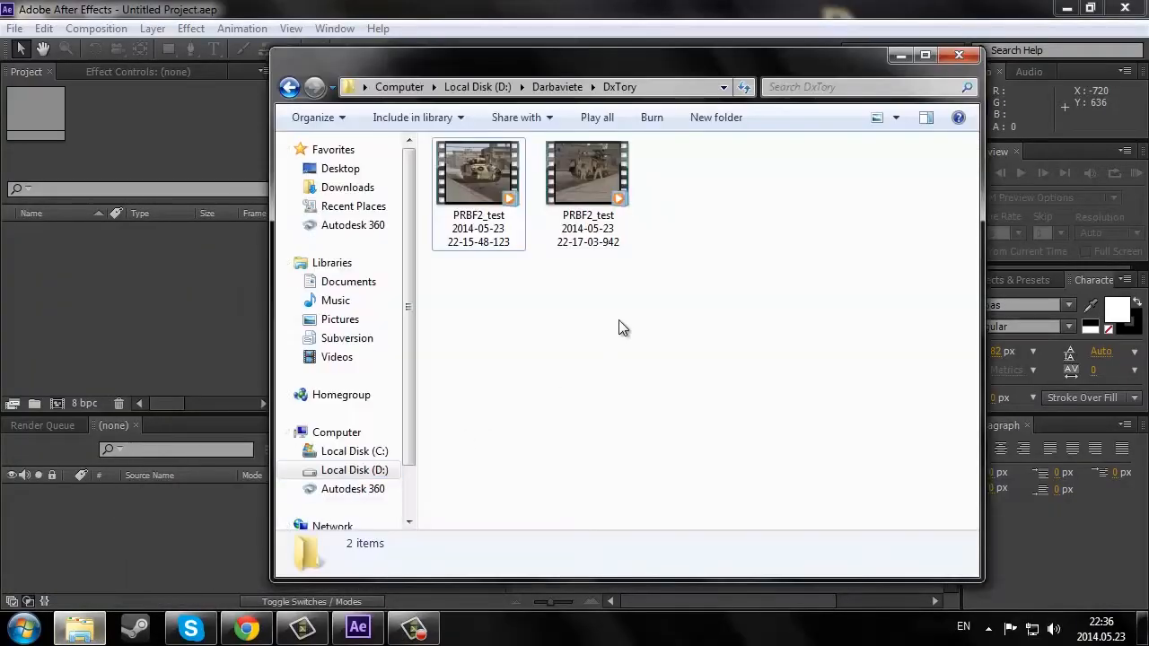
left_click_drag(582, 187, 202, 269)
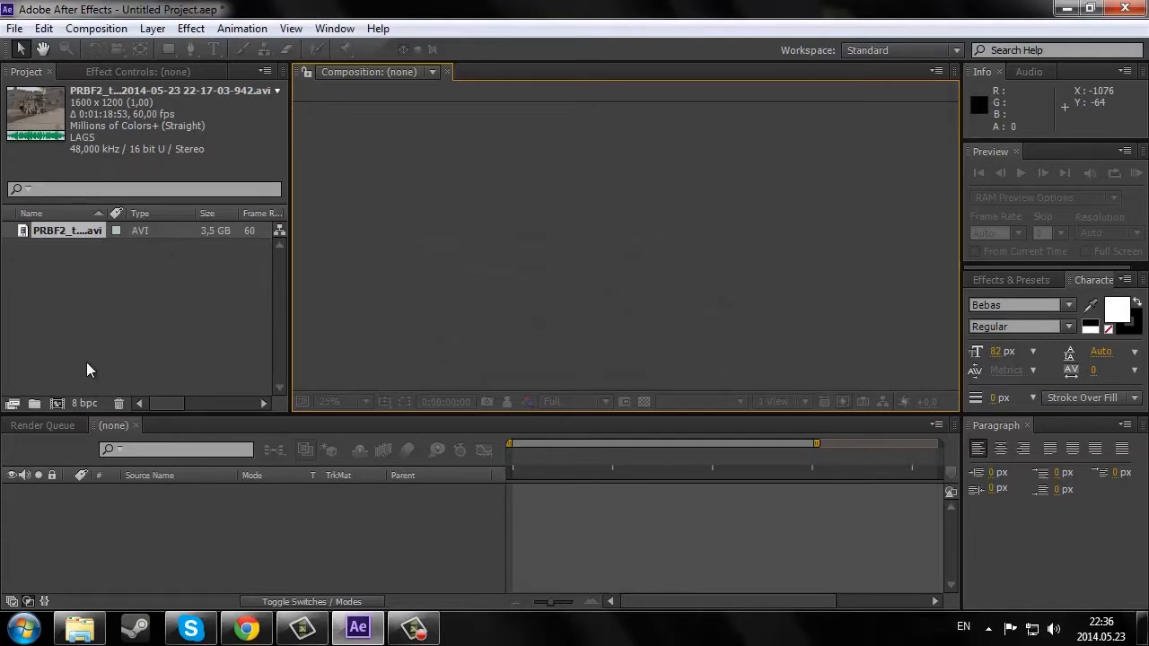
Step: Create a composition named "Tutorial scene" with a duration of 0:00:10:00
left_click(56, 403)
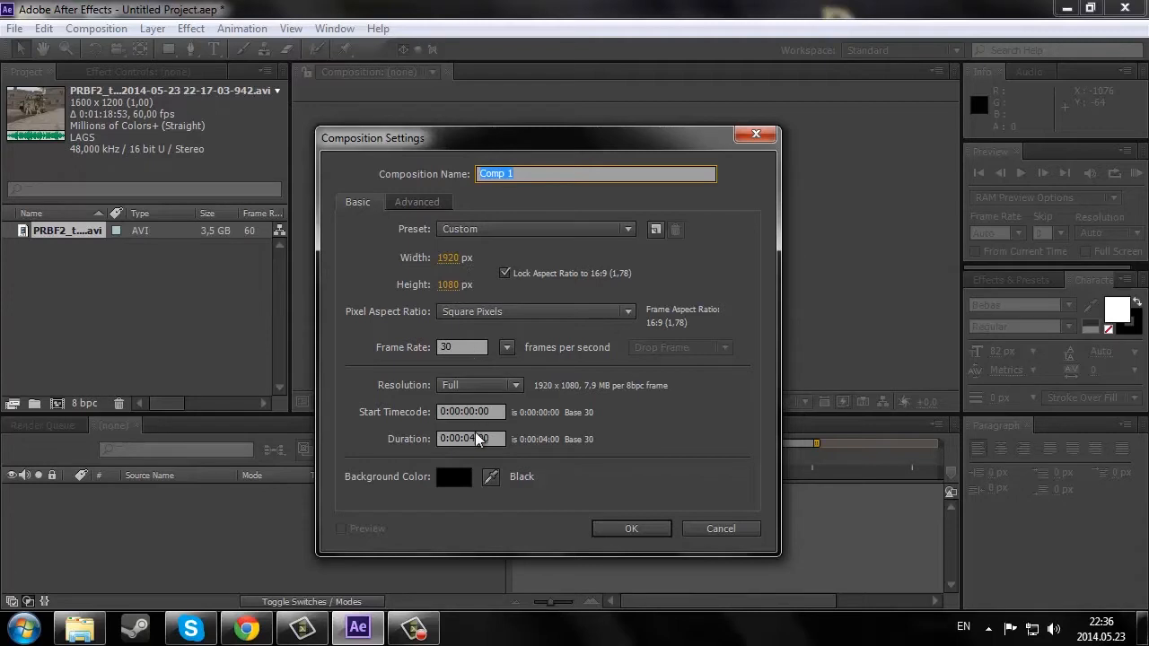
left_click(474, 437)
type("1000")
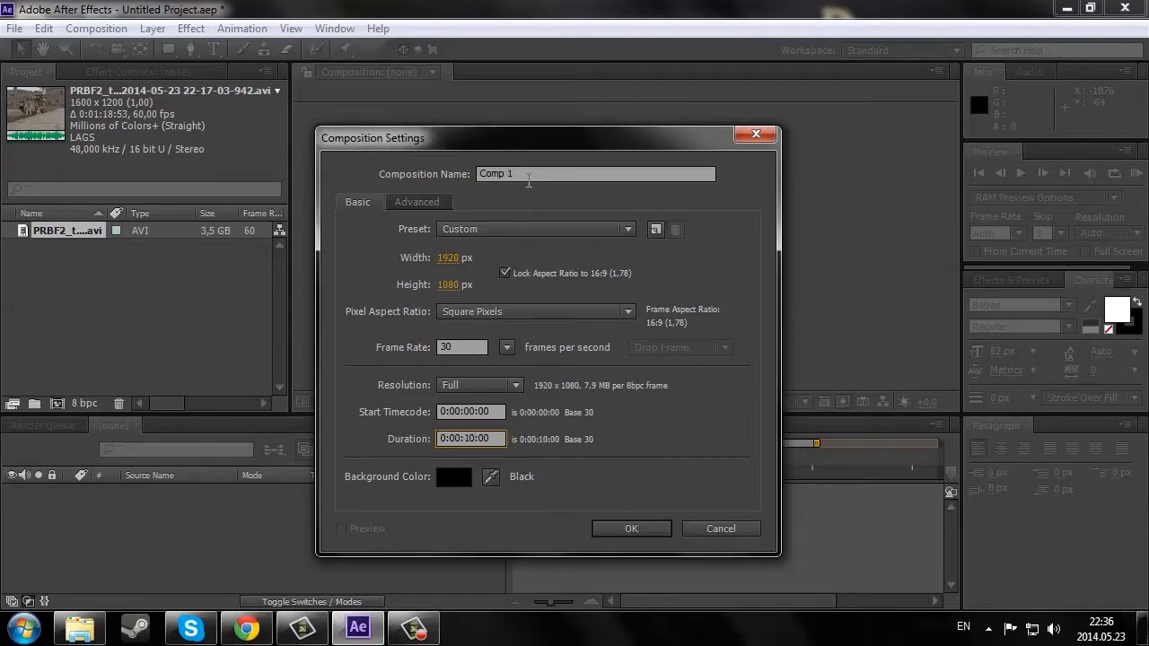
left_click_drag(530, 175, 476, 176)
type("Tutorial sc")
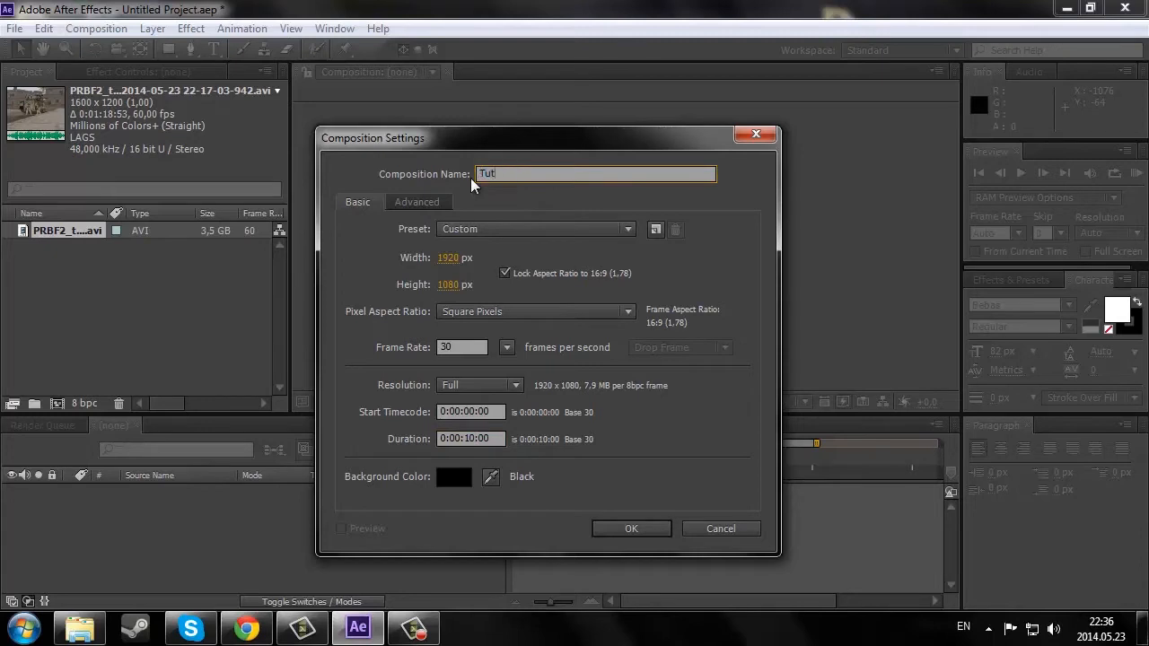
type("ene")
left_click(629, 528)
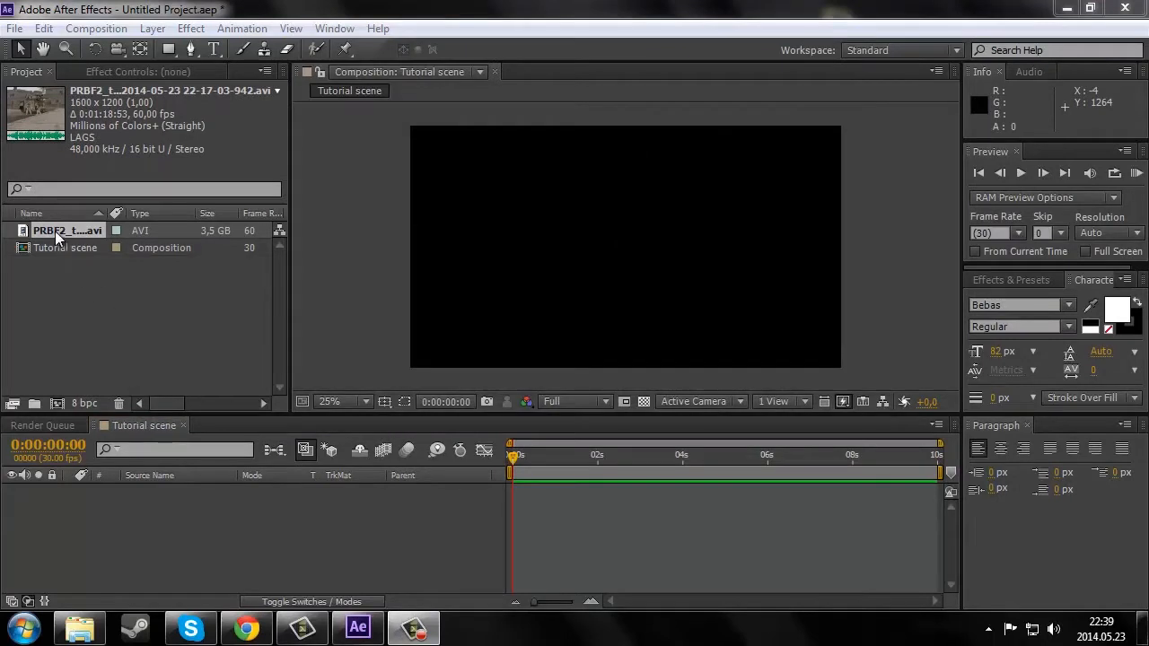
Step: Add the imported clip to the Tutorial scene composition and scale it up to fill the width of the frame
left_click_drag(54, 231, 186, 523)
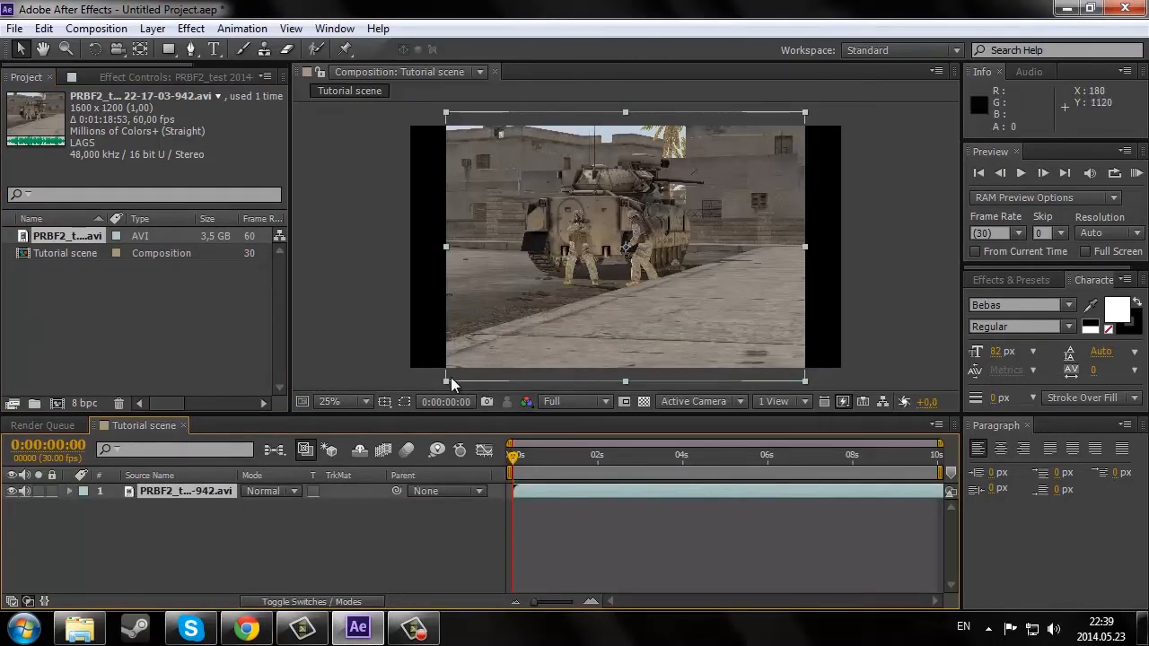
left_click_drag(445, 381, 407, 412)
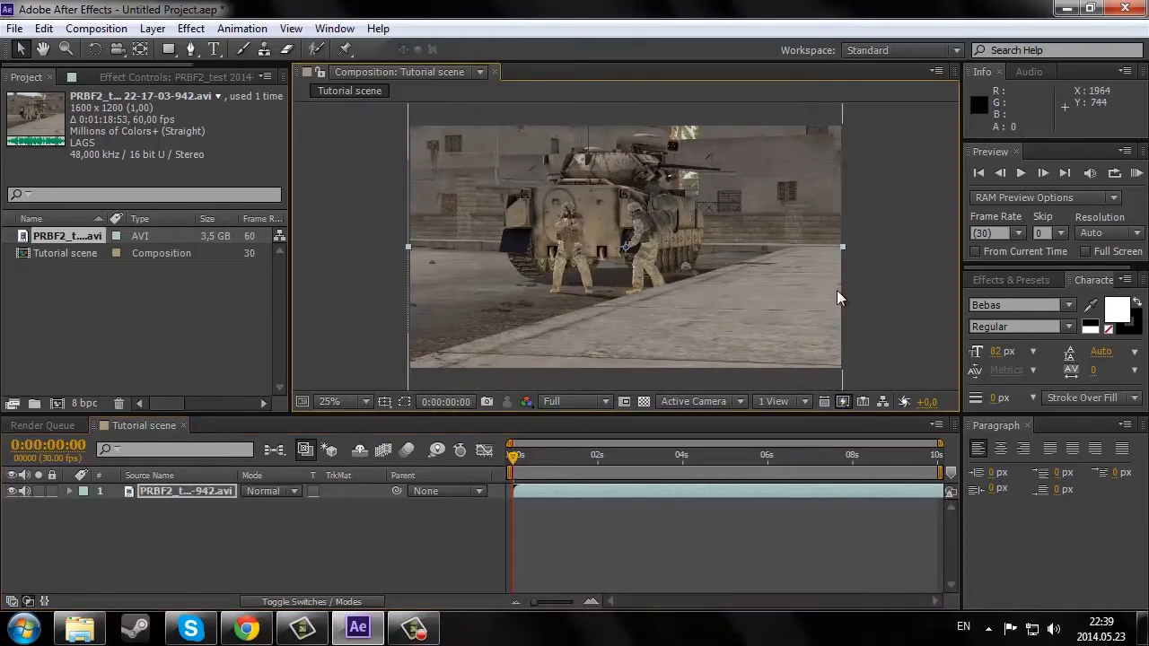
mouse_move(773, 279)
left_mouse_down()
mouse_move(775, 290)
mouse_move(778, 273)
left_mouse_up()
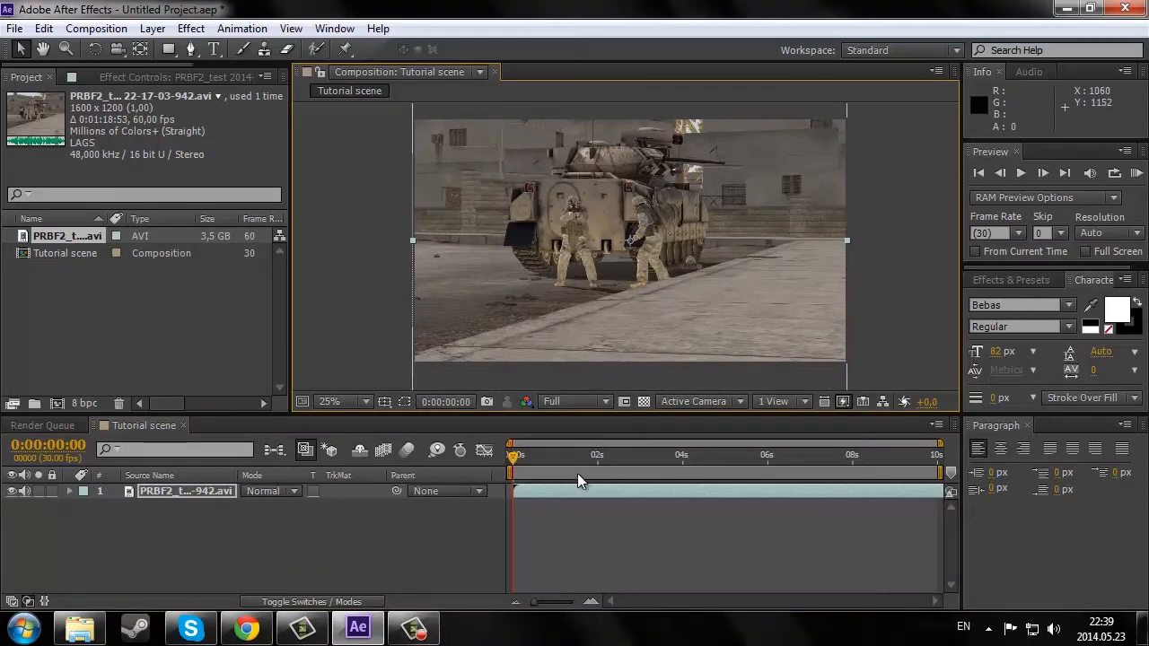
Step: Slide the clip earlier on the timeline so the composition starts about 1:01 into the footage, and preview it
left_click_drag(691, 491, 525, 491)
left_click_drag(745, 490, 434, 495)
left_click_drag(814, 491, 604, 496)
left_click_drag(718, 501, 682, 498)
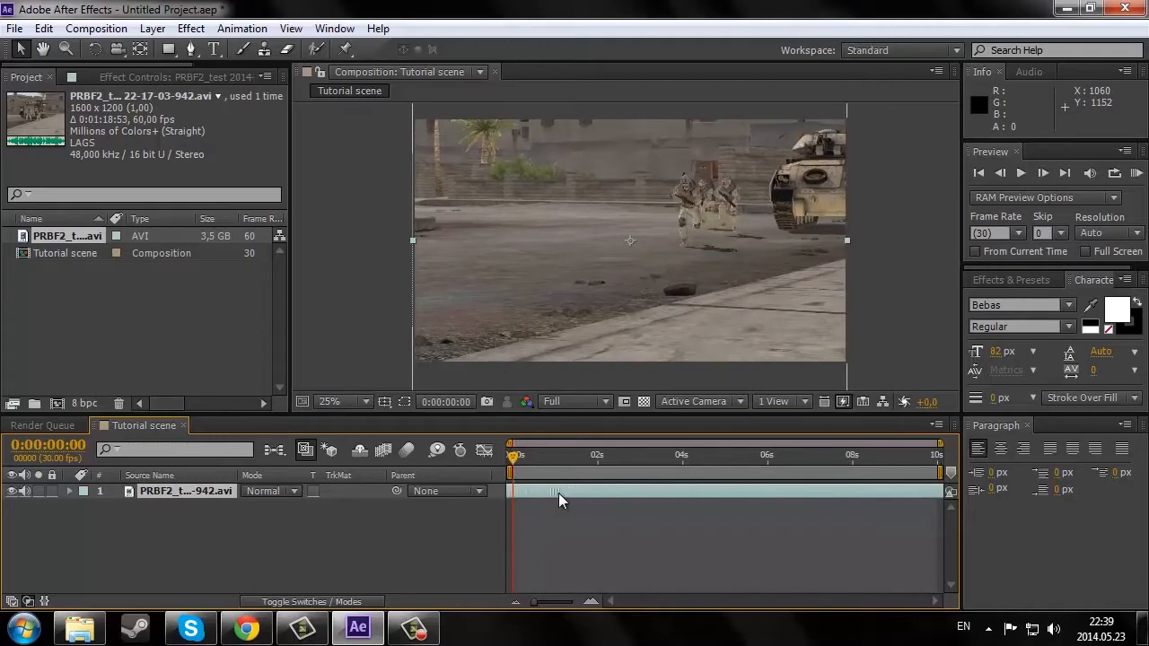
left_click_drag(595, 494, 603, 493)
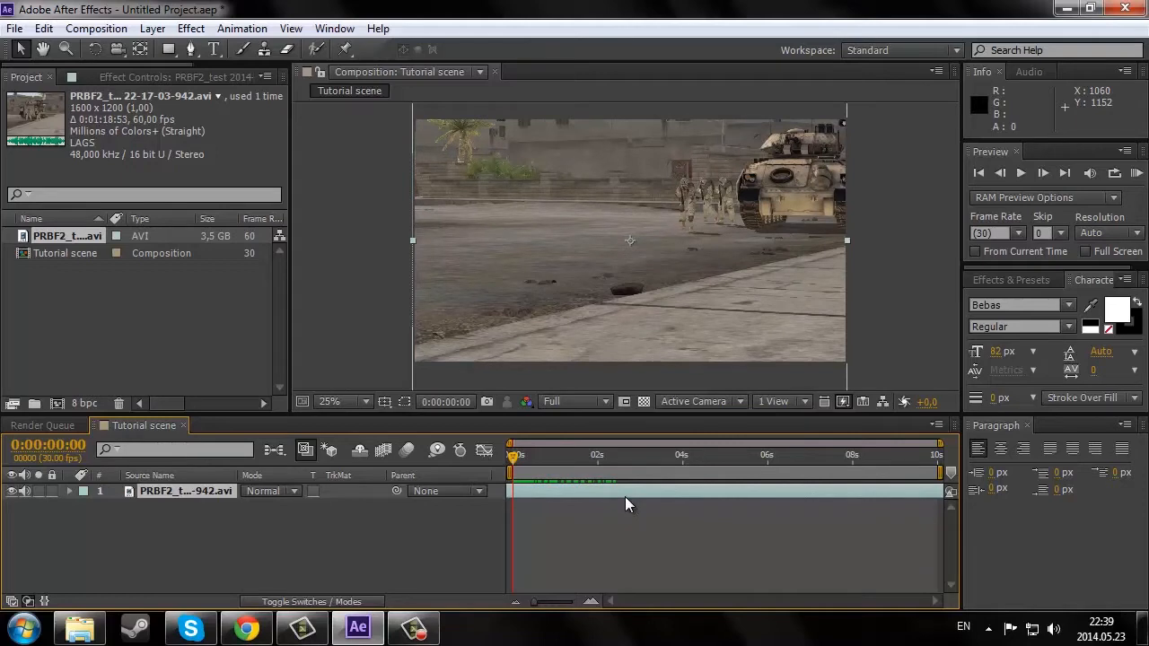
key("space")
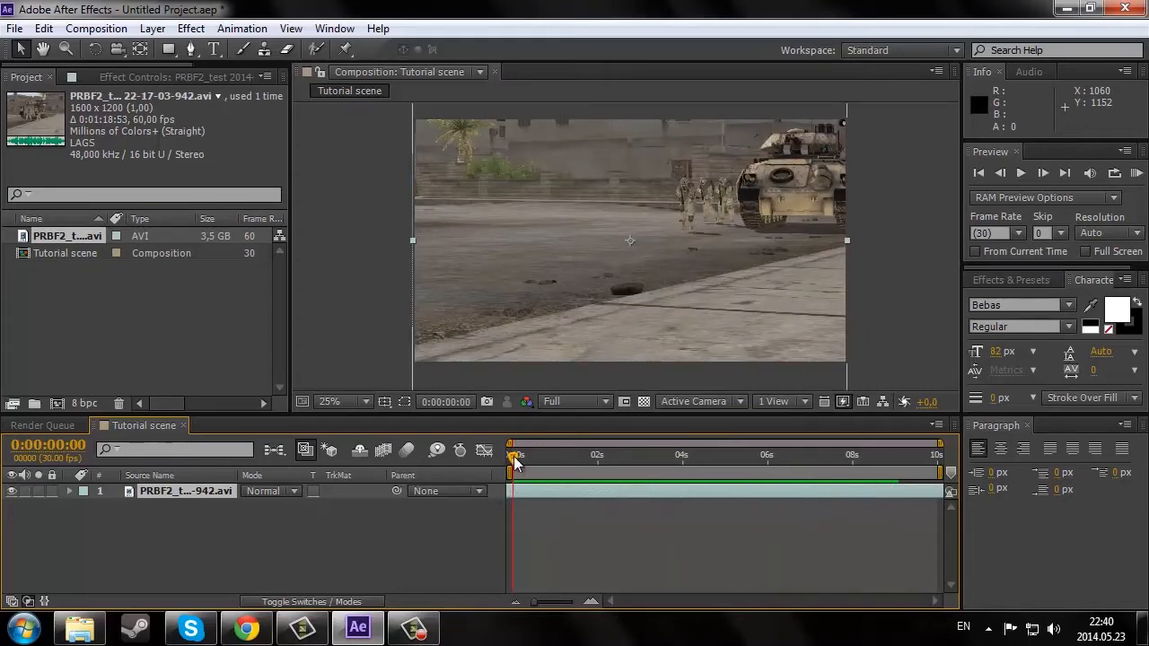
Step: Enable time remapping on the clip and add a Time Remap keyframe at 0:00:00:00
mouse_move(514, 457)
left_mouse_down()
mouse_move(740, 458)
mouse_move(520, 471)
mouse_move(754, 471)
mouse_move(517, 477)
left_mouse_up()
right_click(213, 489)
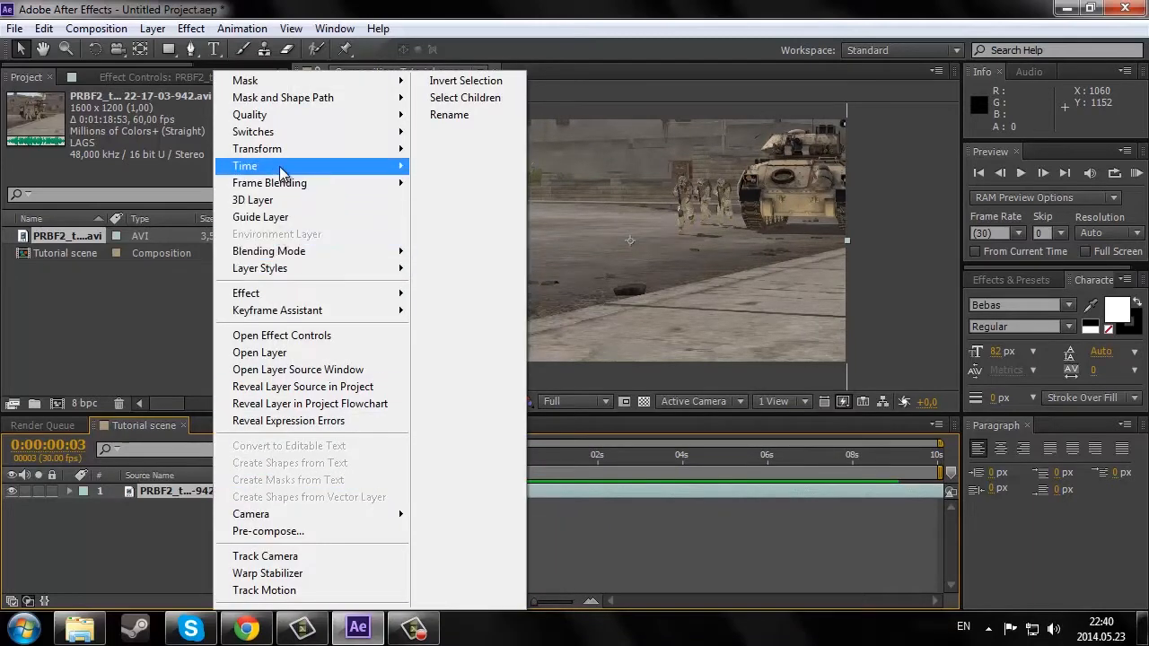
mouse_move(287, 165)
left_click(458, 166)
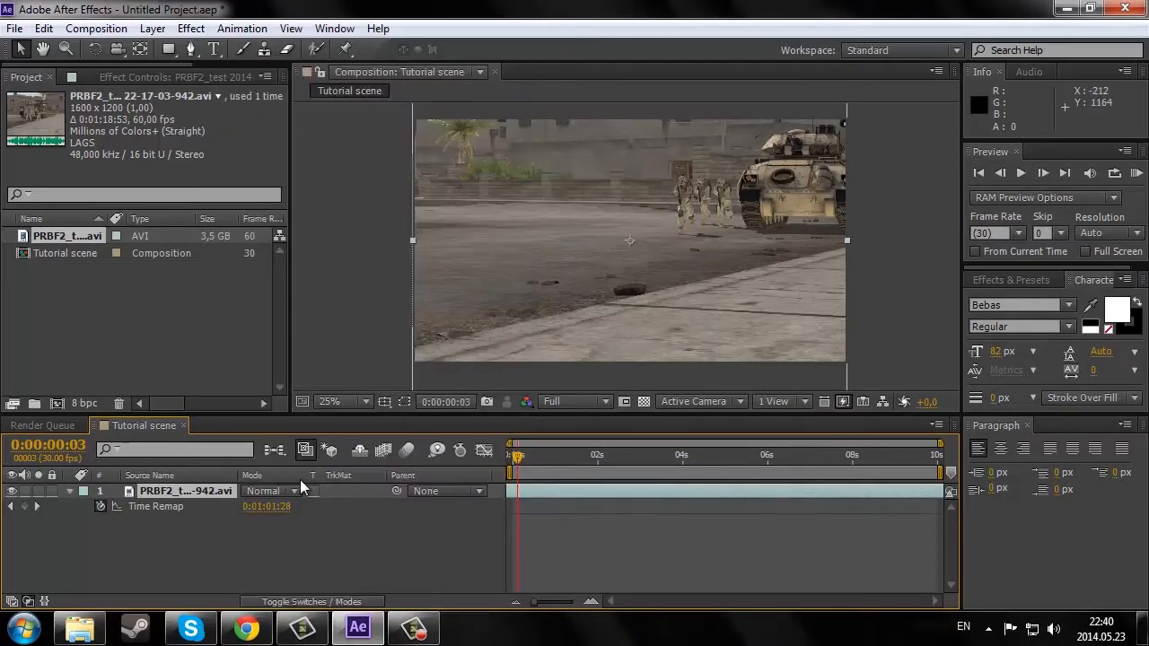
left_click_drag(518, 462, 511, 458)
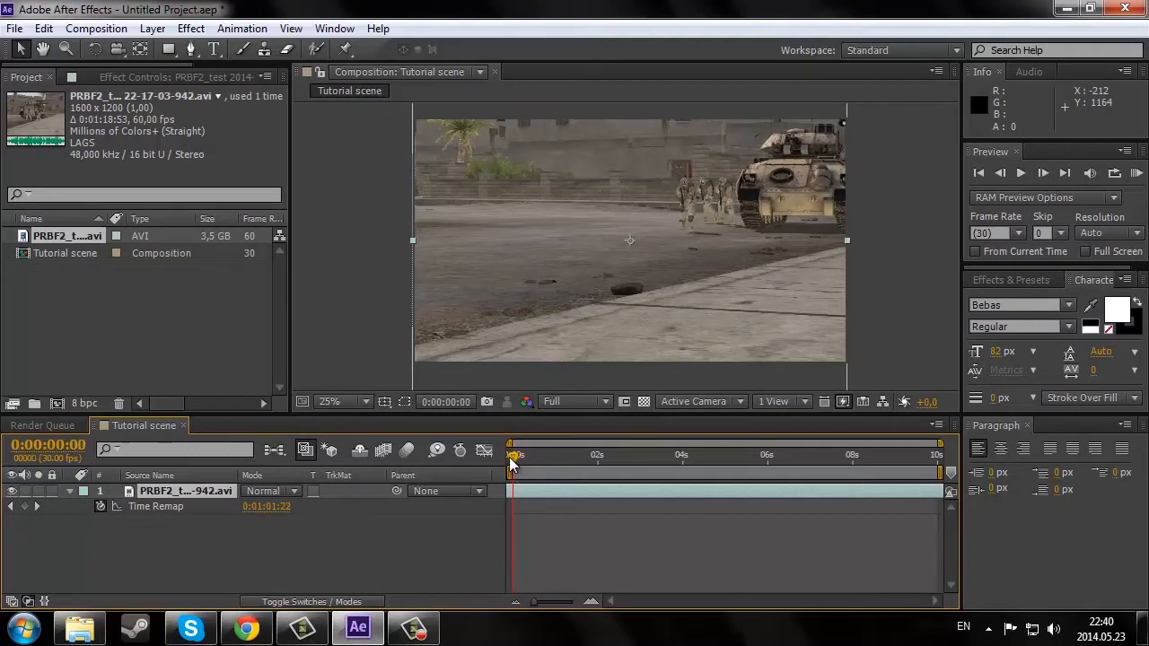
left_click(24, 507)
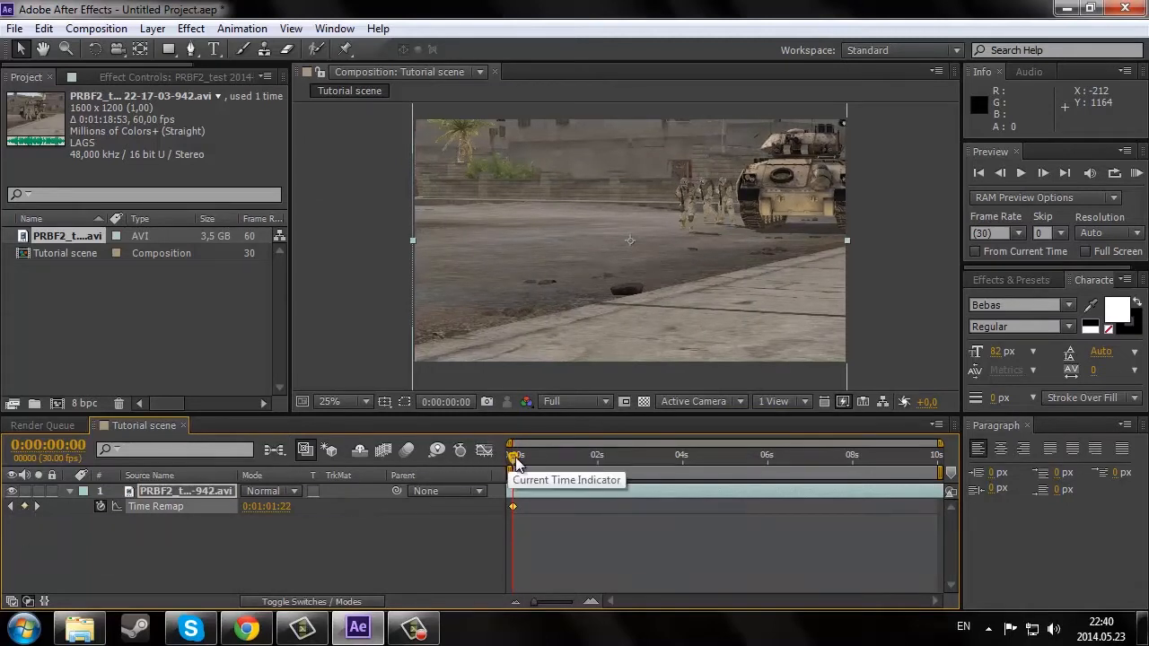
Step: Add two more Time Remap keyframes, at about 4 seconds and at 0:00:06:01
left_click_drag(517, 461, 769, 471)
left_click(25, 507)
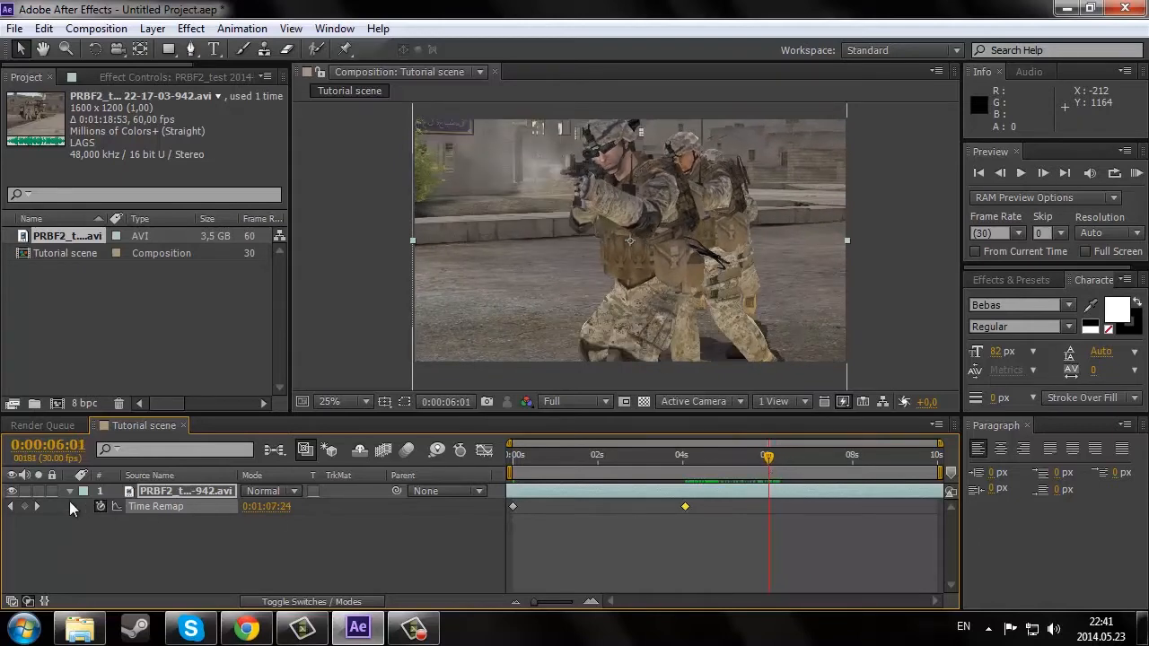
left_click(25, 506)
Step: Shift the second and third Time Remap keyframes so the second sits at about 1.7 s, and extend the third to about 6.7 s
left_click_drag(779, 530, 680, 509)
left_click_drag(685, 508, 596, 506)
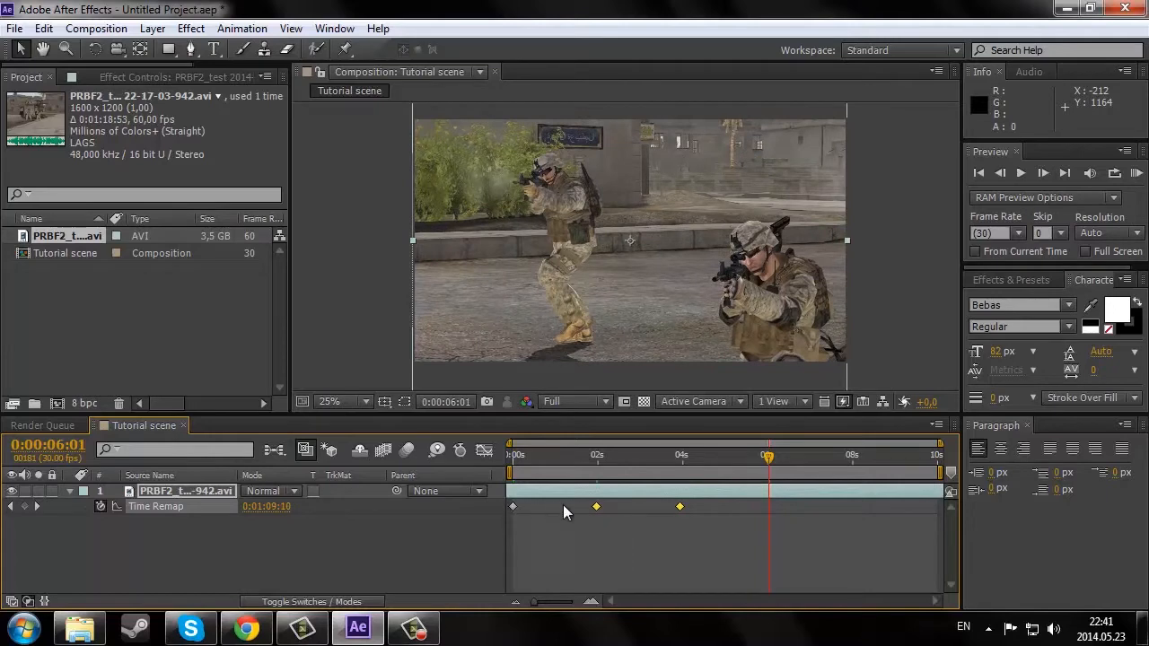
left_click_drag(599, 506, 584, 506)
left_click(666, 507)
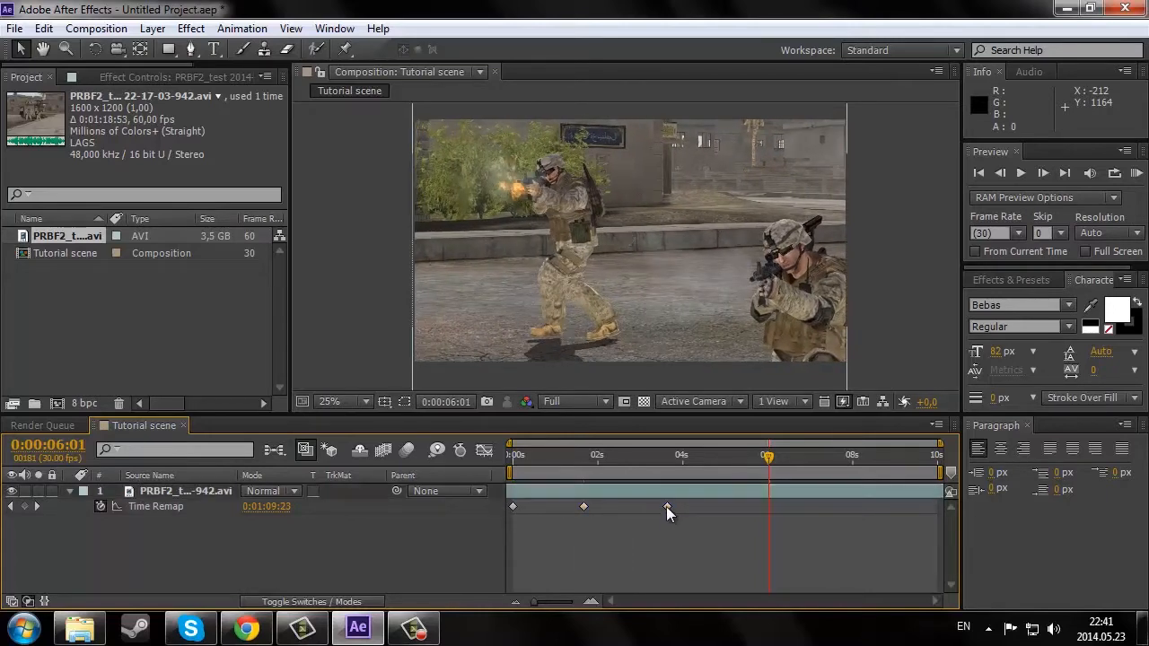
left_click_drag(668, 505, 796, 510)
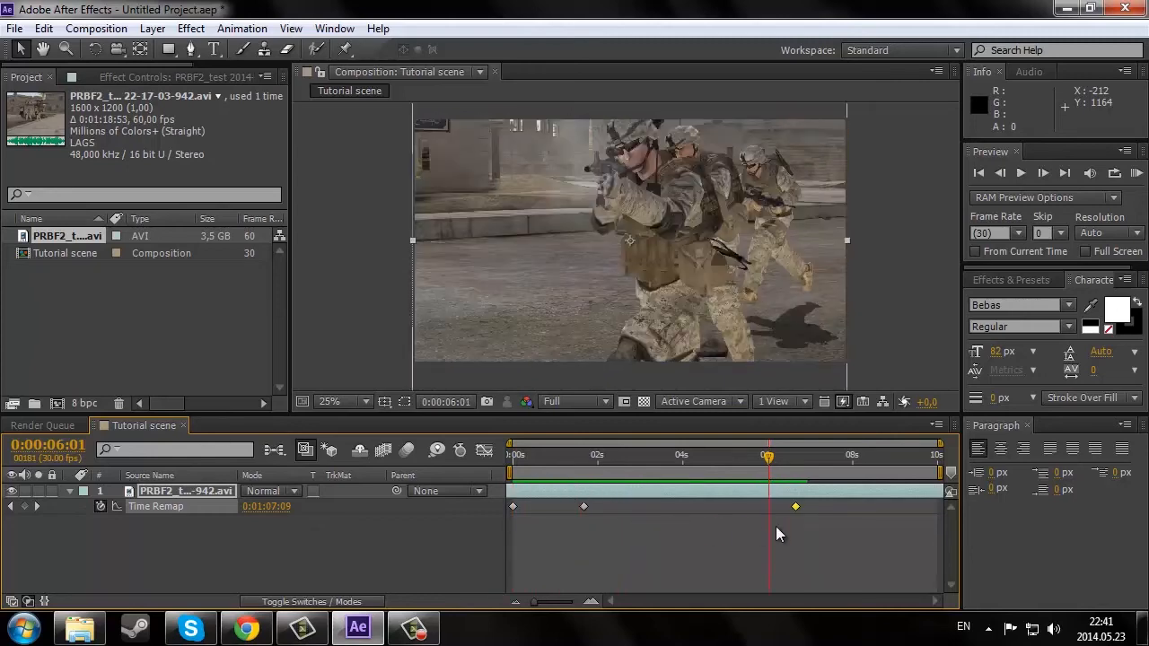
Step: Shift the second and third Time Remap keyframes together so the second sits at 0:00:00:10, and preview the timing
left_click_drag(769, 527, 582, 505)
left_click_drag(800, 554, 538, 507)
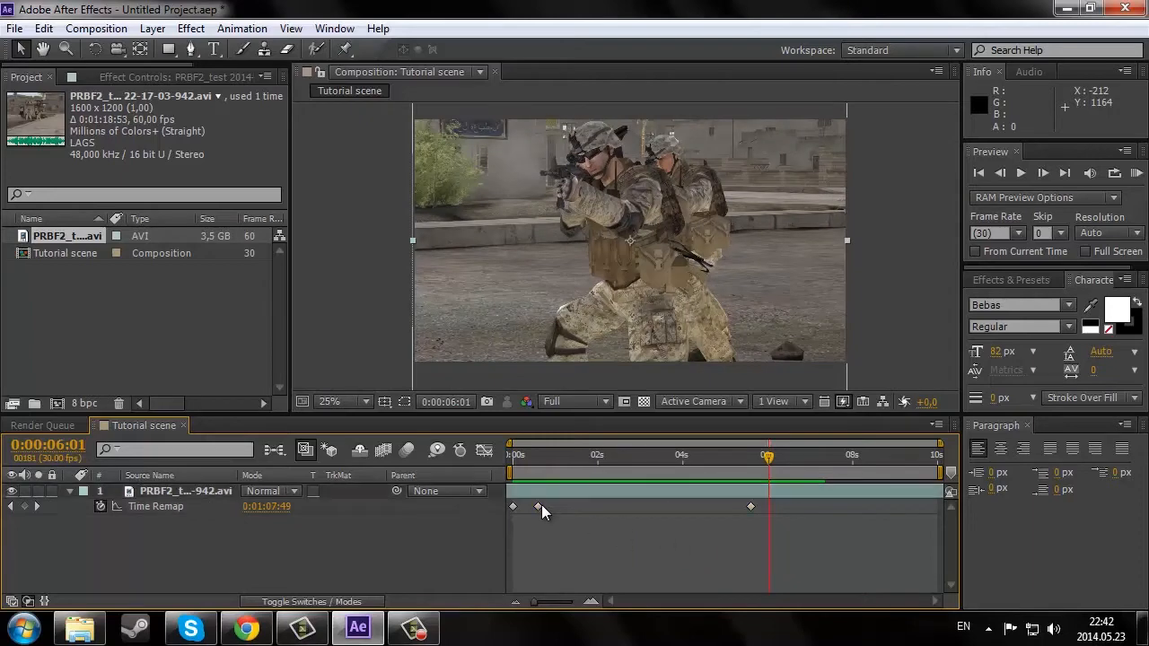
left_click_drag(778, 539, 525, 506)
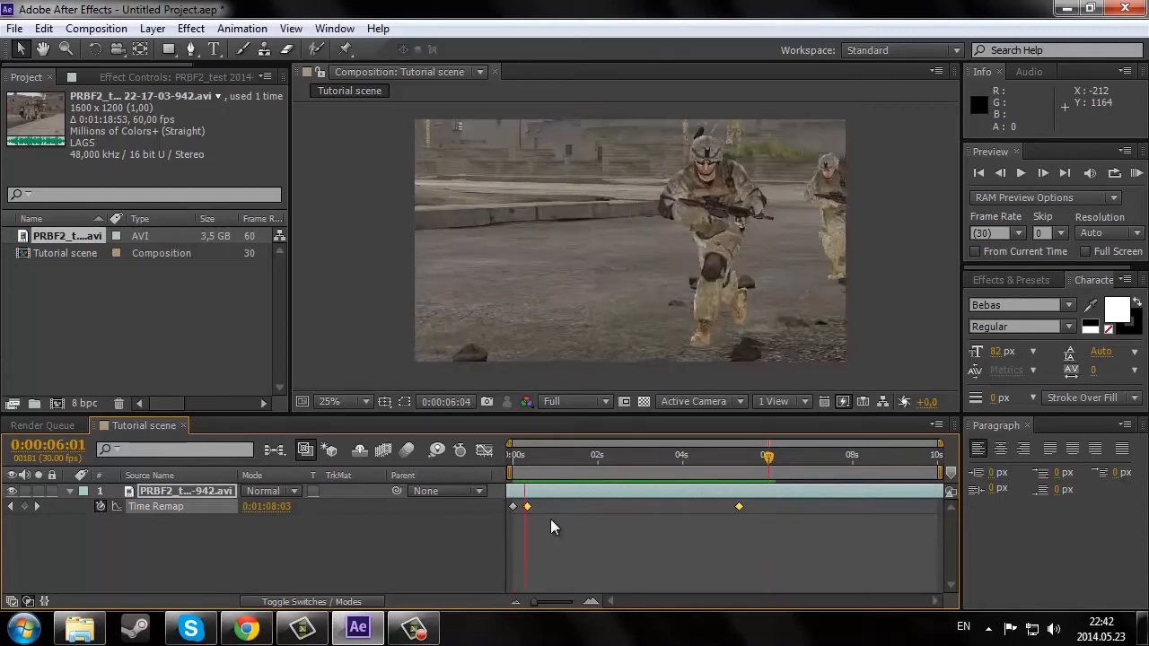
key("space")
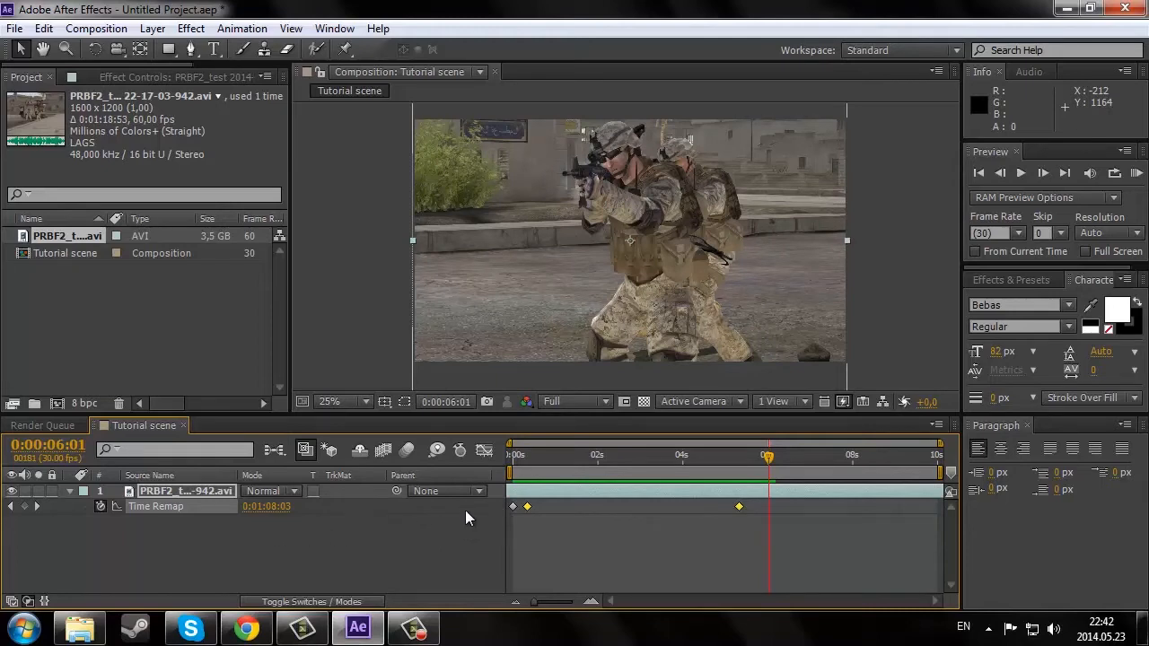
Step: Show the Time Remap property in the Graph Editor as an editable speed graph, fitted to the view
left_click(484, 452)
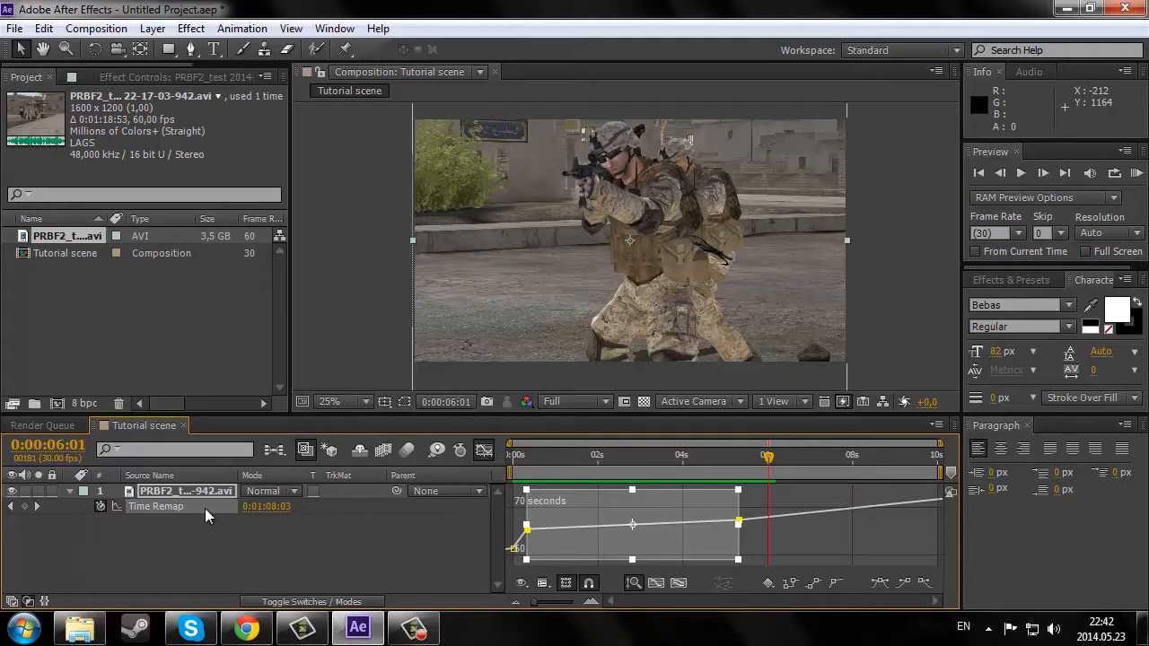
left_click(182, 507)
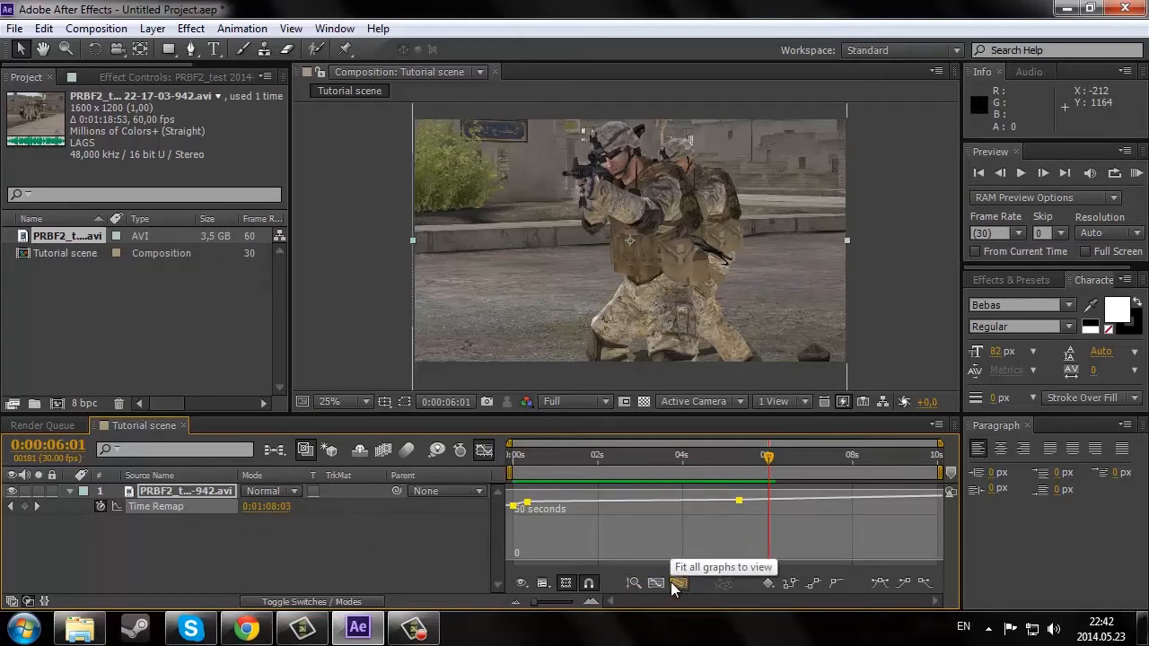
left_click(520, 583)
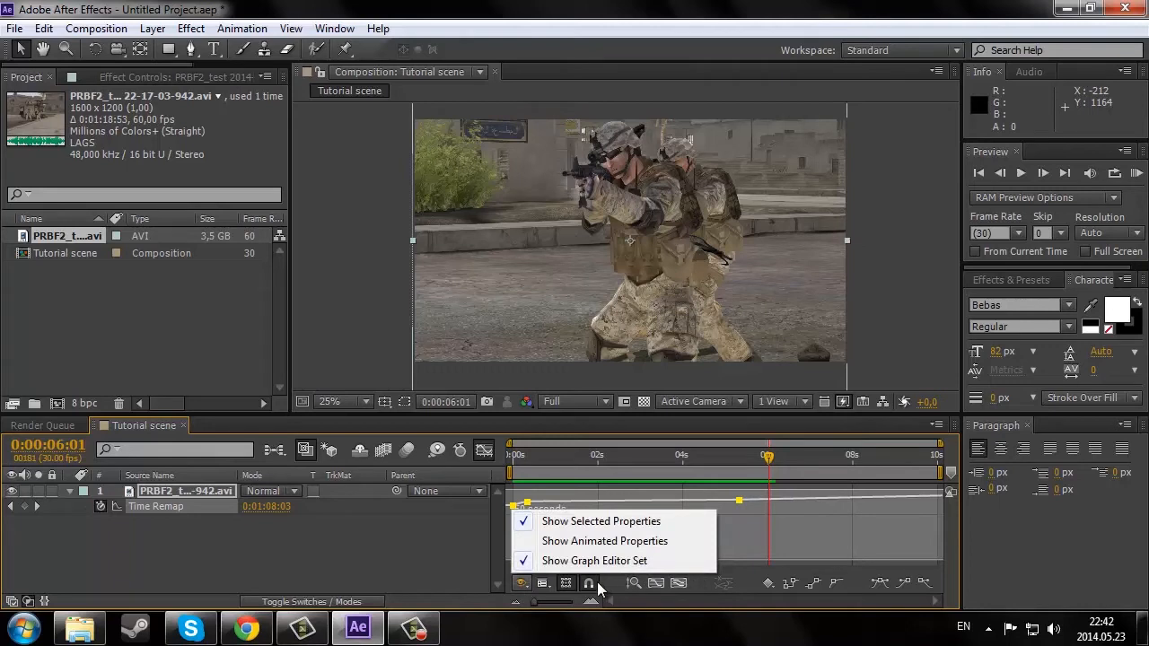
left_click(543, 584)
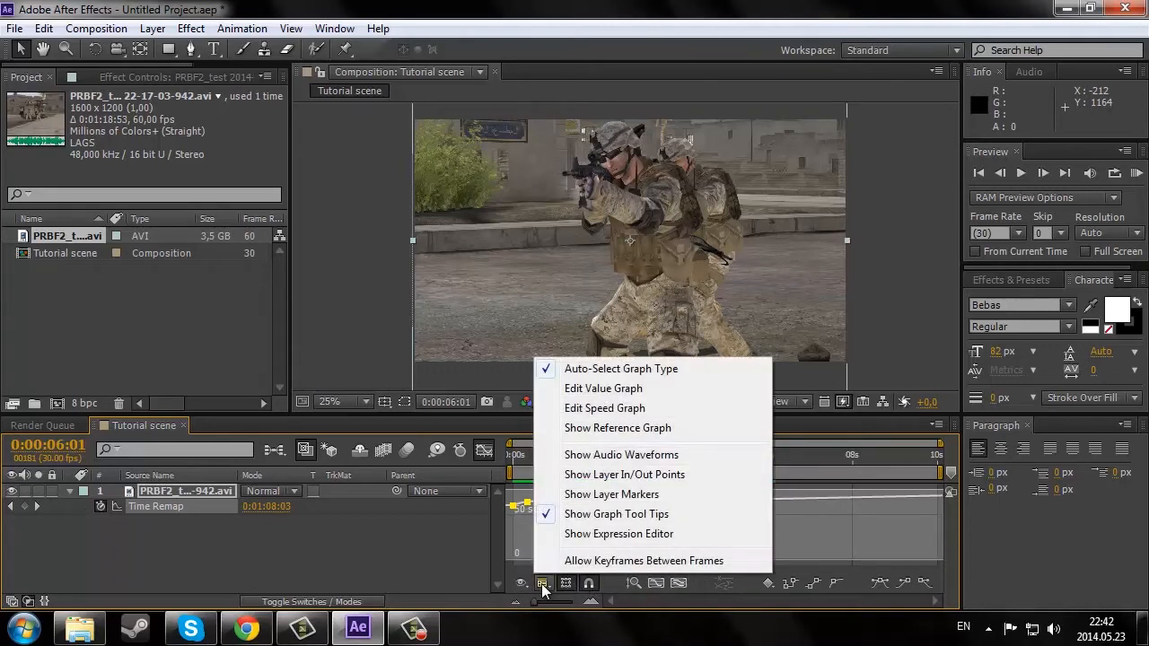
left_click(619, 408)
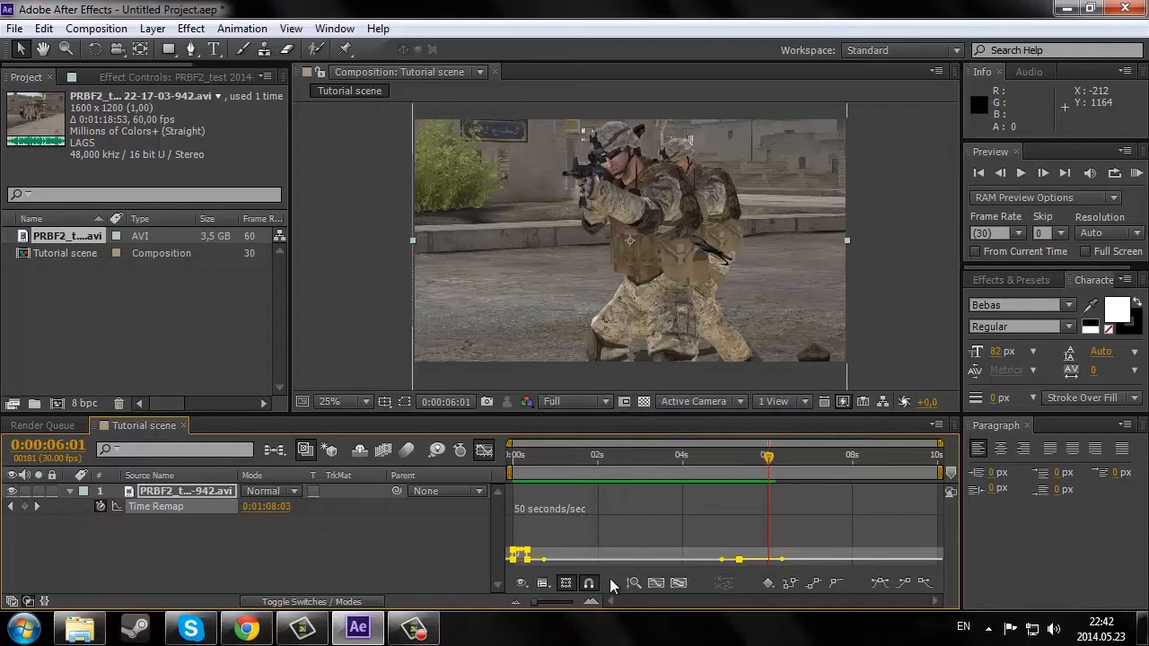
left_click_drag(535, 607, 571, 607)
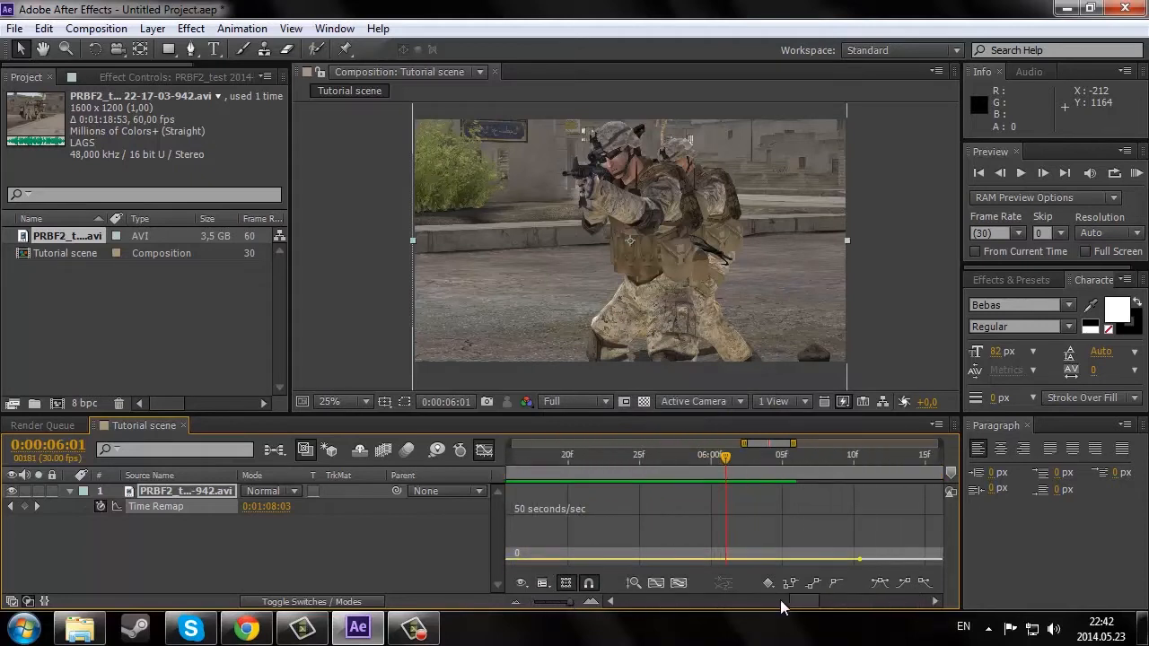
left_click_drag(781, 603, 689, 603)
left_click(656, 583)
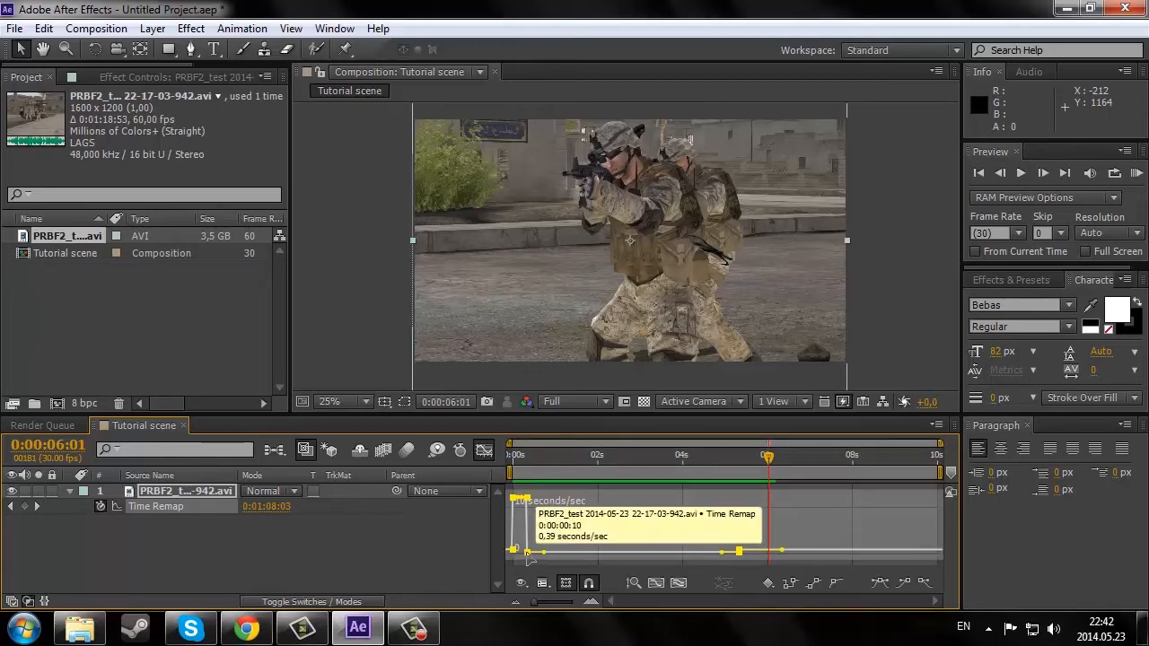
left_click_drag(527, 553, 530, 539)
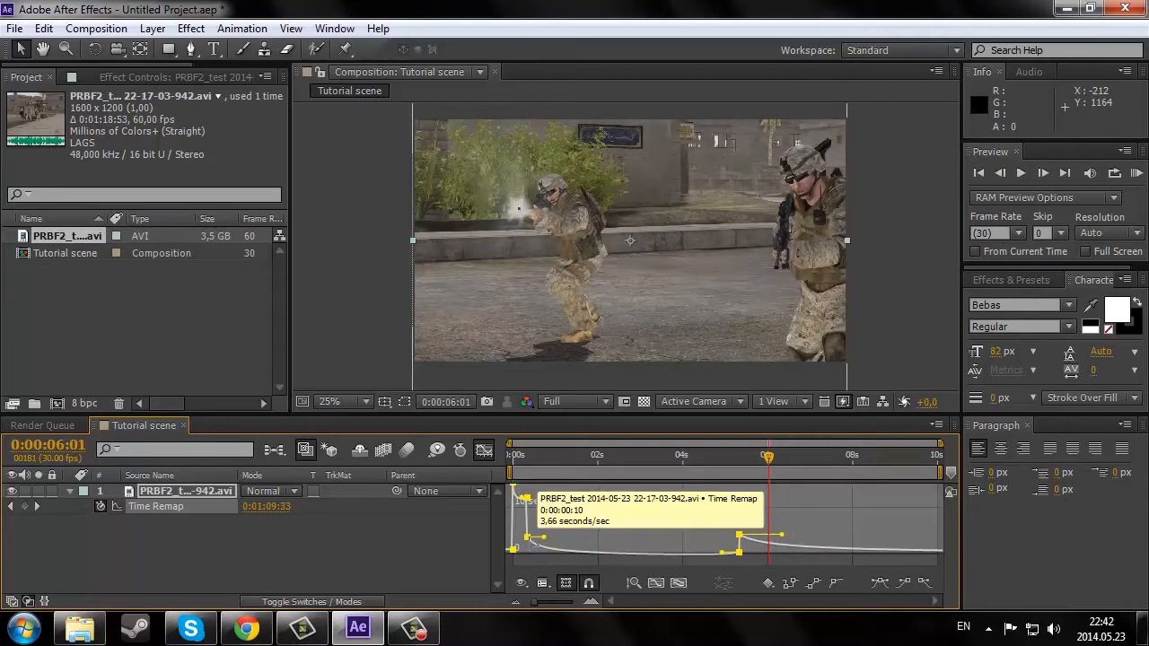
key("ctrl+z")
left_click(564, 494)
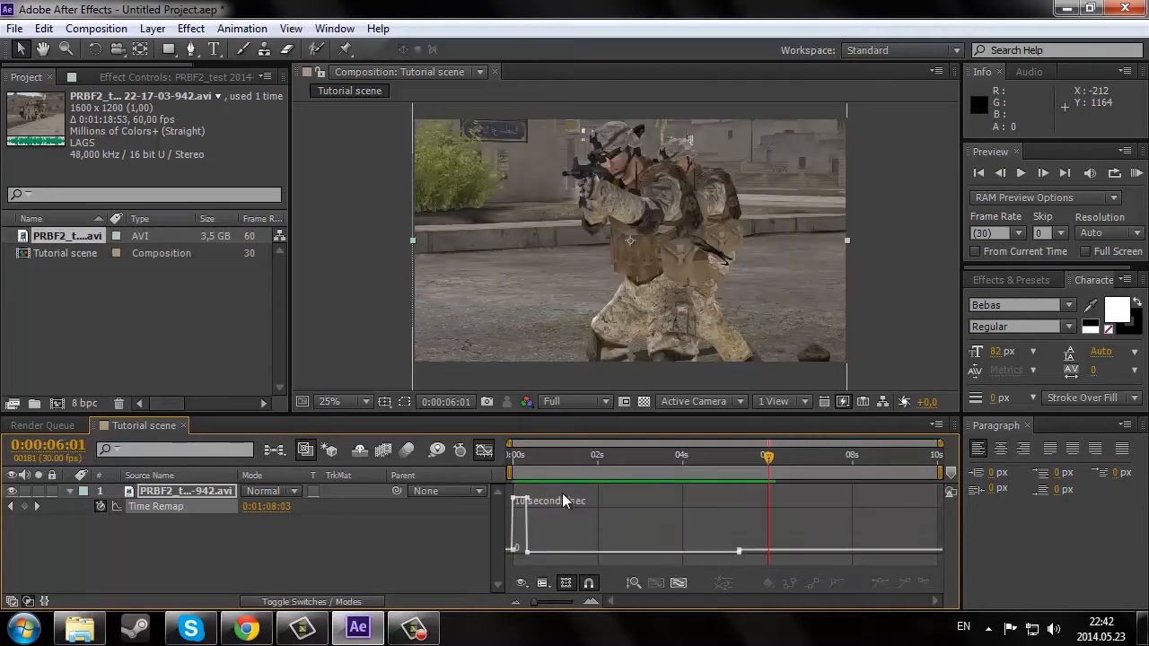
Step: Raise the outgoing speed of the Time Remap keyframe at 0:00:00:10 so the speed curves down gradually after it
left_click(527, 553)
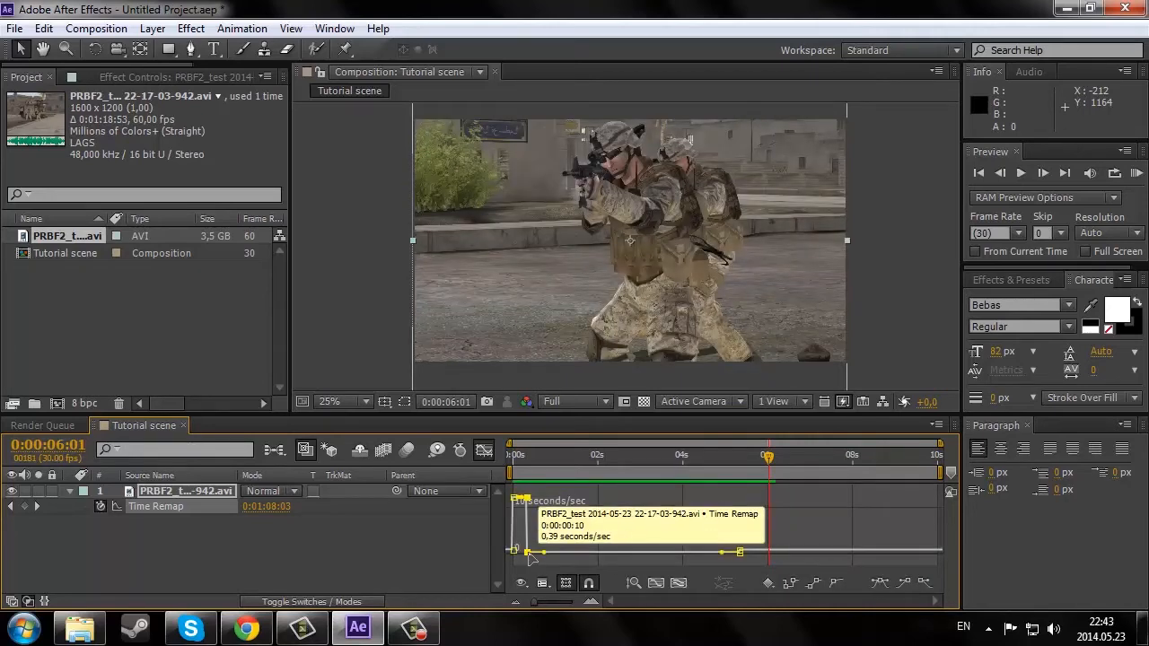
mouse_move(529, 554)
left_mouse_down()
mouse_move(527, 516)
mouse_move(528, 537)
left_mouse_up()
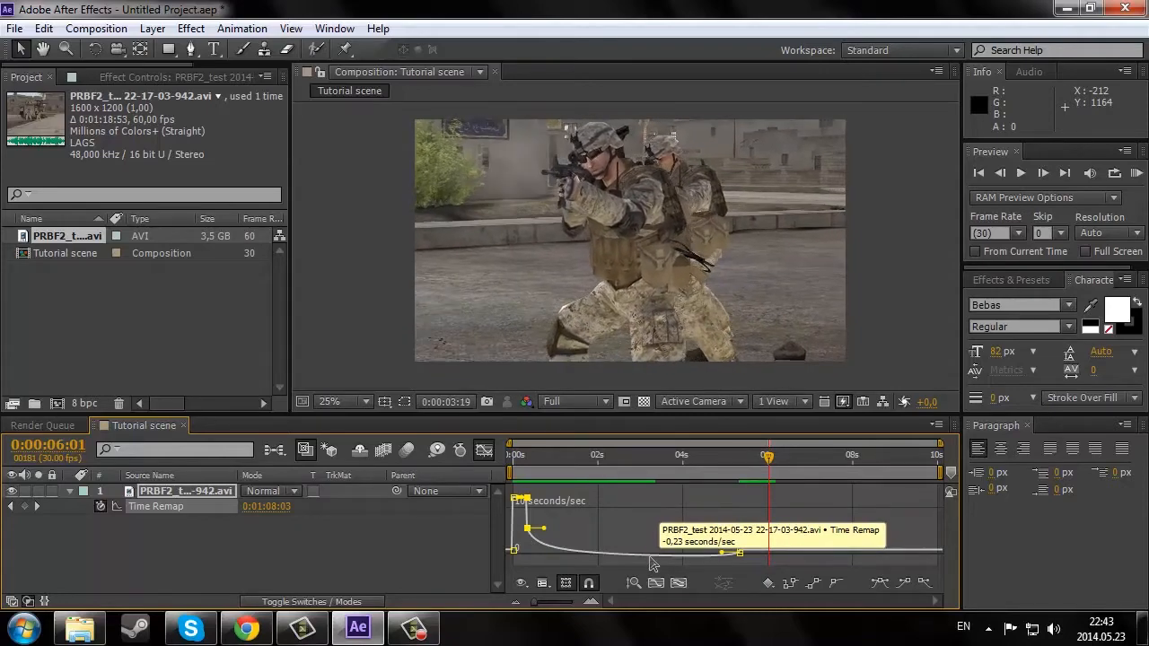
Step: Pull the last Time Remap keyframe earlier to about 2 s and preview the speed ramp
key("space")
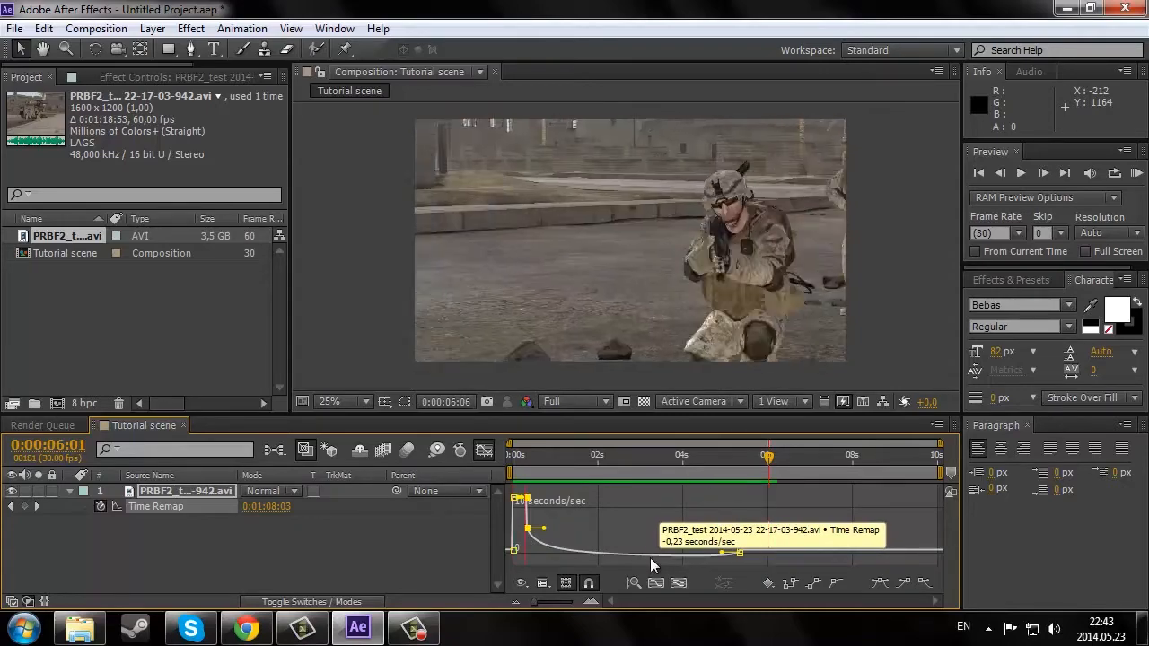
key("space")
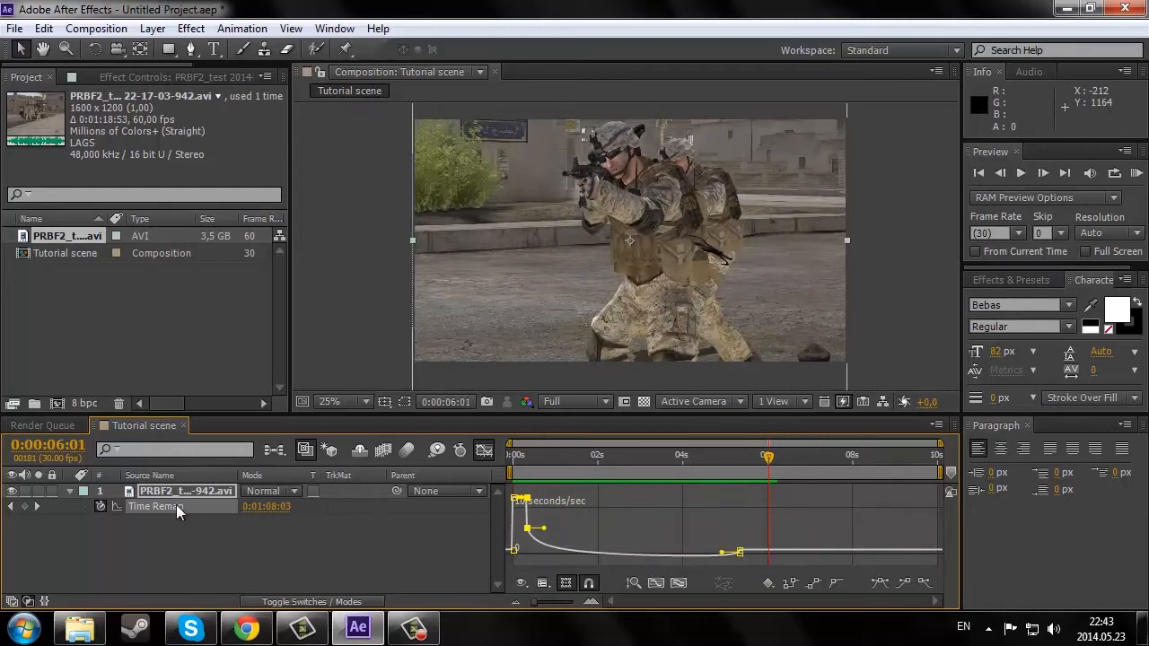
left_click(484, 450)
left_click_drag(742, 508, 679, 507)
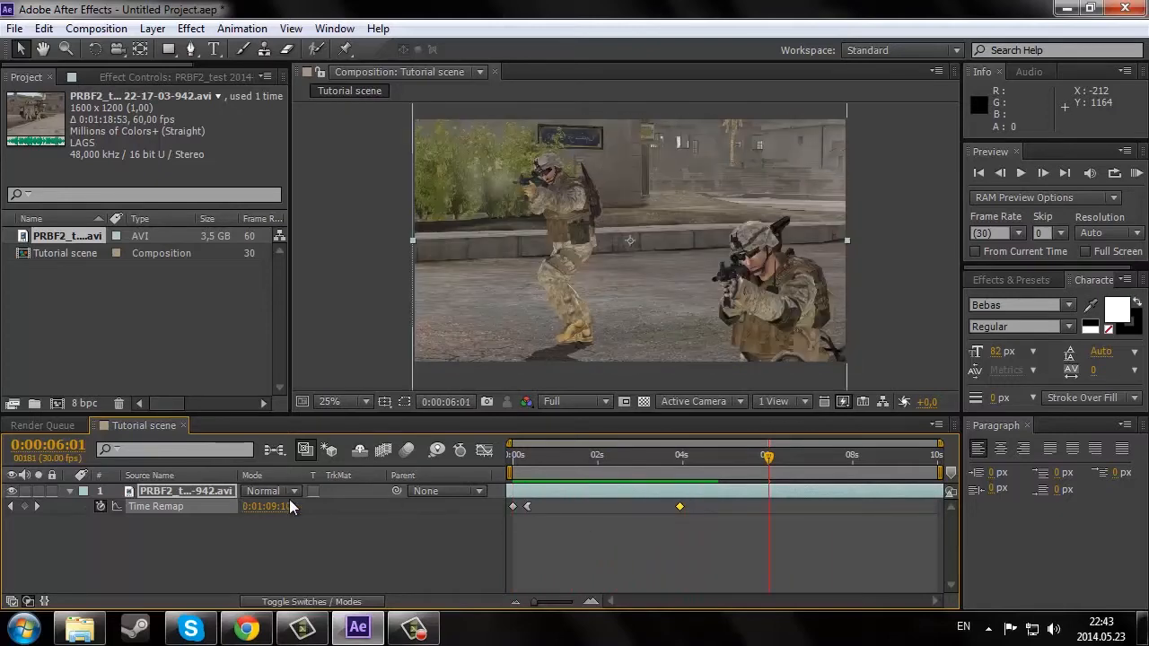
left_click_drag(672, 501, 642, 508)
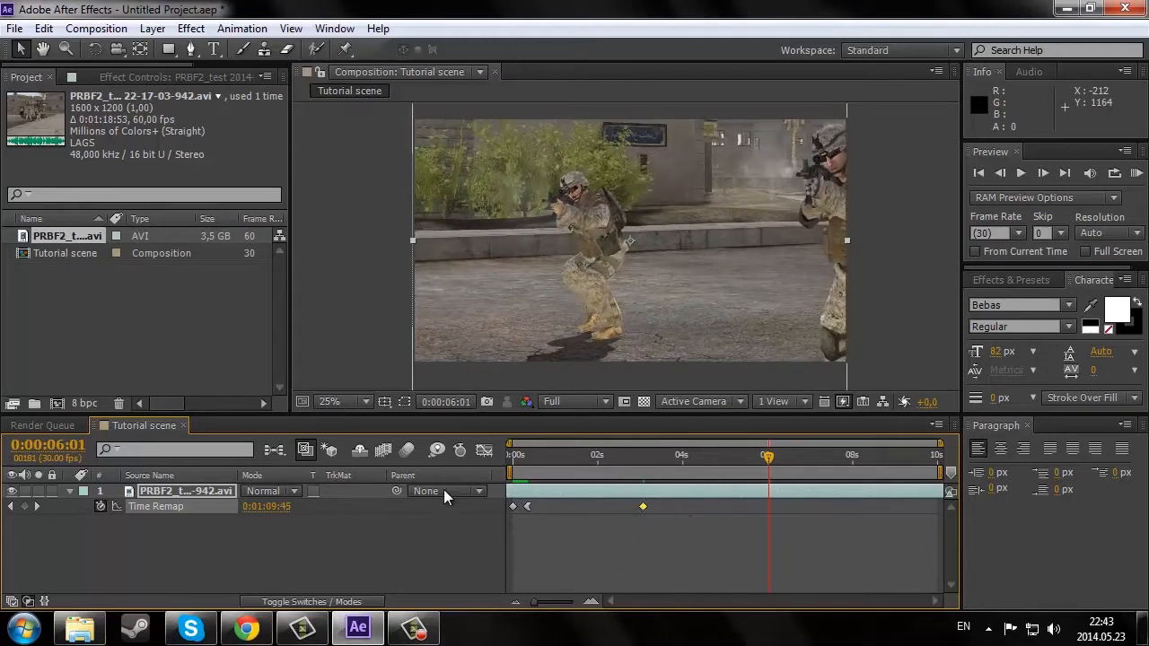
left_click(489, 451)
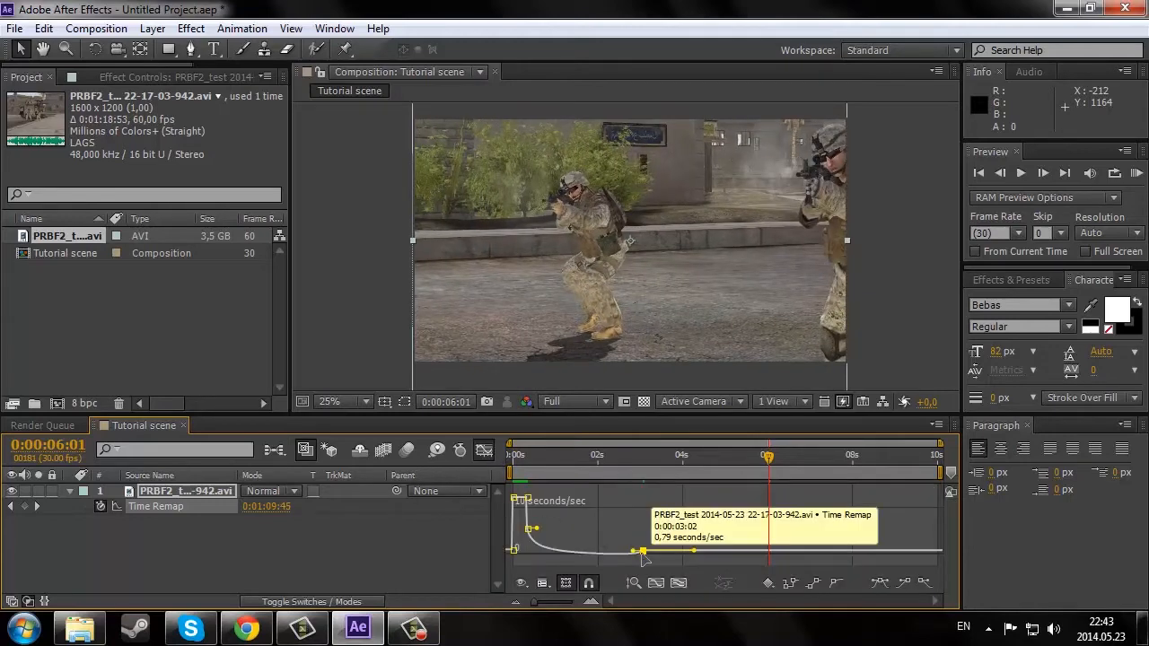
left_click_drag(643, 549, 601, 555)
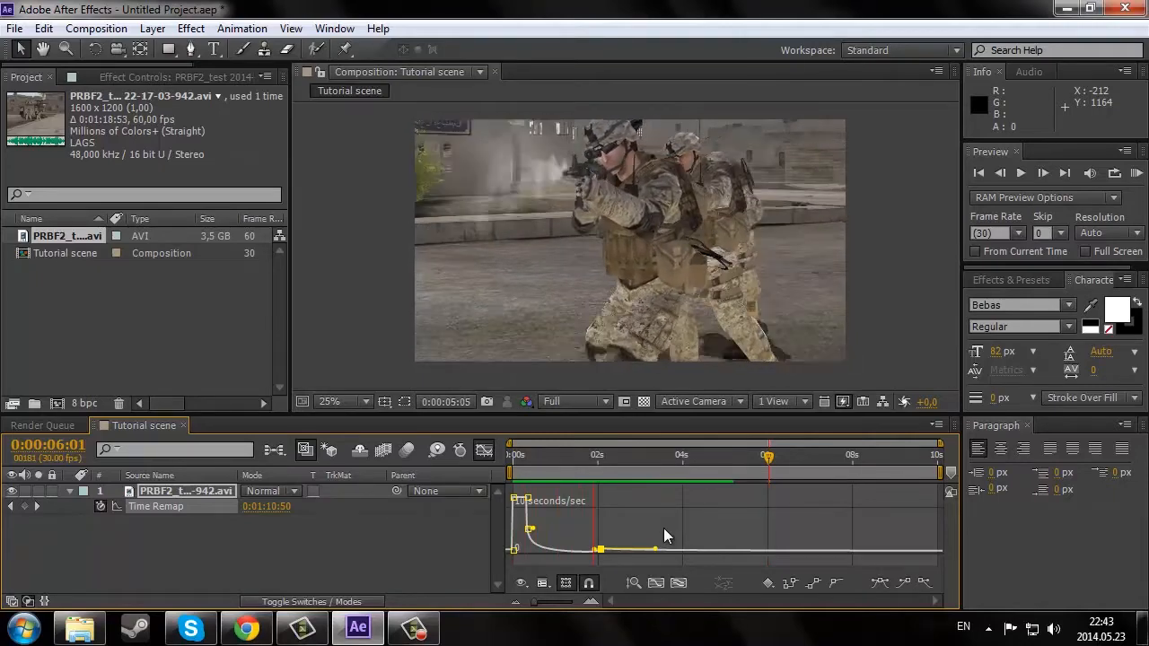
key("space")
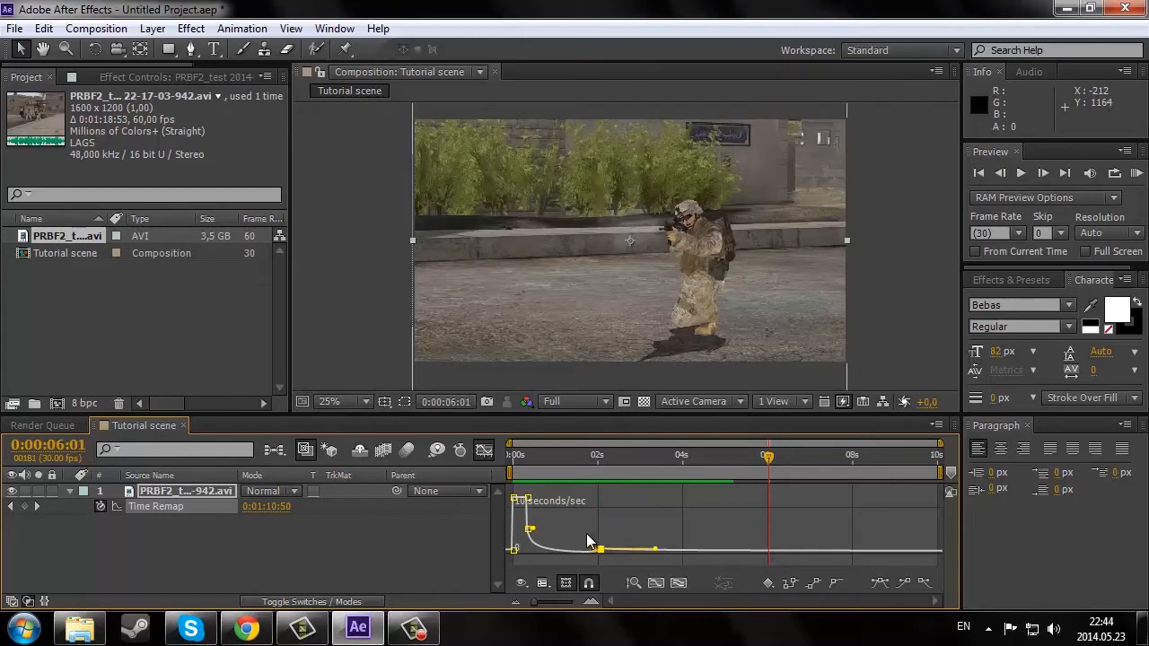
Step: Enable frame blending on the clip's layer and for the whole composition, and preview the slowed footage
left_click(70, 492)
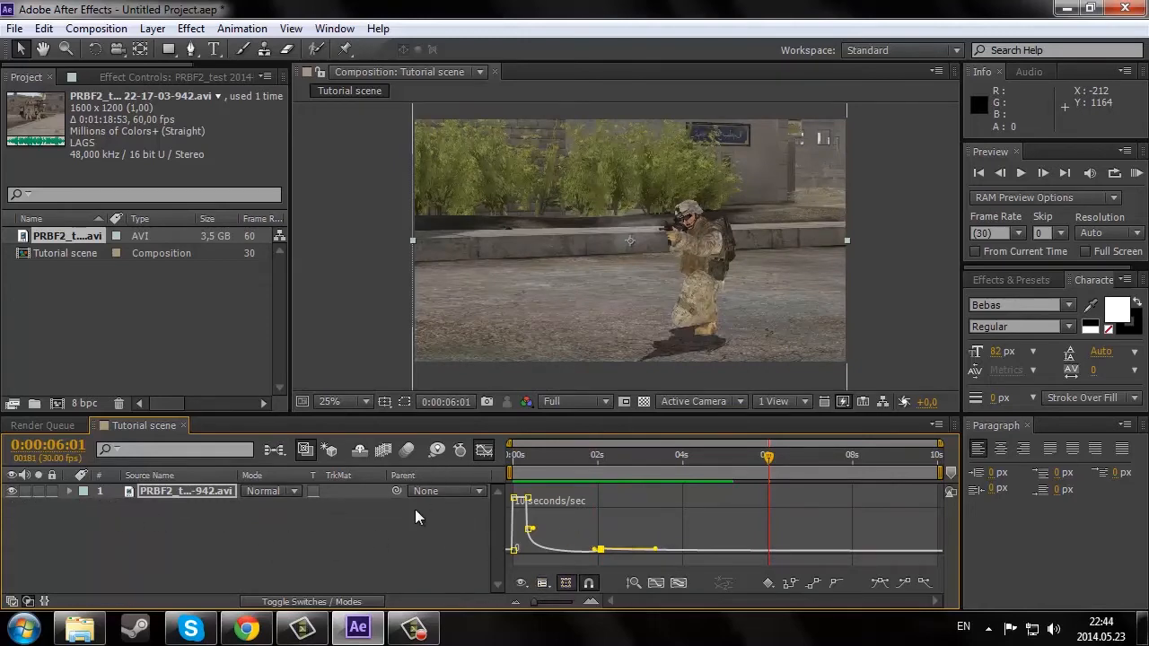
left_click(300, 603)
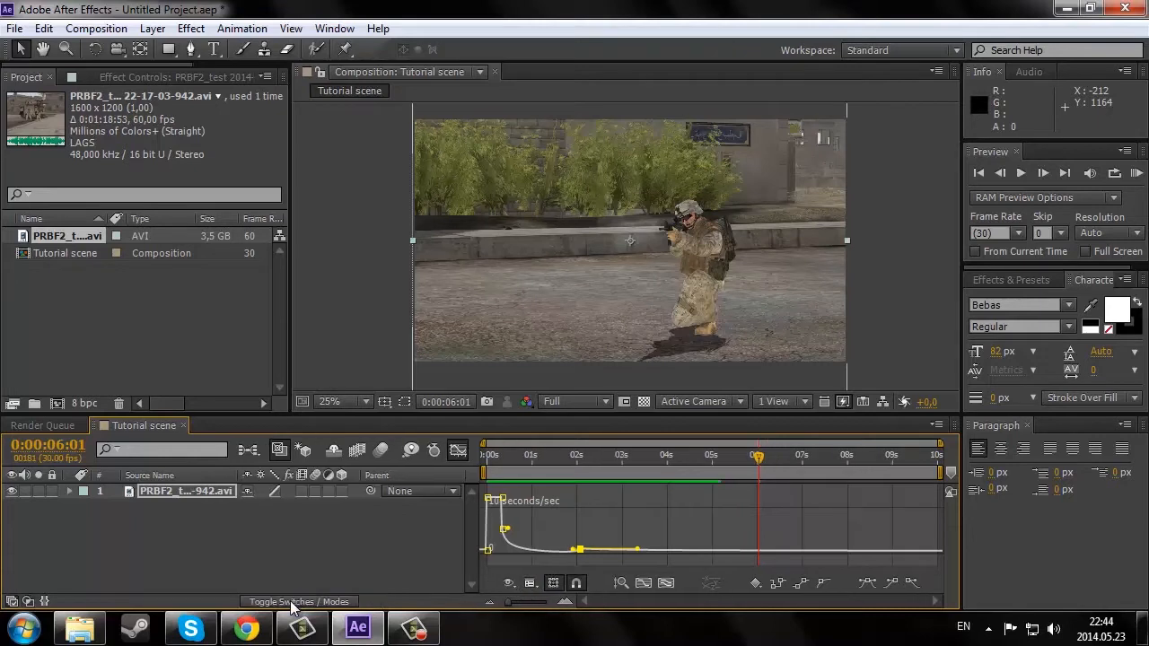
left_click(302, 492)
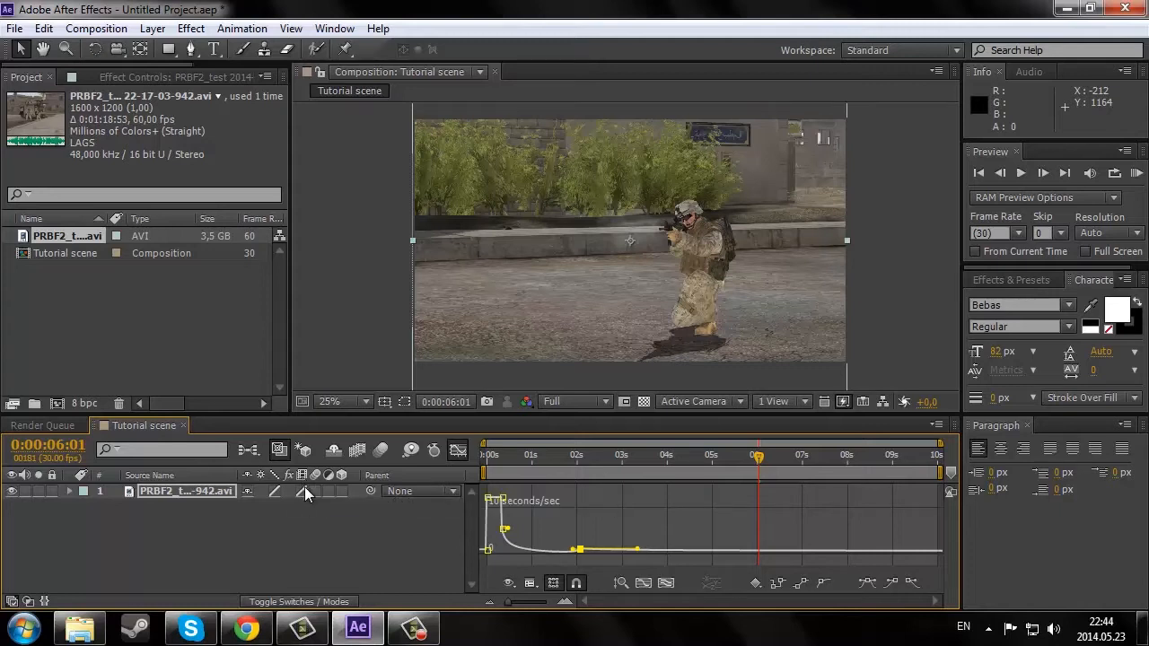
left_click(357, 452)
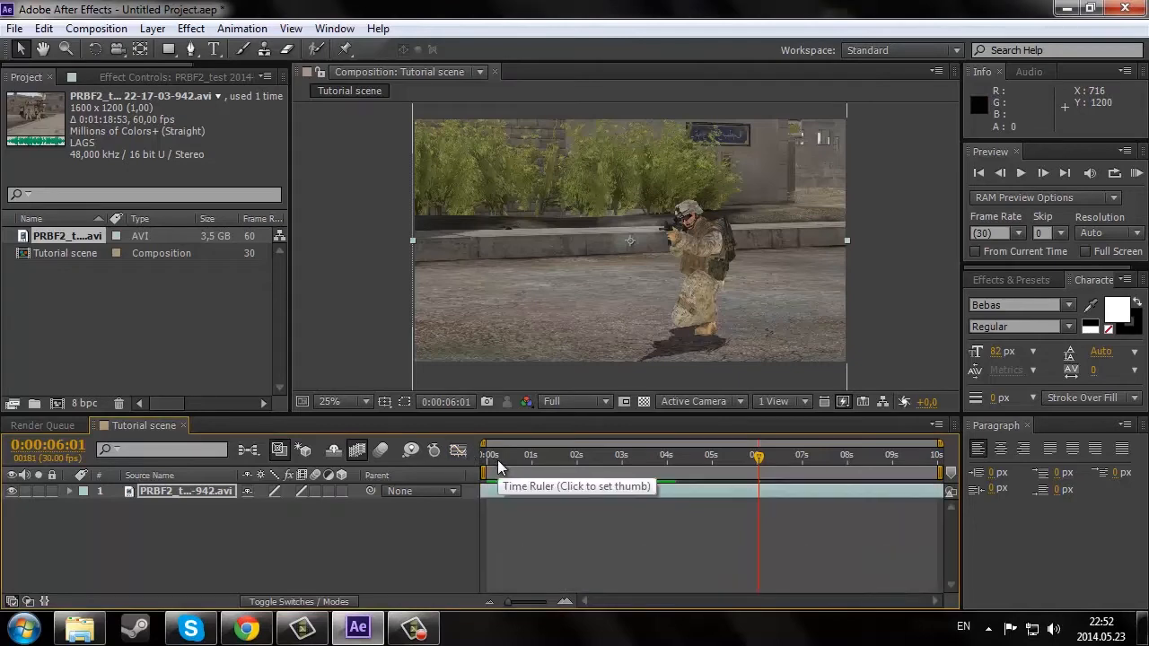
key("KP_0")
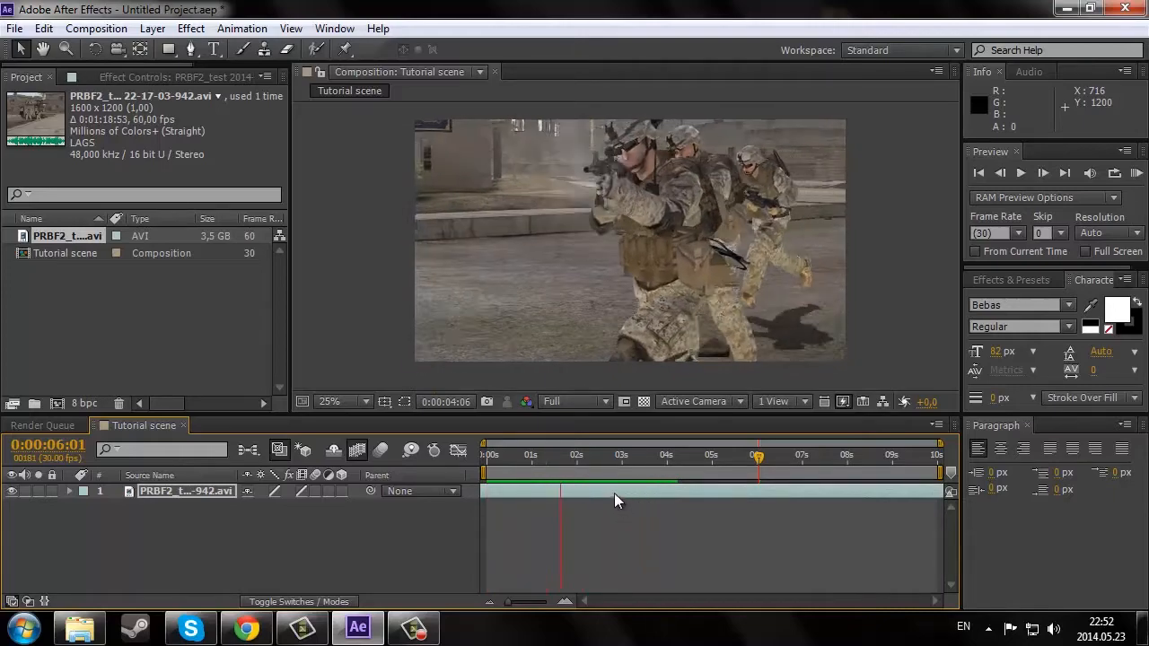
key("KP_0")
Step: Add an adjustment layer with the current time near the start of the composition, and name it Color Correction
left_click_drag(755, 456, 488, 463)
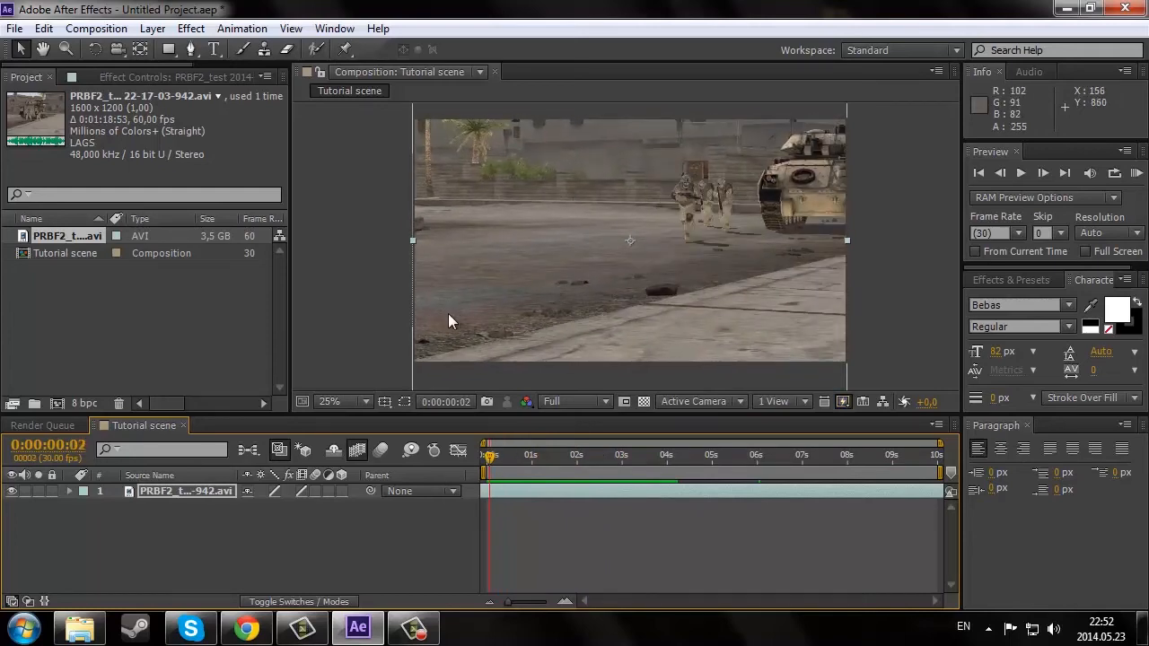
left_click(184, 30)
mouse_move(139, 30)
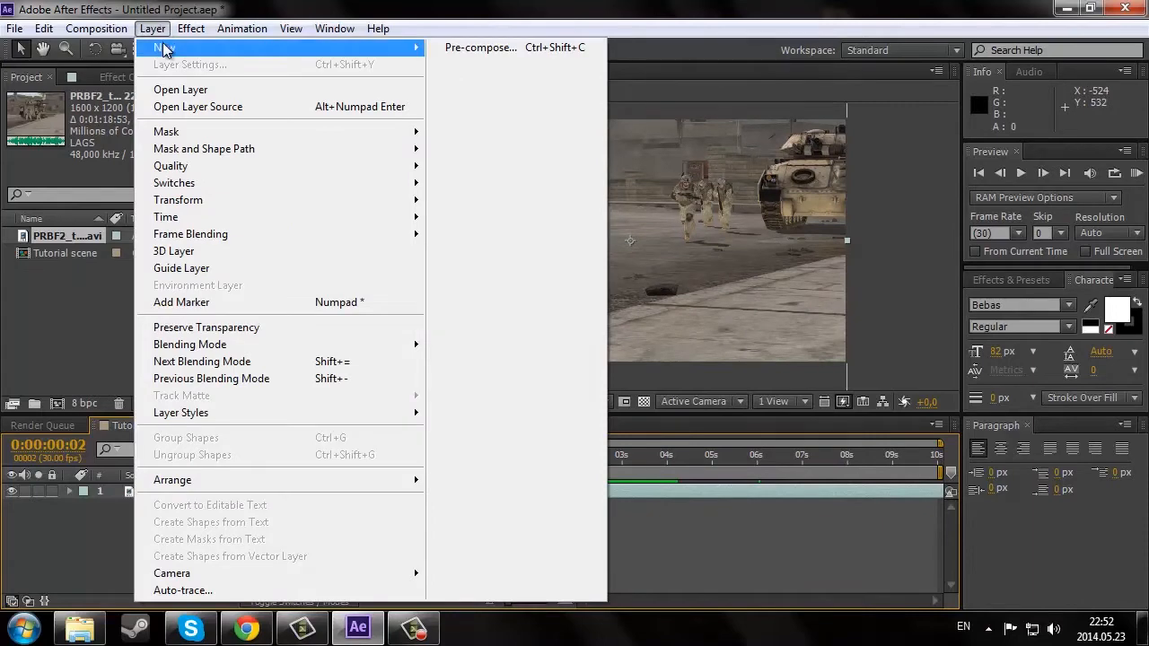
mouse_move(157, 47)
left_click(495, 168)
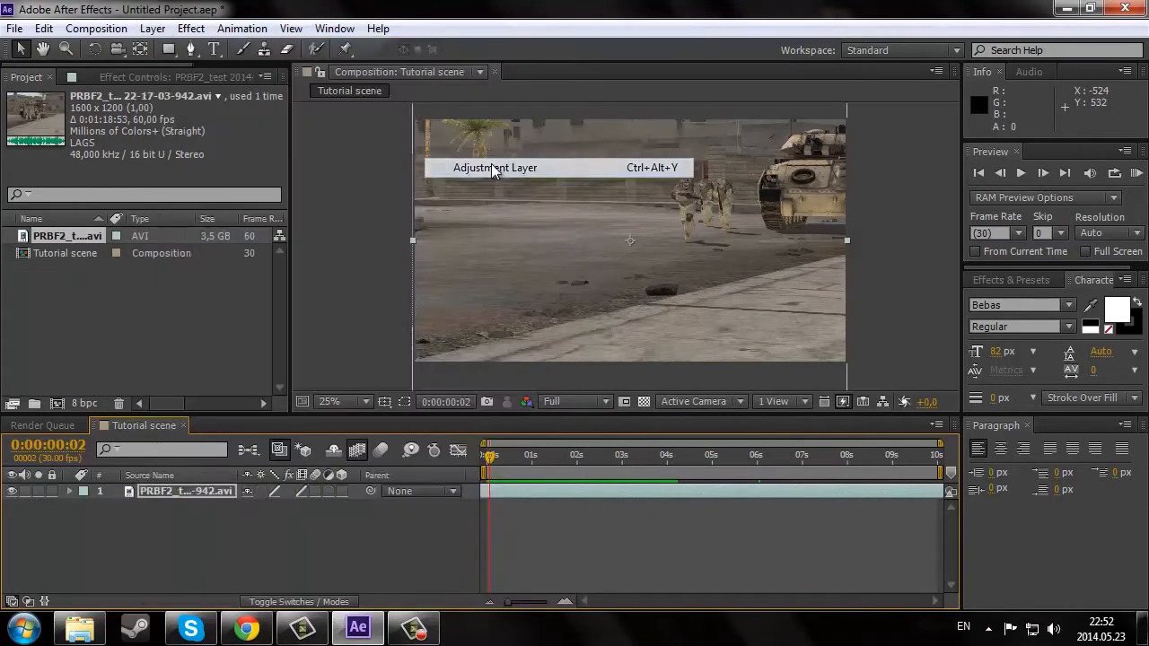
key("Return")
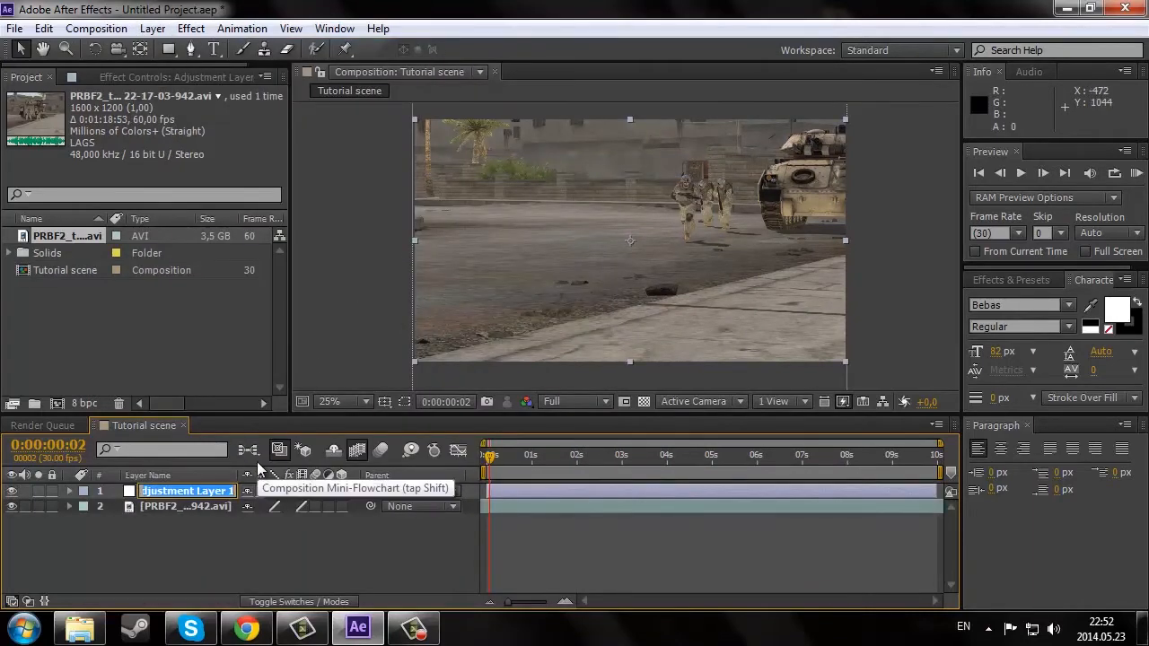
type("Colo")
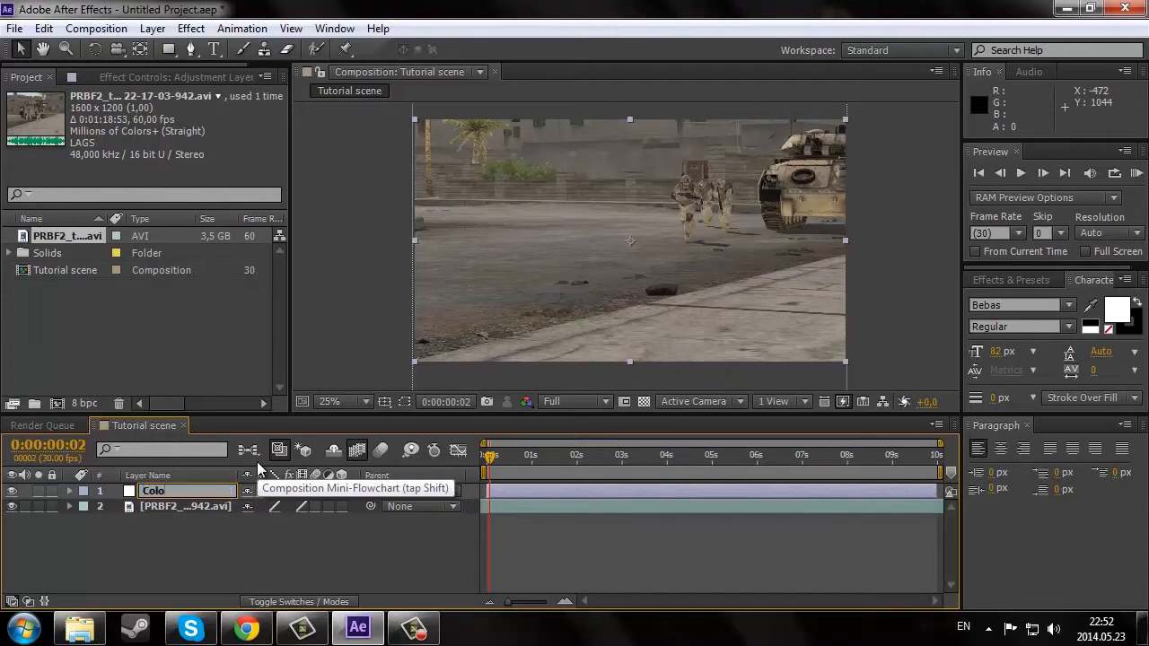
type("r Correction")
key("Return")
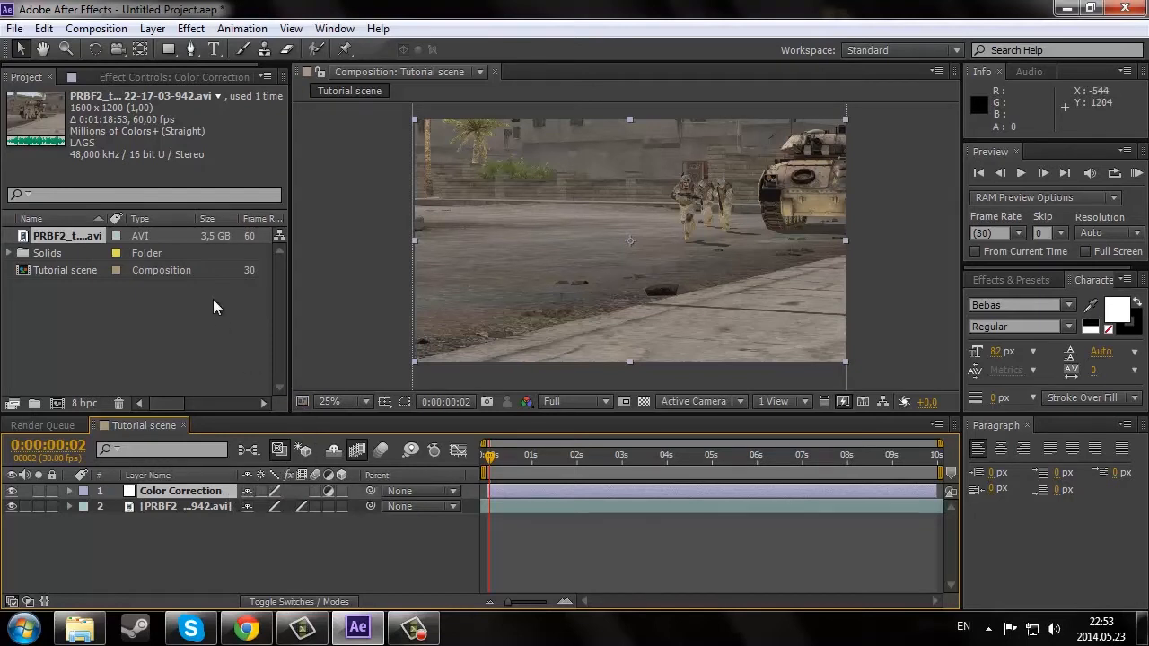
Step: Apply the Curves color correction effect to the Color Correction layer
left_click(192, 29)
left_click(162, 501)
left_click(191, 28)
mouse_move(270, 164)
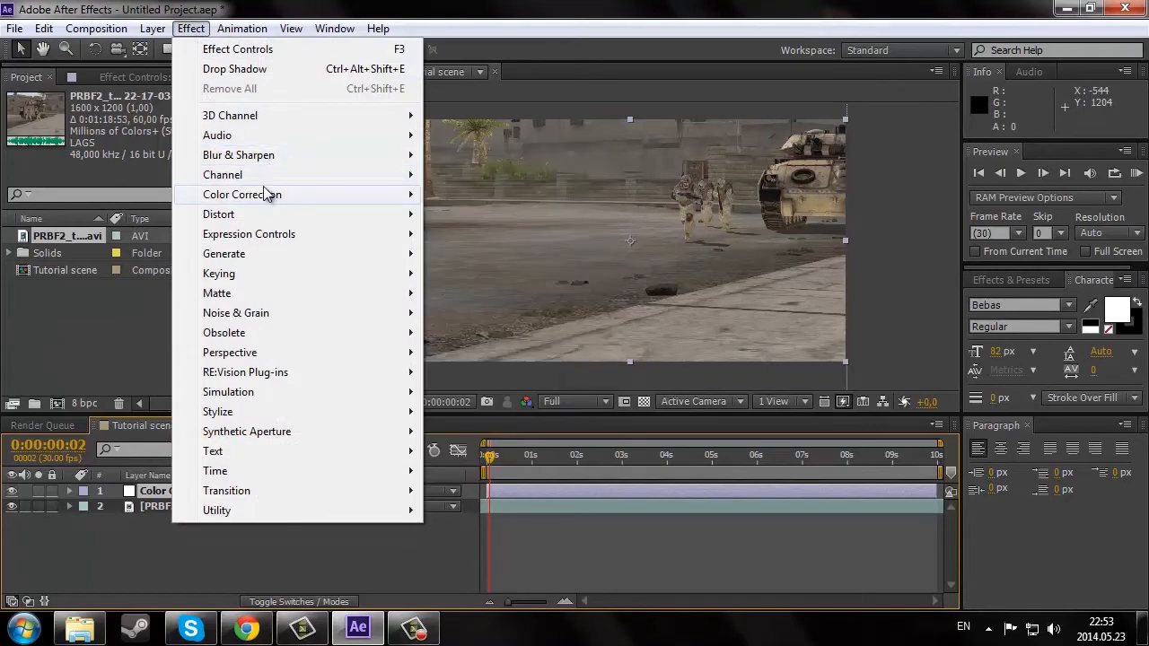
mouse_move(259, 194)
left_click(466, 401)
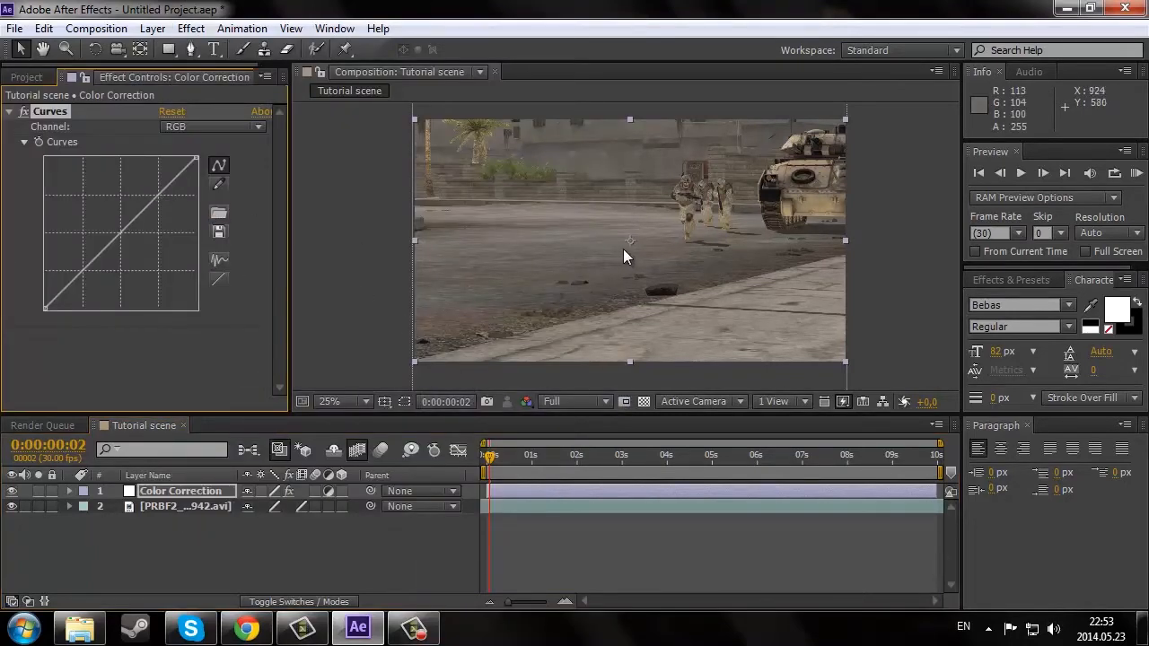
Step: Go to the frame at 0:00:02:05 and inspect the soldiers at 50% magnification as a grading reference
scroll(623, 251, "up", 2)
left_click_drag(639, 257, 593, 308)
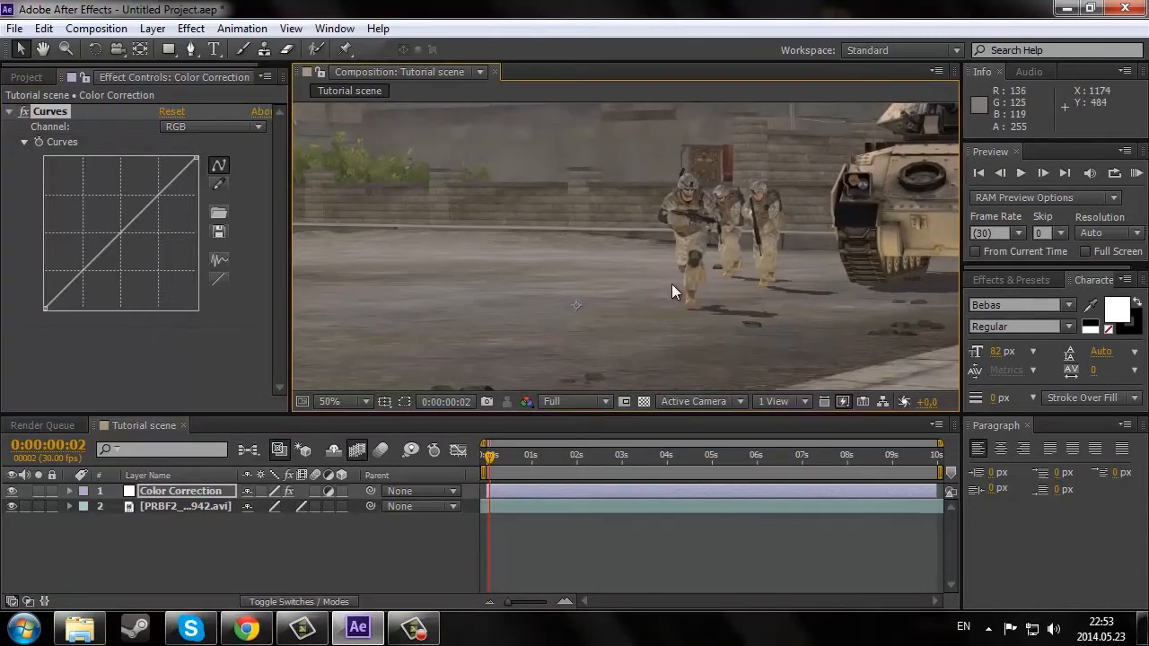
left_click(615, 456)
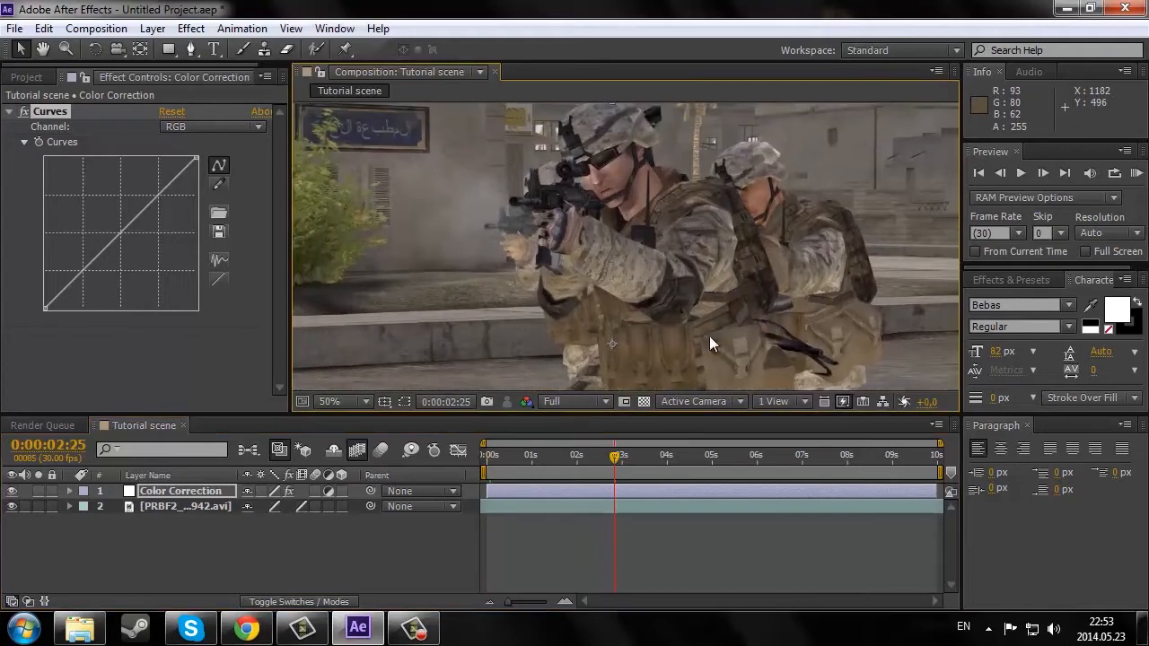
left_click_drag(668, 457, 619, 463)
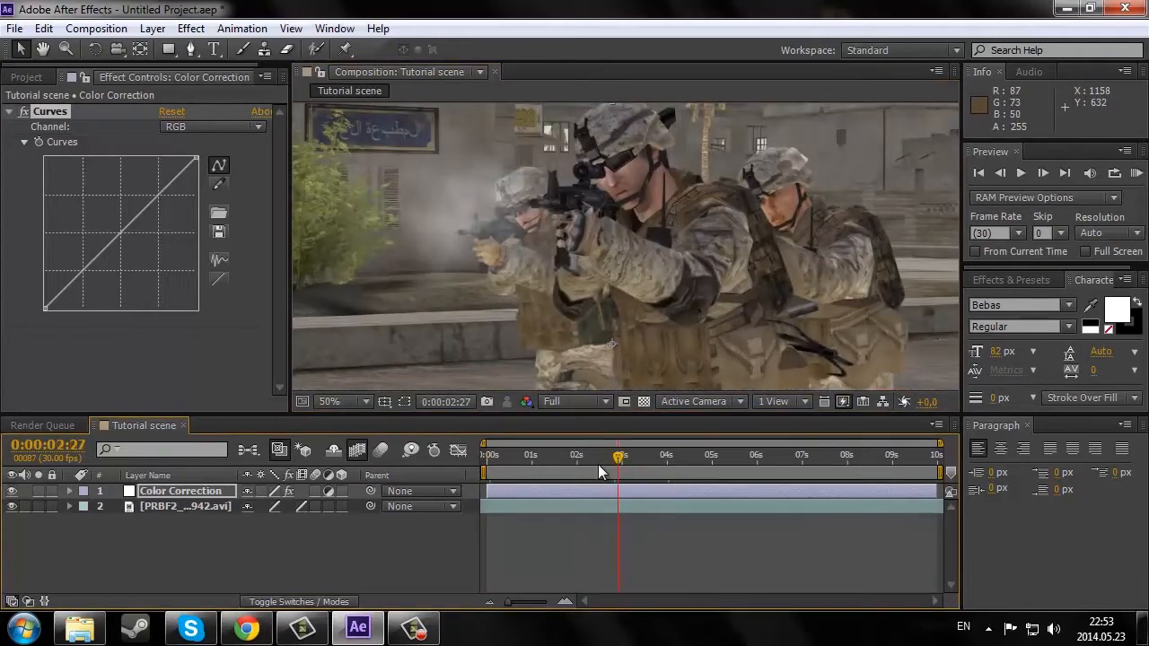
left_click(598, 459)
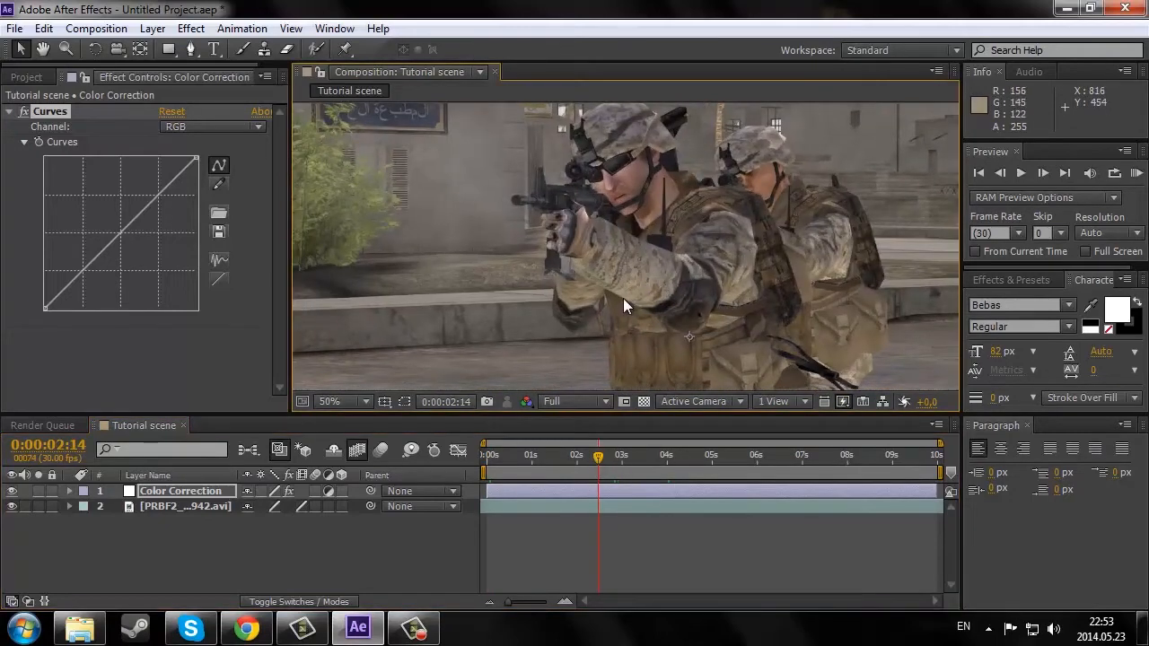
mouse_move(603, 461)
left_mouse_down()
mouse_move(615, 457)
mouse_move(586, 462)
left_mouse_up()
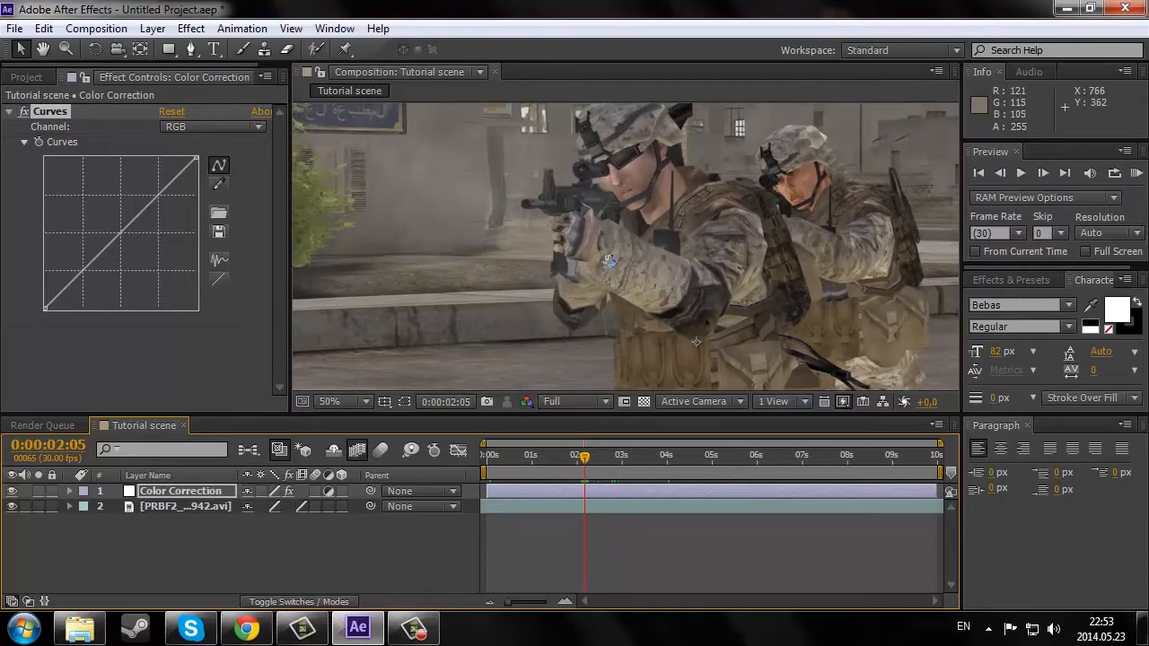
left_click(607, 257)
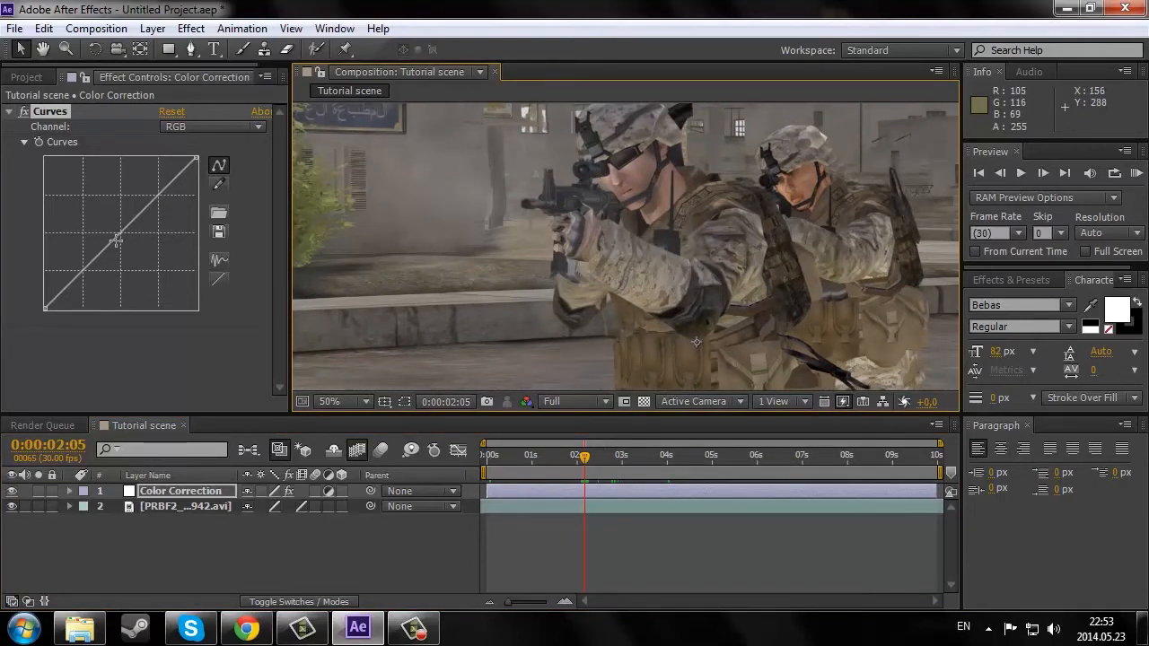
Step: Shape the RGB curve into a gentle S by anchoring the midpoint, raising the highlights and lowering the shadows, and inspect the contrast
mouse_move(123, 230)
left_mouse_down()
mouse_move(99, 216)
mouse_move(144, 266)
mouse_move(120, 232)
left_mouse_up()
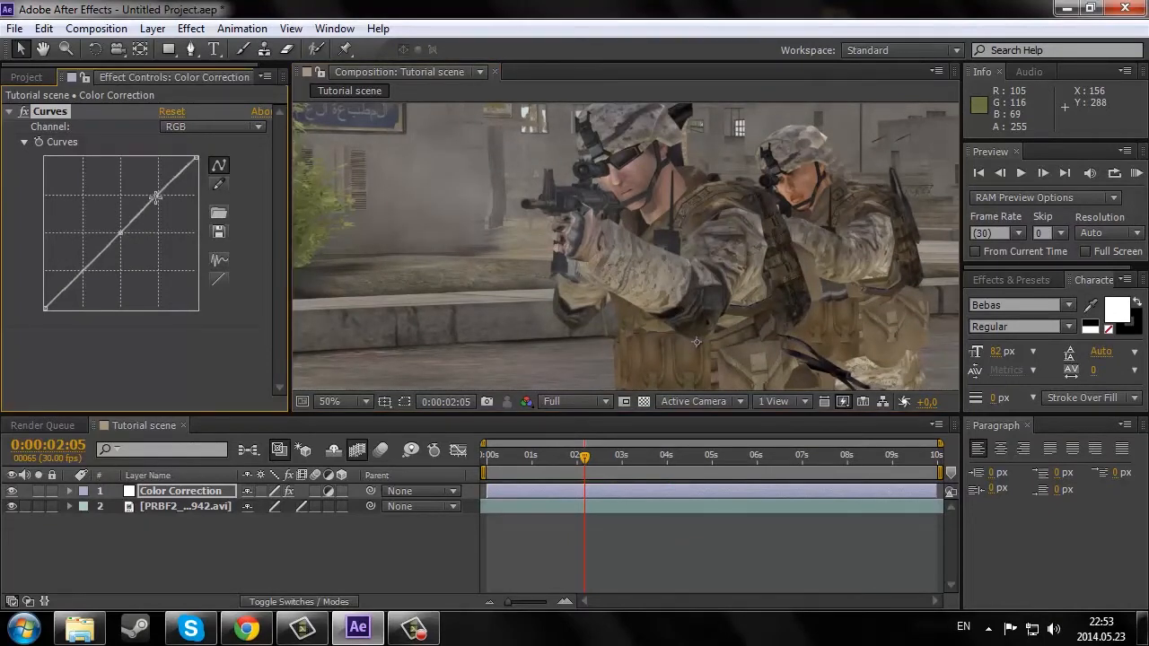
left_click_drag(156, 196, 149, 191)
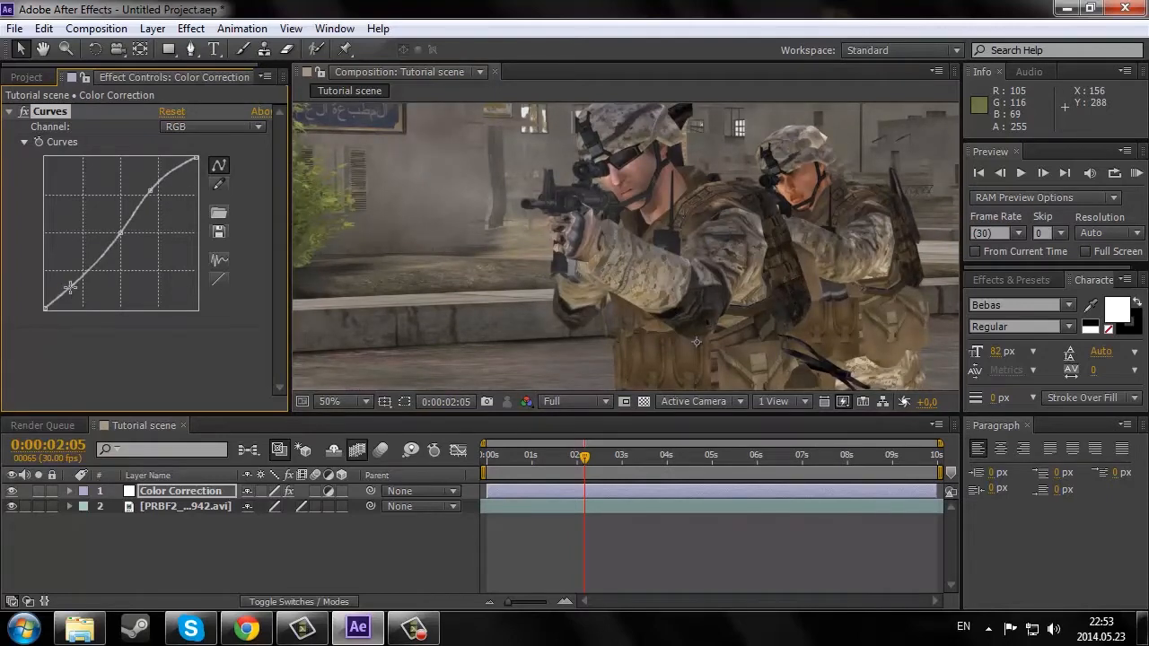
left_click_drag(71, 287, 73, 292)
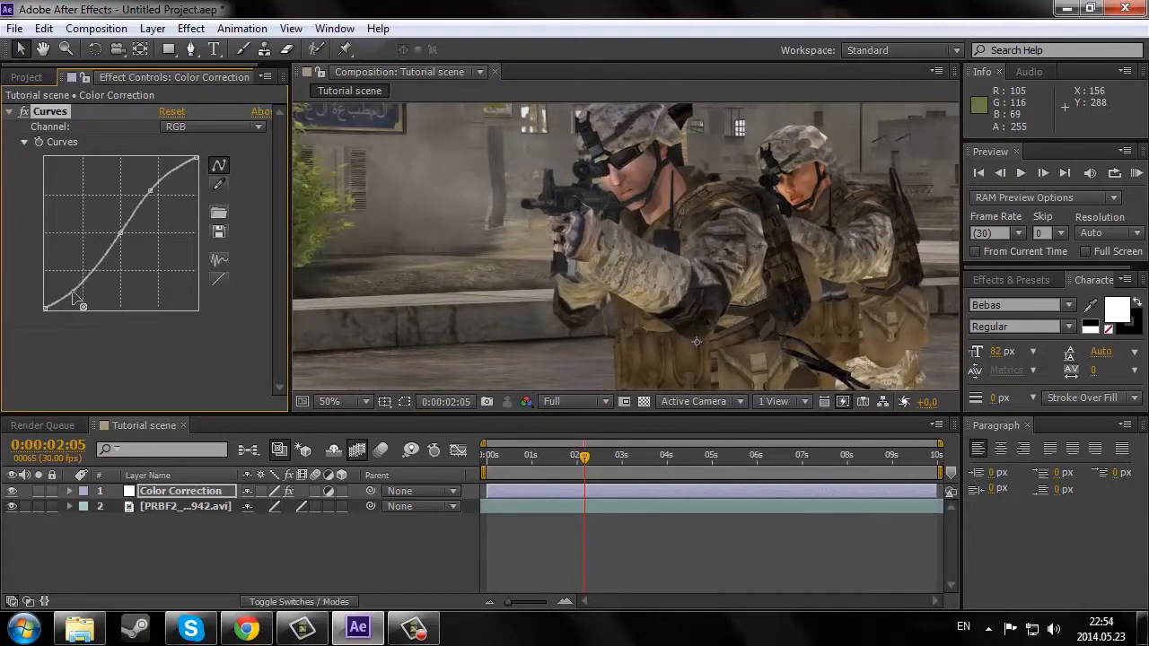
scroll(551, 234, "down", 2)
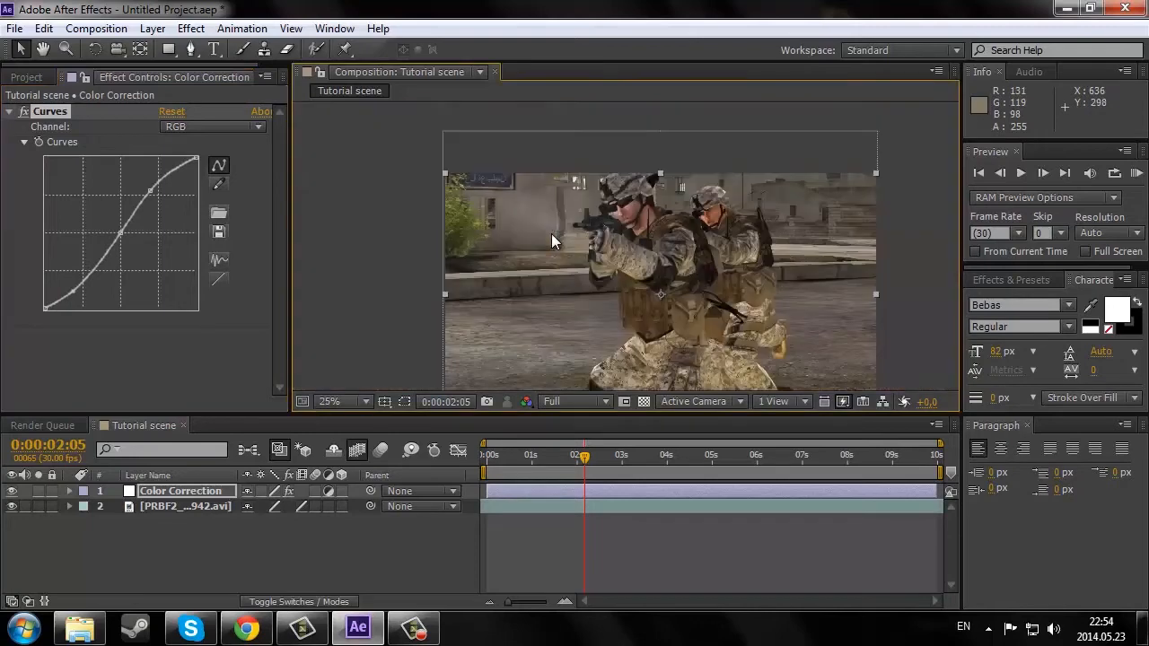
left_click_drag(551, 233, 518, 264)
scroll(529, 234, "up", 2)
mouse_move(548, 187)
left_mouse_down()
mouse_move(524, 222)
mouse_move(550, 172)
mouse_move(533, 178)
left_mouse_up()
scroll(536, 203, "down", 2)
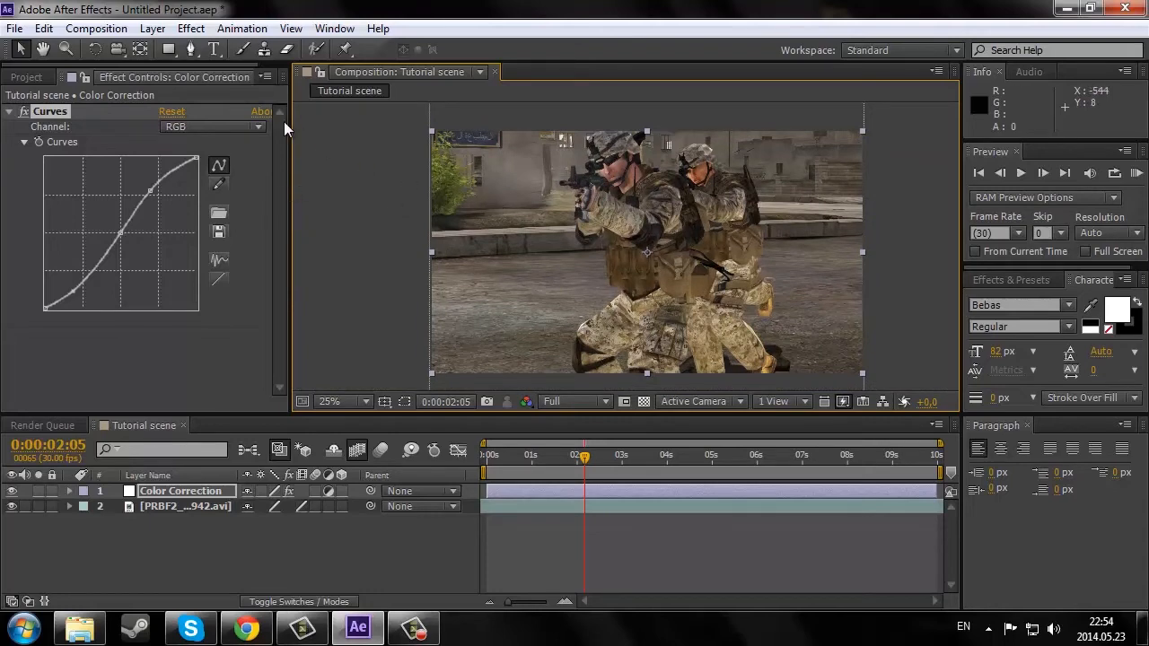
Step: Slightly raise the midpoint of the Red curve and slightly lower the midpoint of the Blue curve to warm the image
left_click(229, 130)
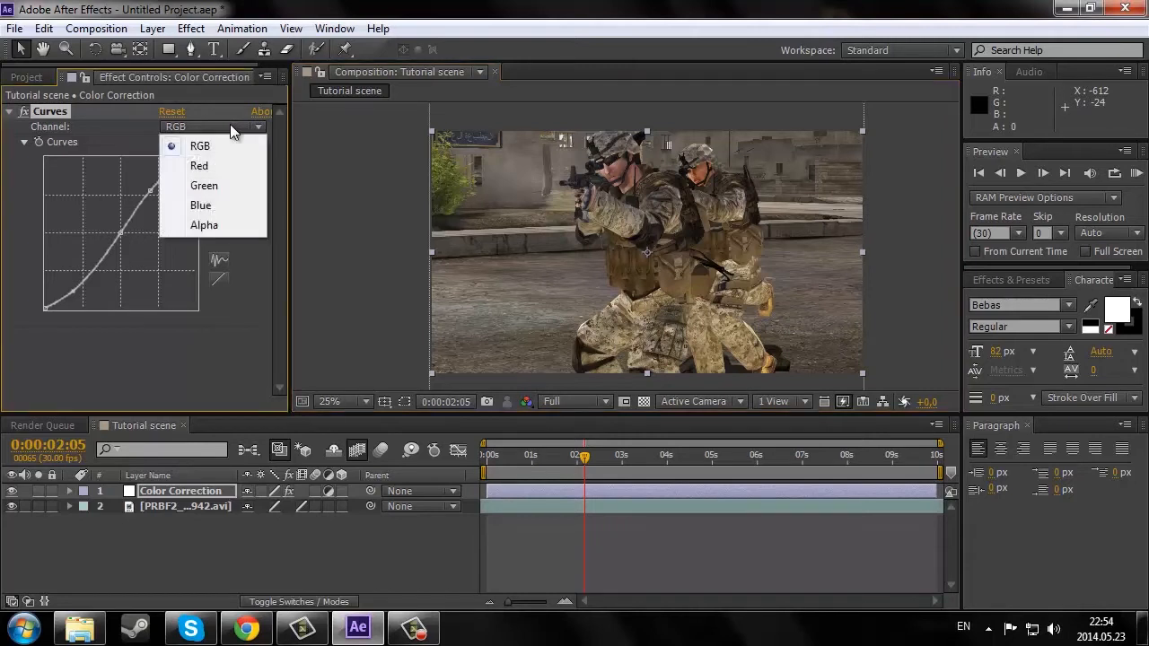
left_click(209, 169)
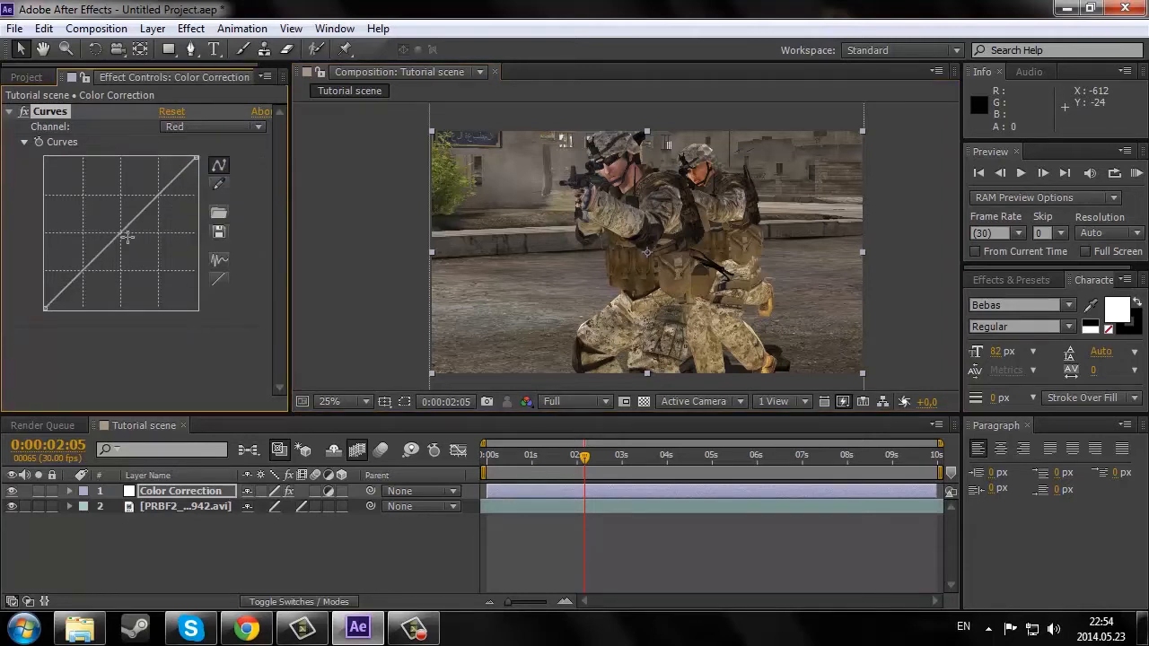
left_click_drag(127, 236, 120, 232)
left_click(199, 128)
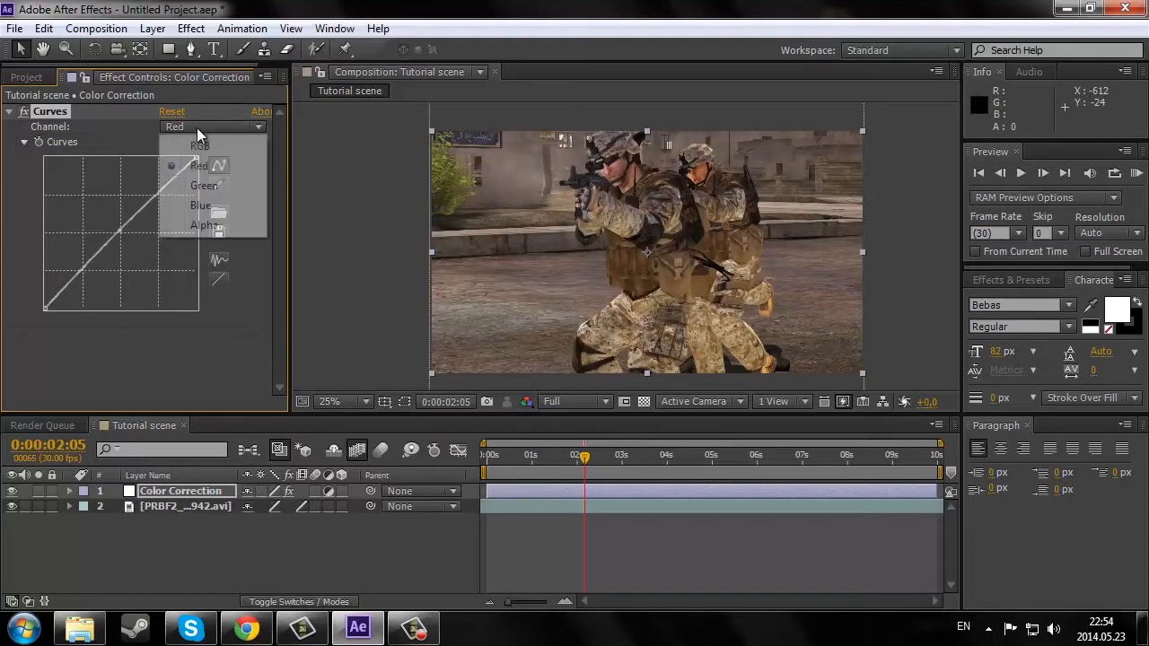
left_click(168, 206)
left_click_drag(126, 232, 123, 236)
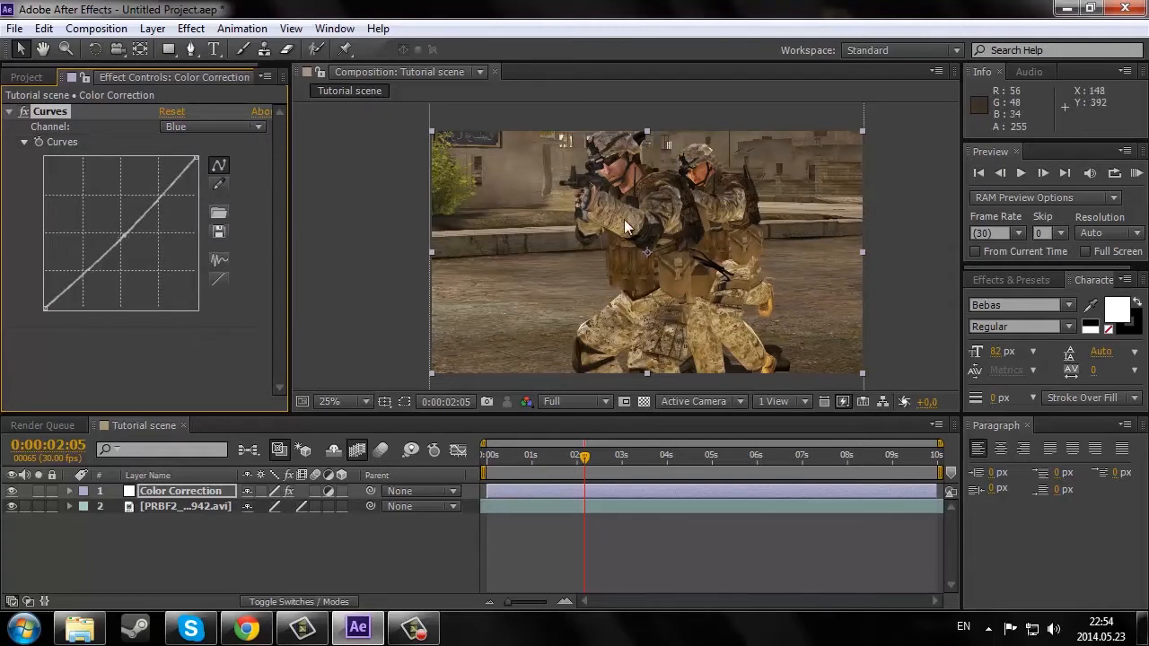
Step: Inspect the warmed color grade on the soldiers at closer and full-frame magnification
scroll(638, 214, "up", 1)
left_click_drag(638, 215, 626, 280)
scroll(619, 264, "down", 1)
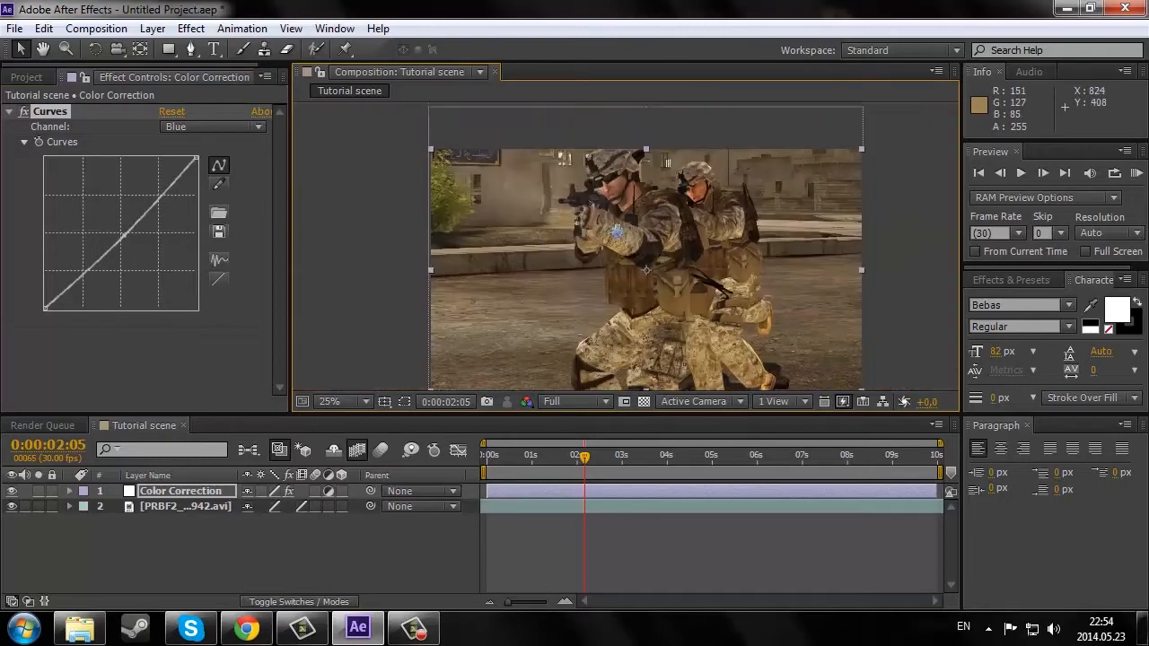
scroll(616, 235, "up", 1)
scroll(614, 237, "down", 1)
left_click_drag(615, 237, 613, 228)
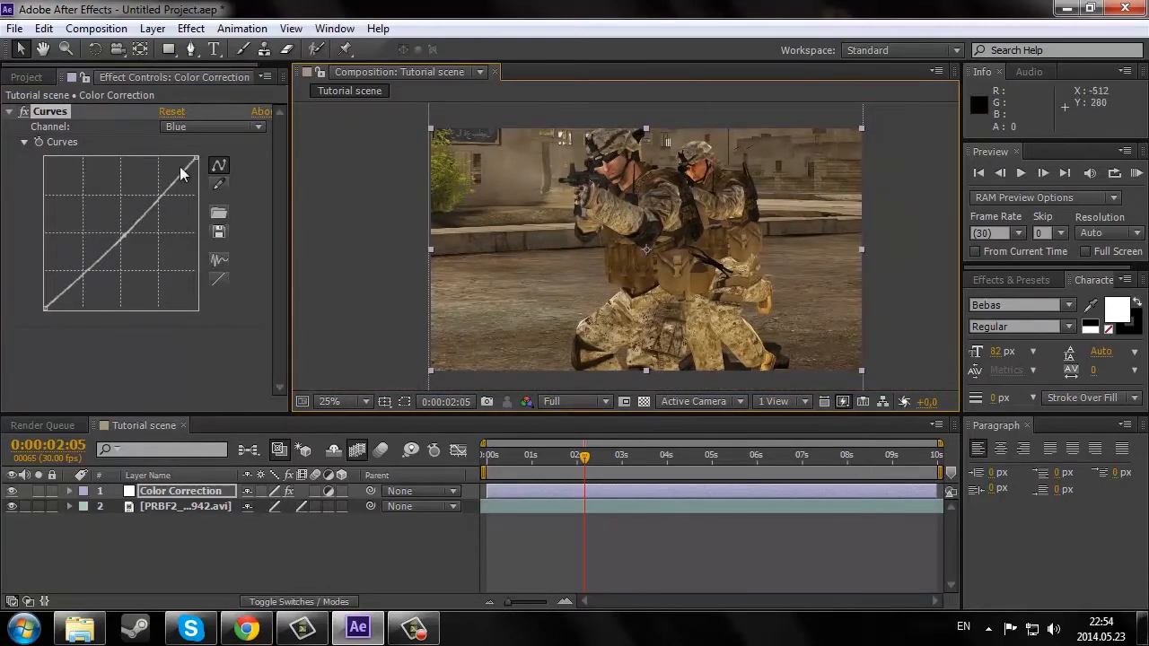
Step: Collapse the Curves settings and add the Vibrance color correction effect to the Color Correction layer
left_click(9, 112)
left_click(82, 199)
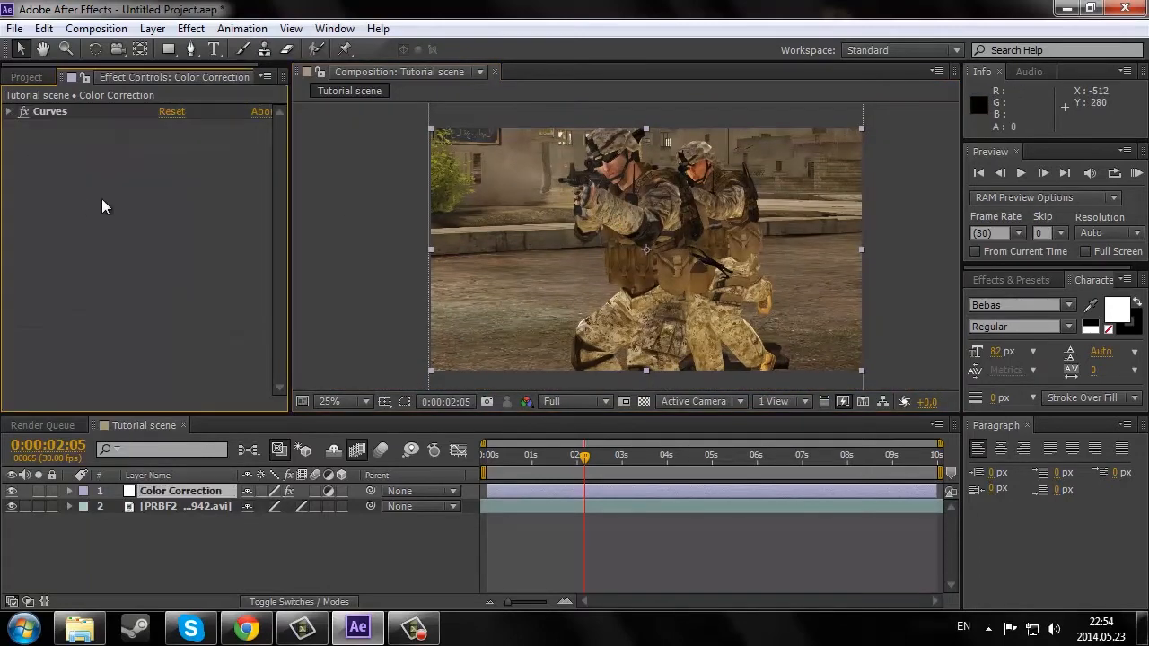
left_click(191, 28)
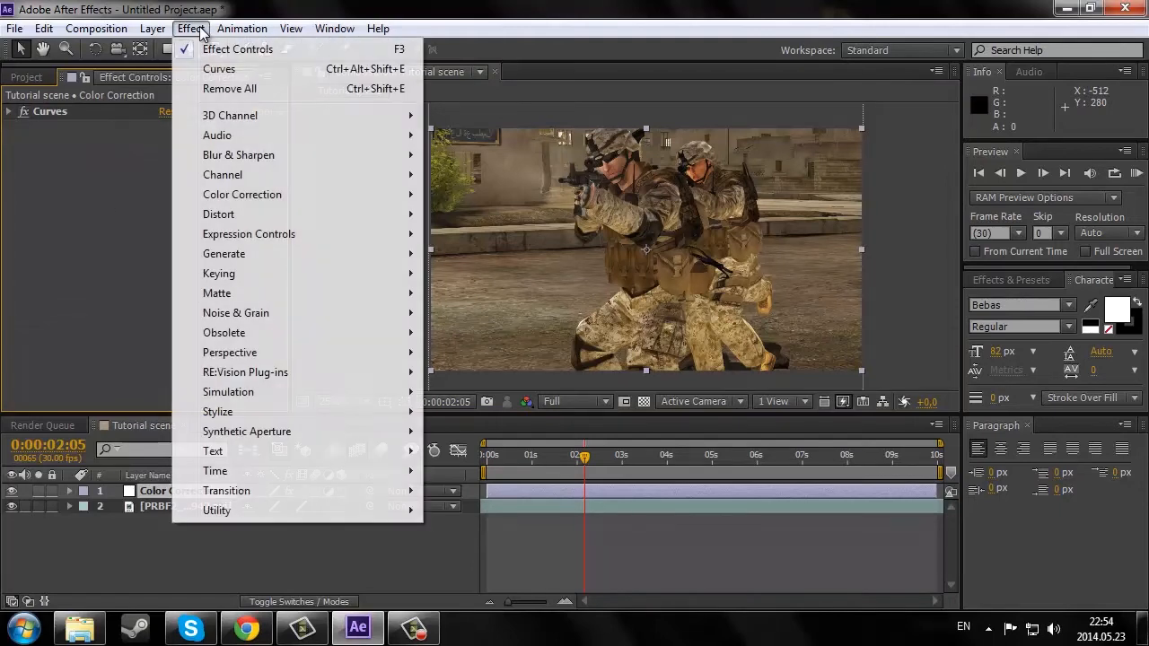
mouse_move(276, 207)
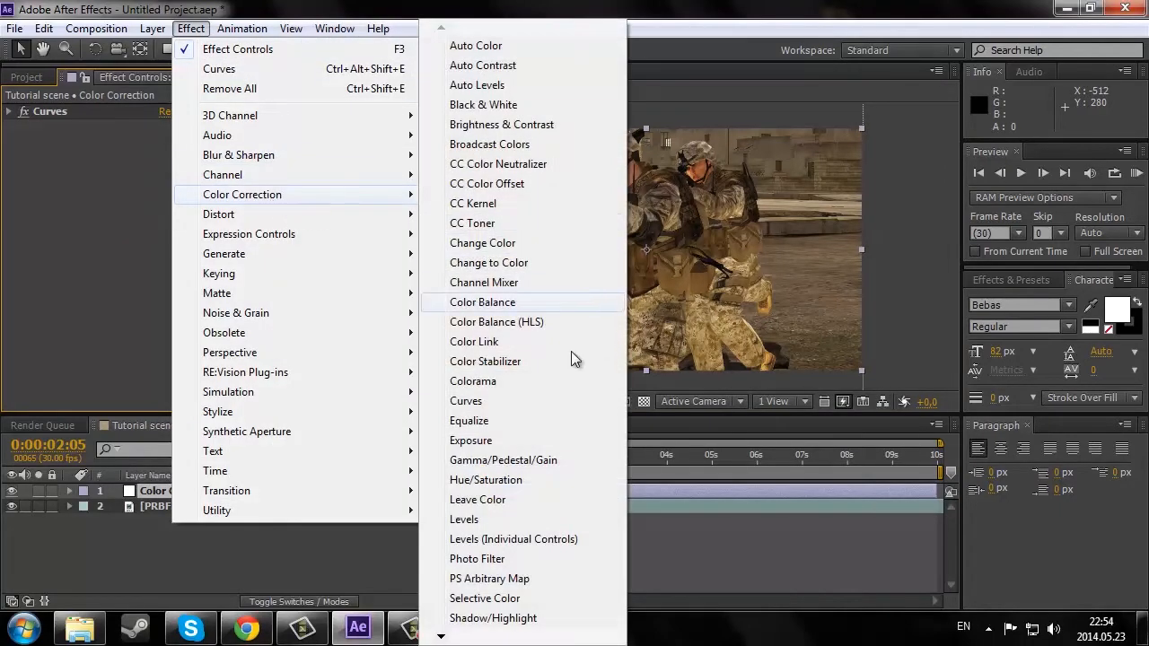
mouse_move(468, 639)
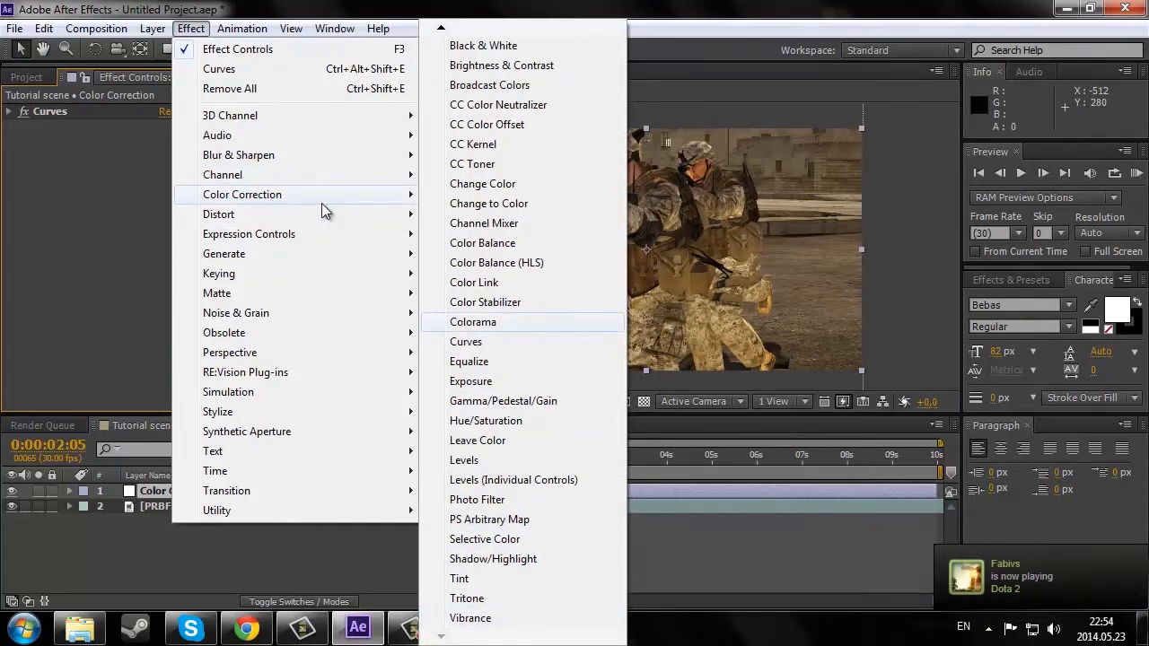
mouse_move(314, 200)
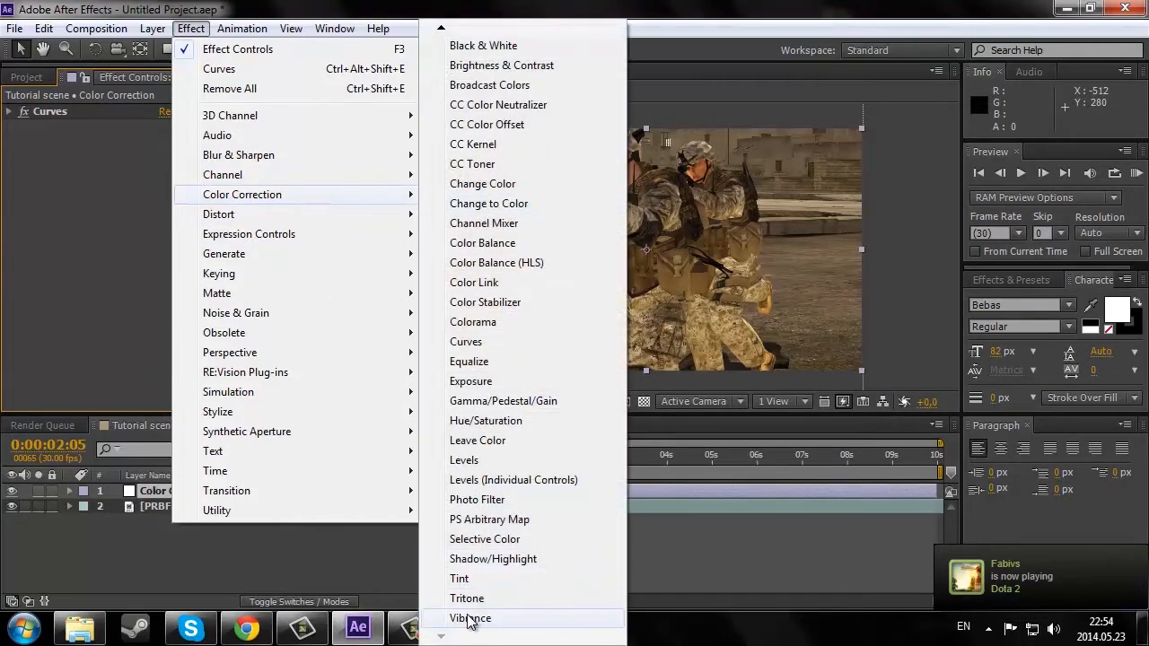
left_click(468, 620)
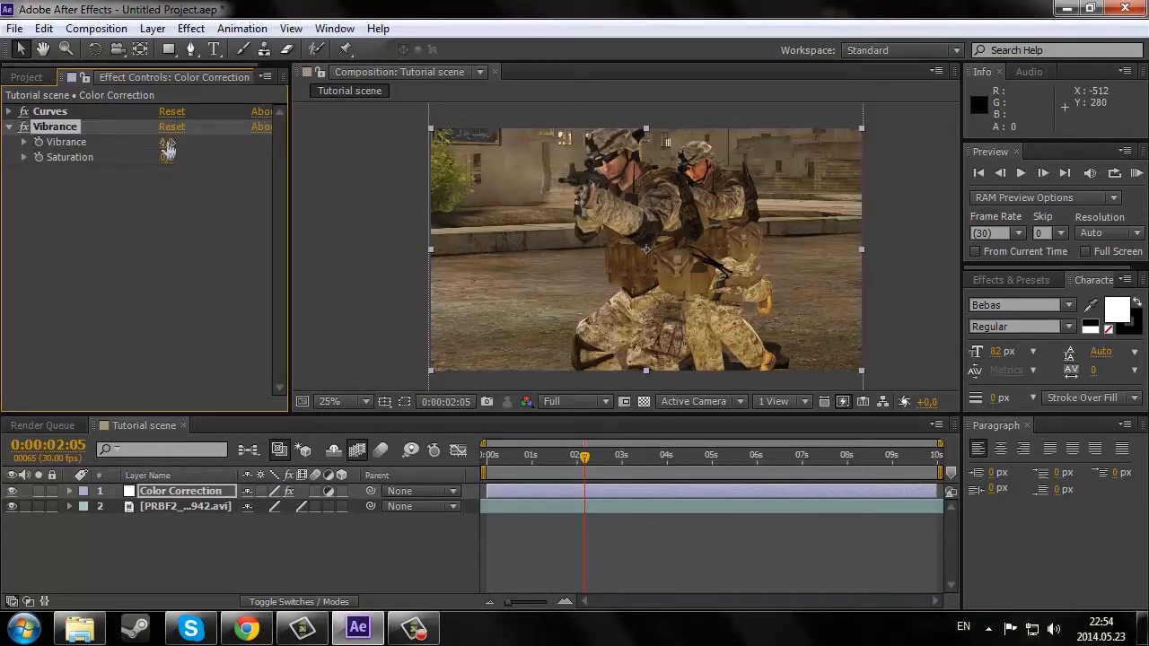
Step: Set Vibrance to 50 and Saturation to -40, and check the muted colors on the soldiers
left_click(167, 144)
type("50")
key("Tab")
scroll(583, 221, "up", 2)
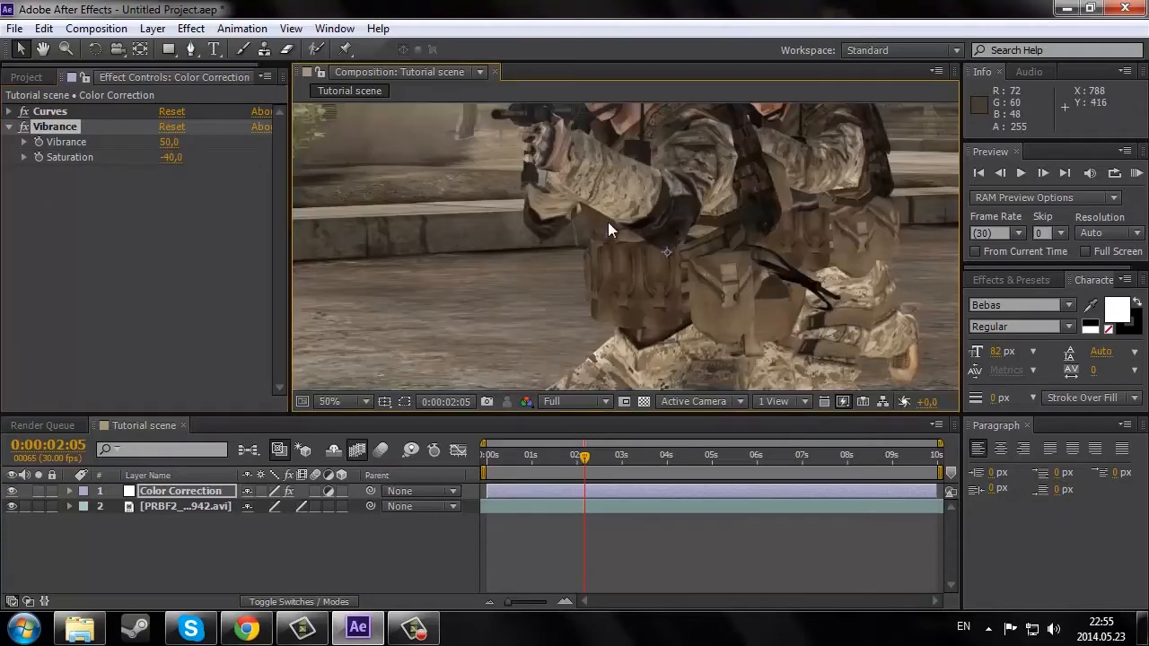
scroll(608, 222, "up", 2)
scroll(571, 246, "down", 2)
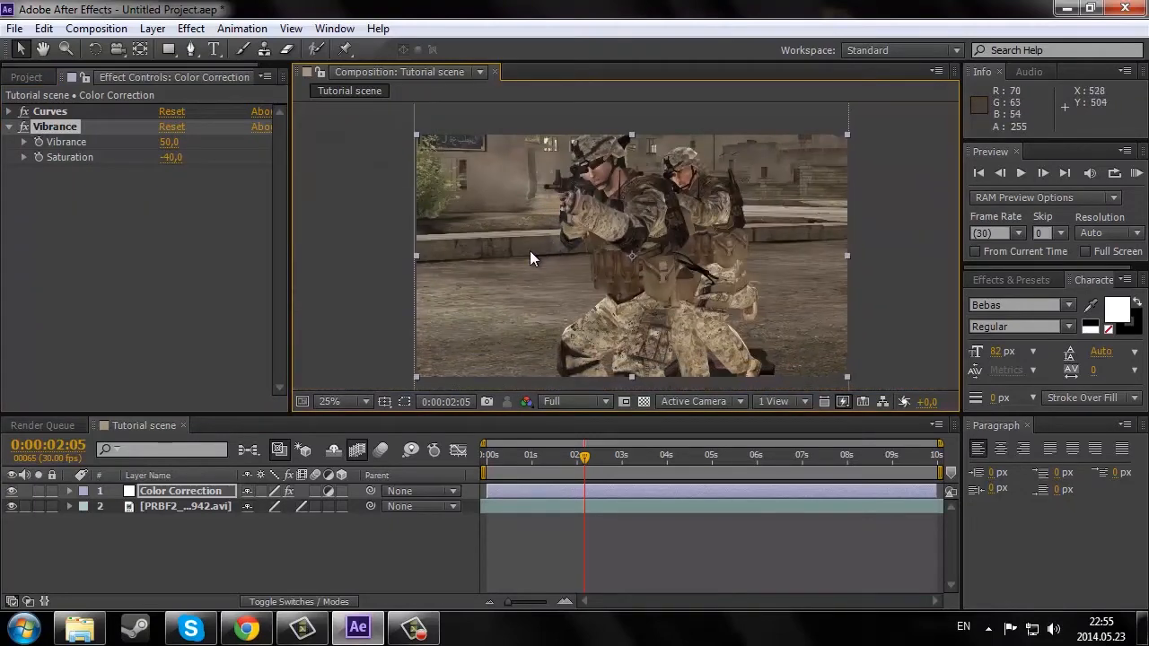
left_click_drag(523, 256, 532, 246)
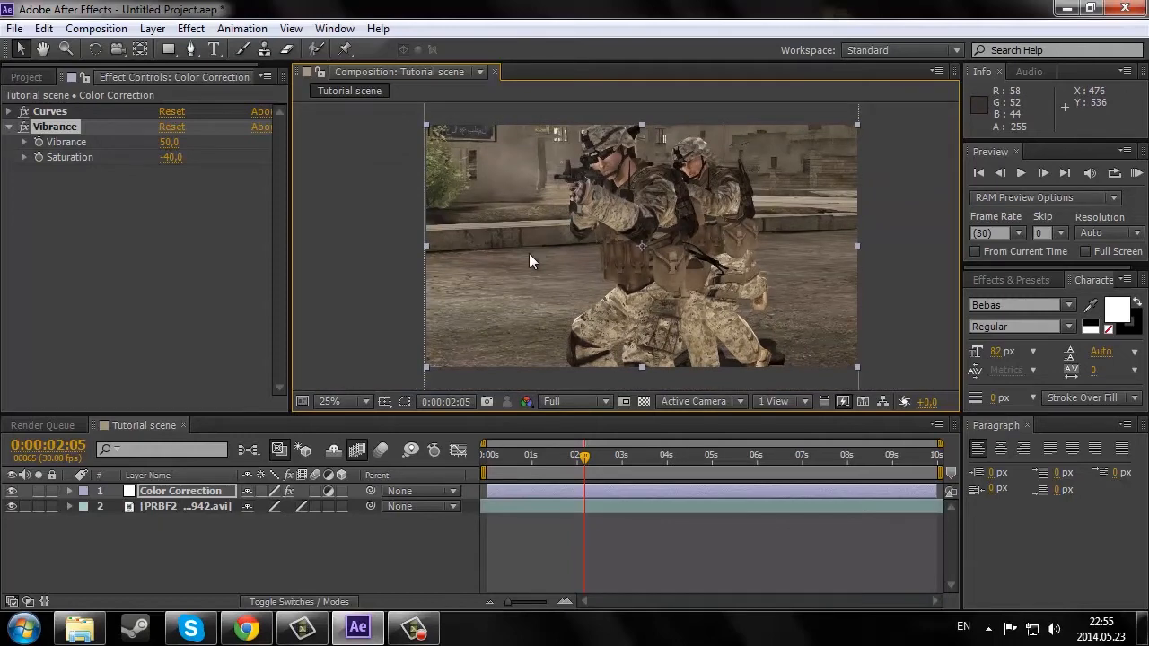
Step: Go to the frame at 0:00:02:24 and add the Sharpen effect to the Color Correction layer
left_click_drag(526, 457, 610, 459)
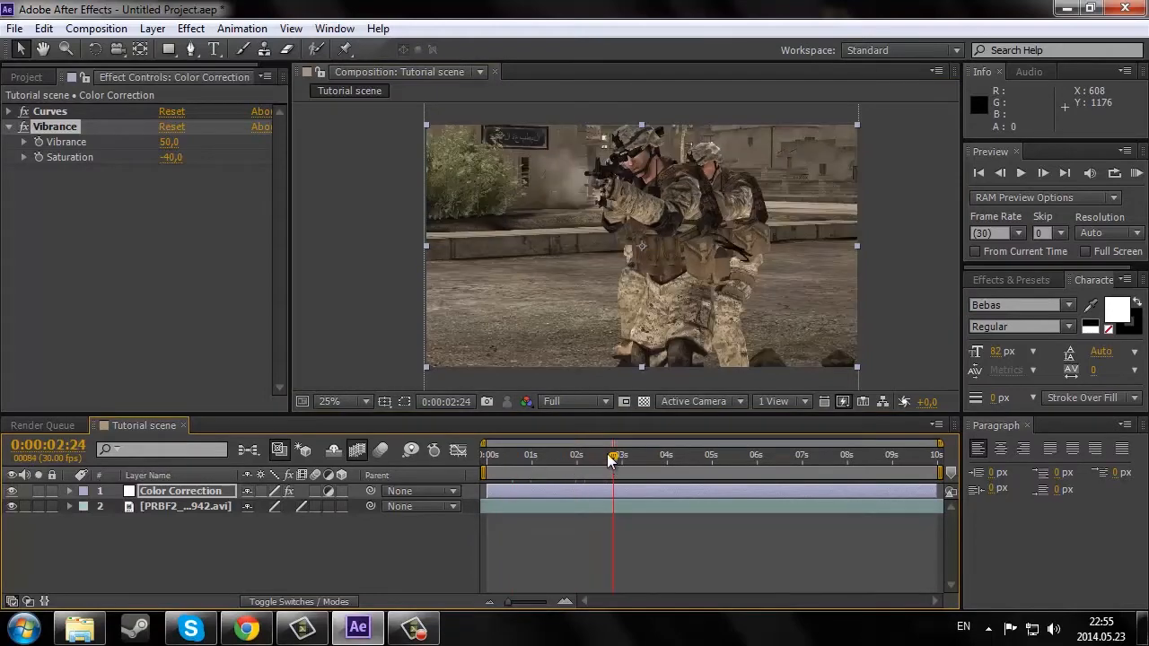
left_click(158, 227)
left_click(203, 31)
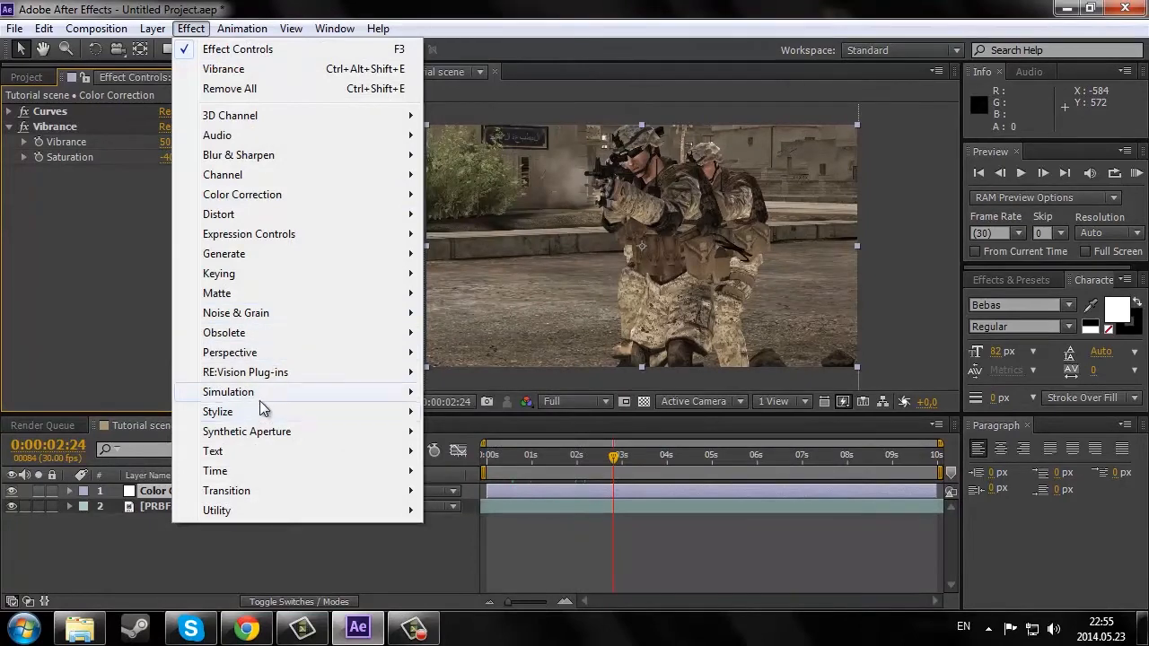
mouse_move(261, 162)
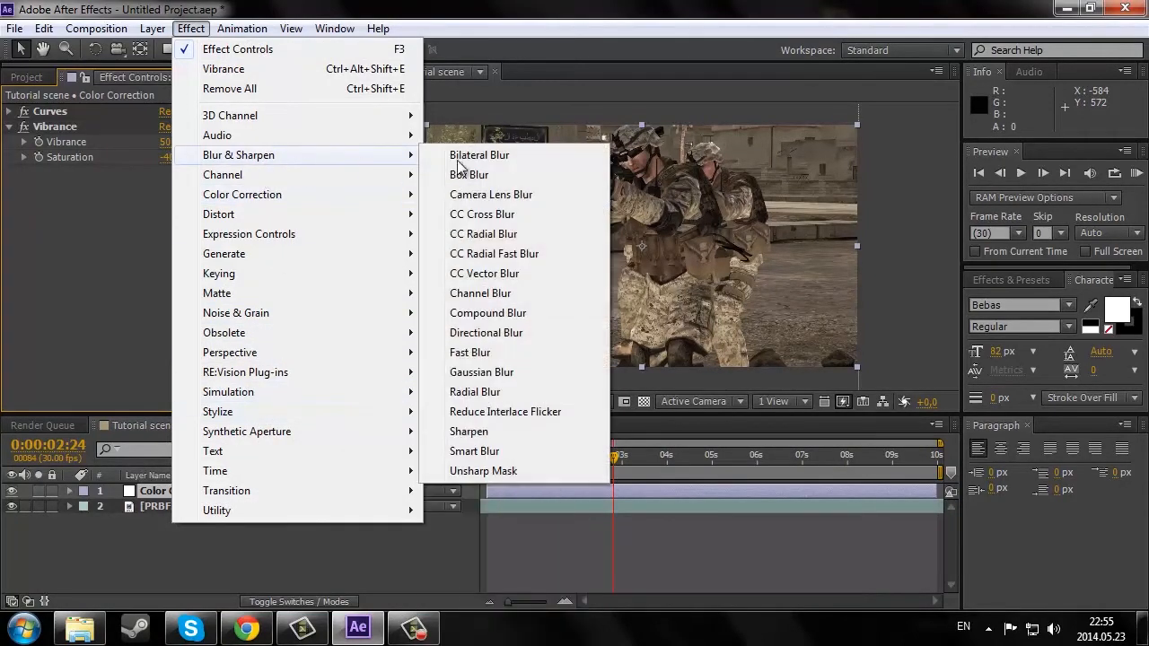
left_click(469, 431)
Step: Set the Sharpen Amount to 5 and inspect the front soldier's face and weapon at 100% magnification
left_click(168, 190)
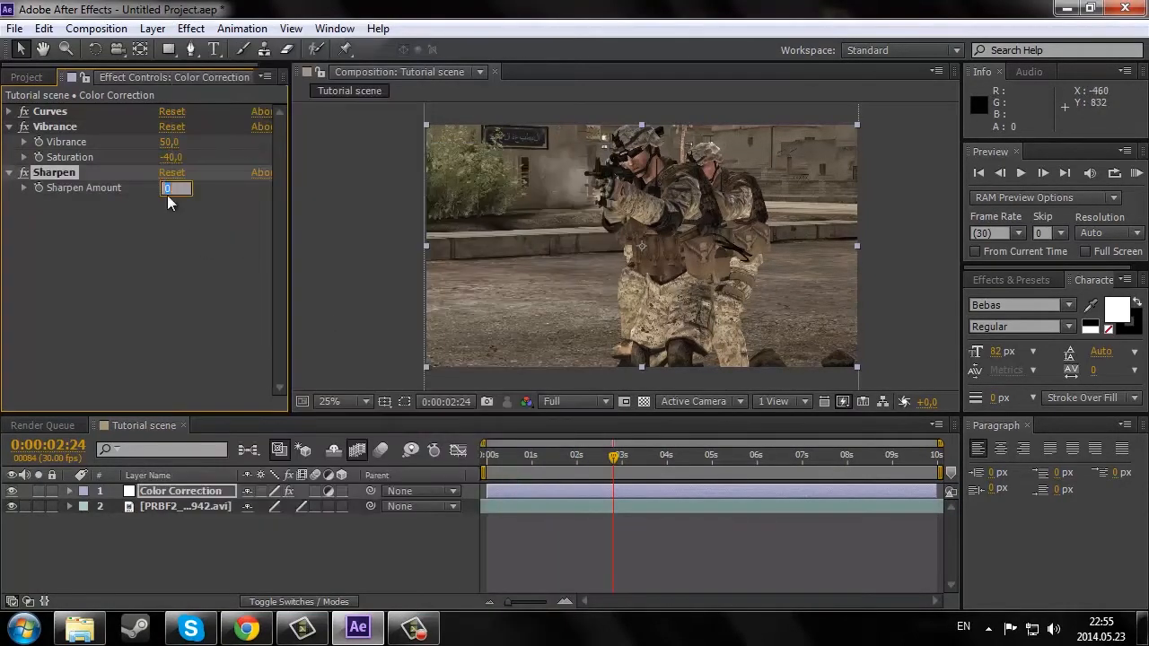
type("5")
key("Return")
scroll(549, 216, "up", 2)
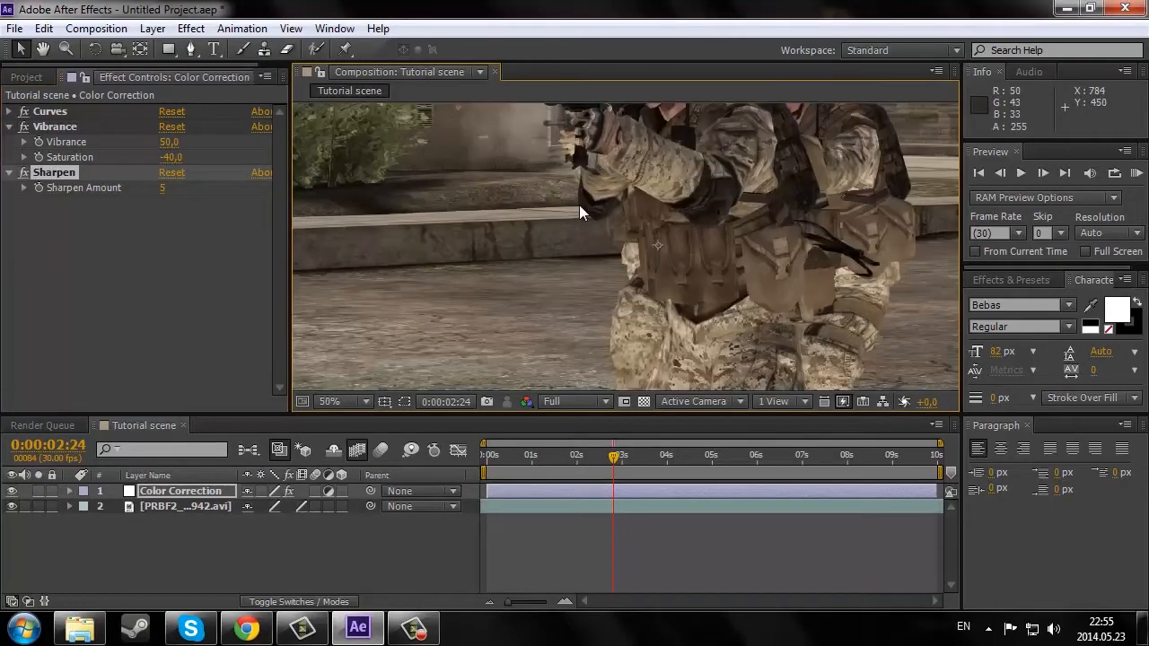
scroll(579, 205, "up", 1)
left_click_drag(580, 206, 570, 343)
left_click_drag(562, 143, 528, 299)
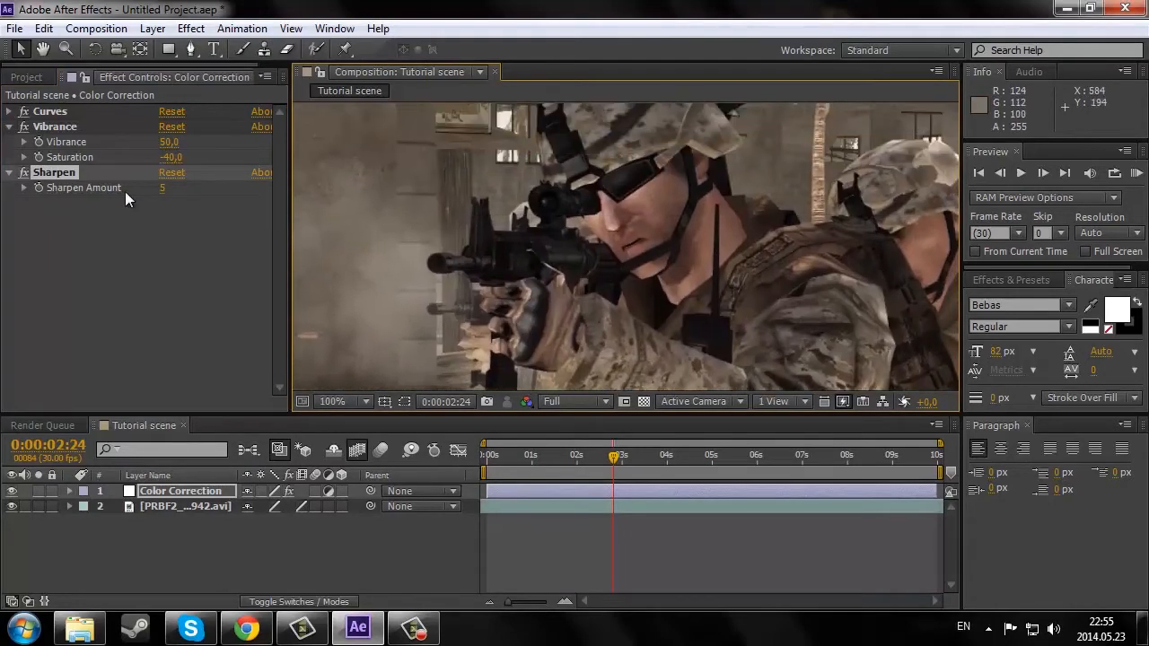
Step: Try a Sharpen Amount of 10, settle on 8, and collapse the Vibrance and Sharpen settings
left_click(157, 189)
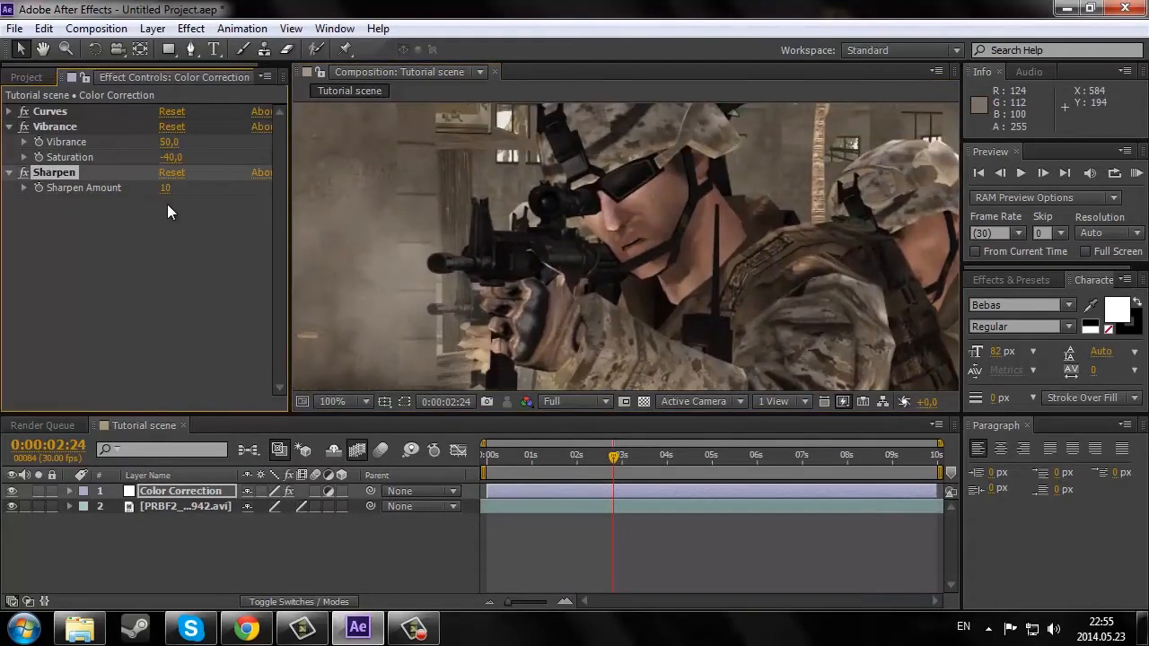
left_click(166, 188)
type("8")
key("Return")
scroll(687, 246, "down", 4)
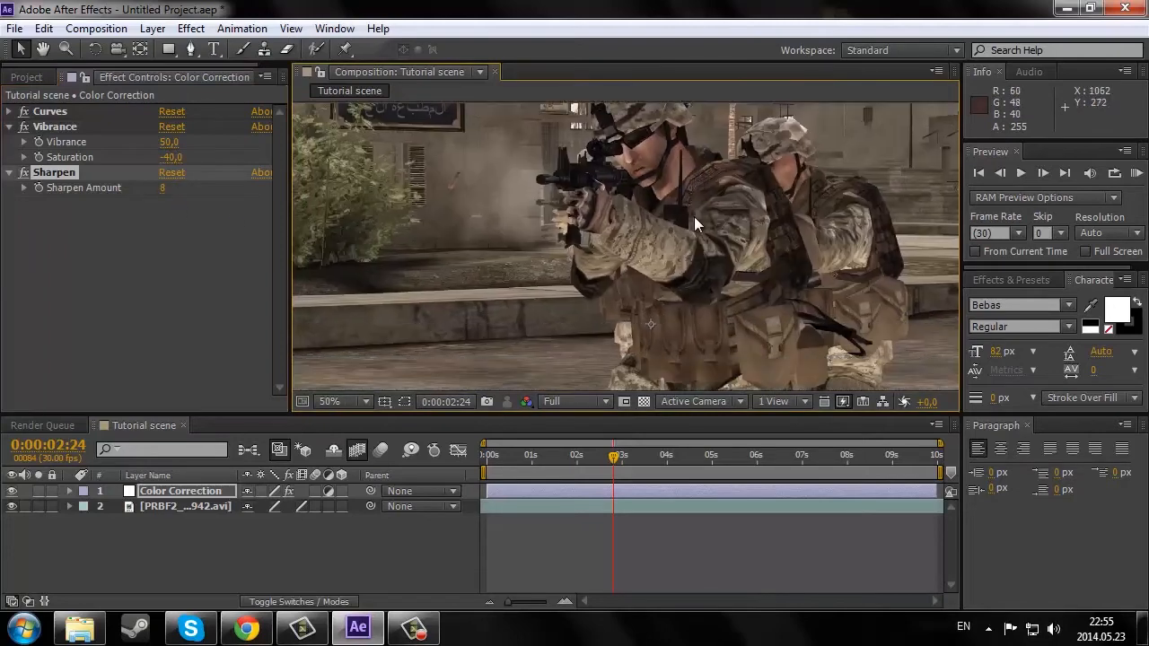
scroll(693, 201, "down", 1)
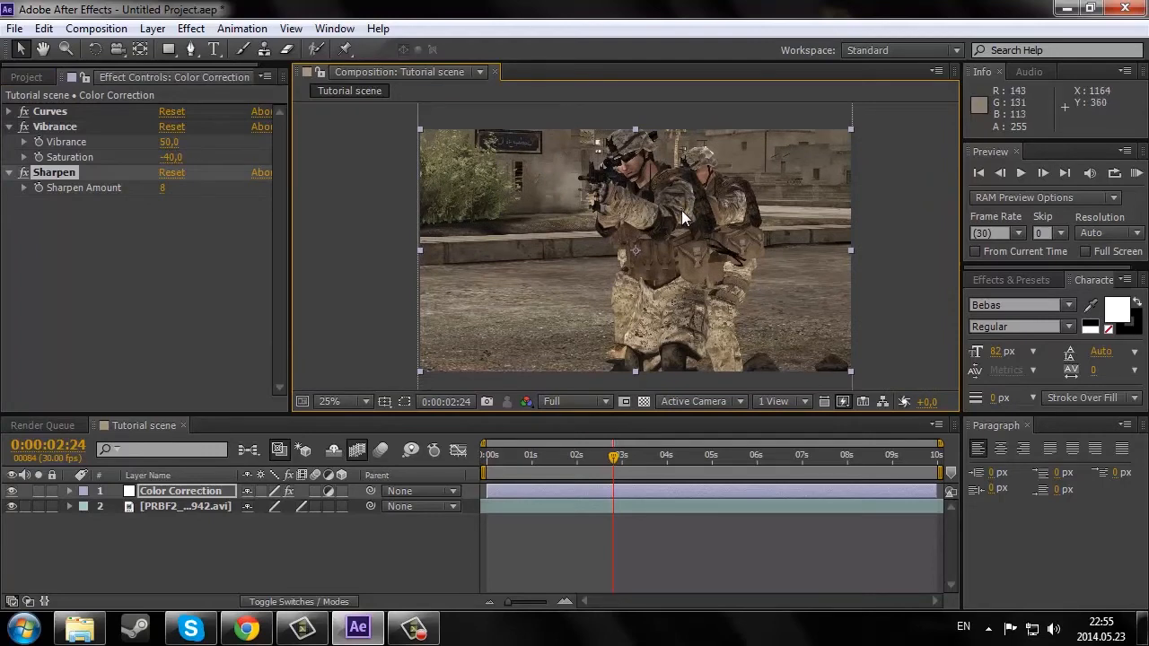
left_click(9, 126)
left_click(9, 142)
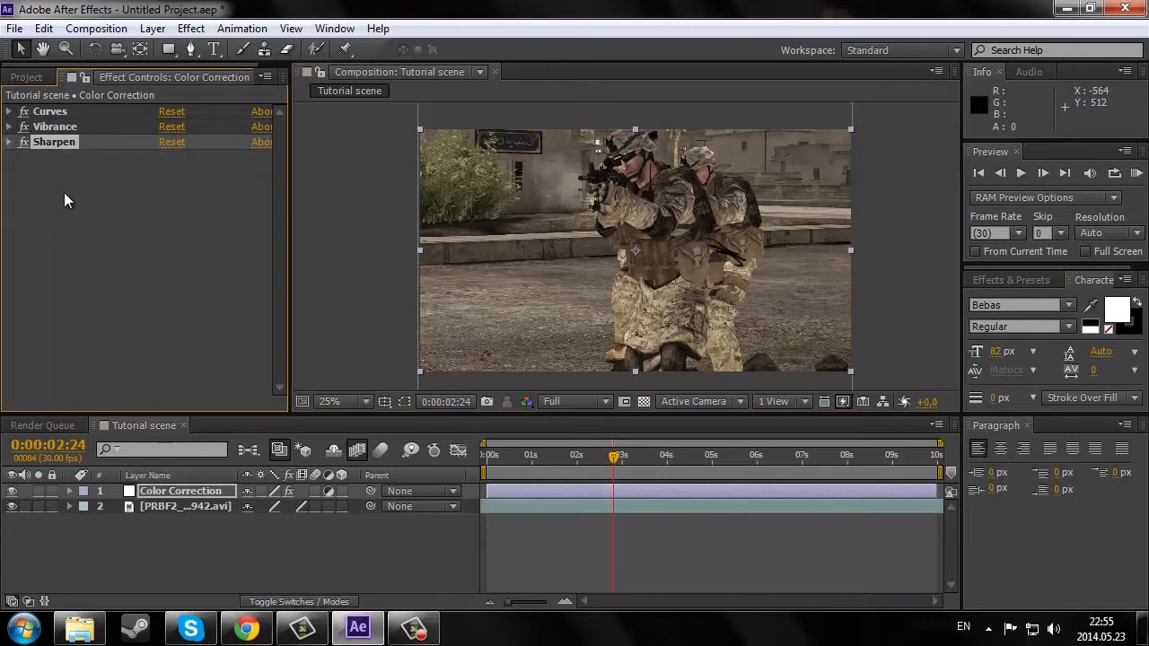
left_click(191, 30)
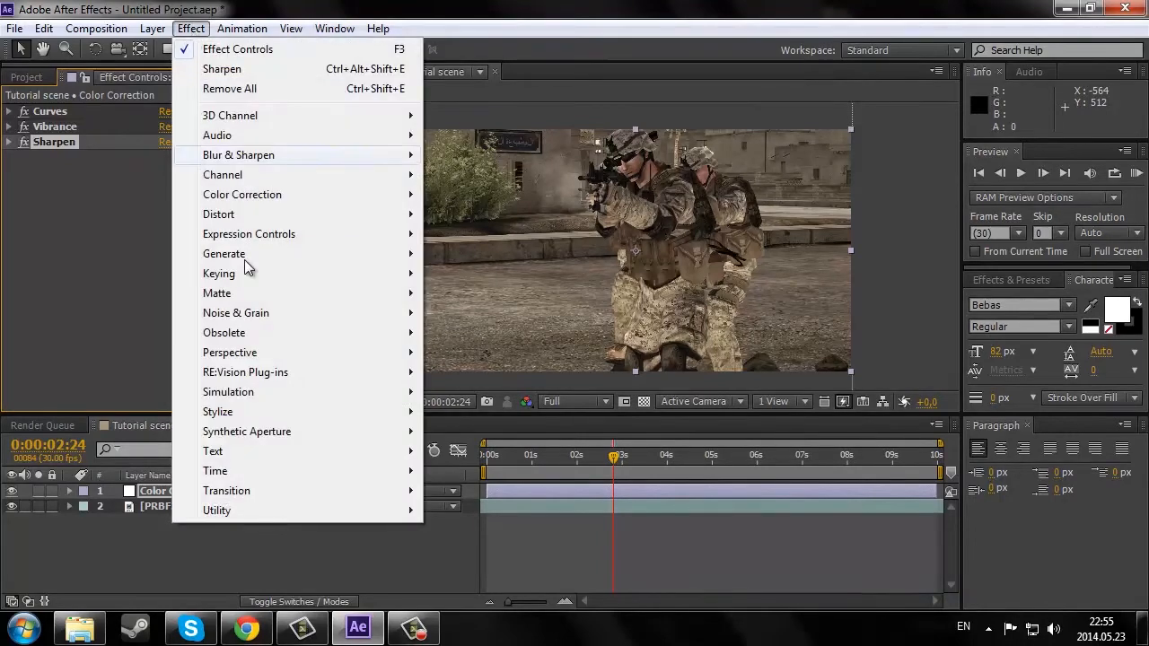
mouse_move(251, 372)
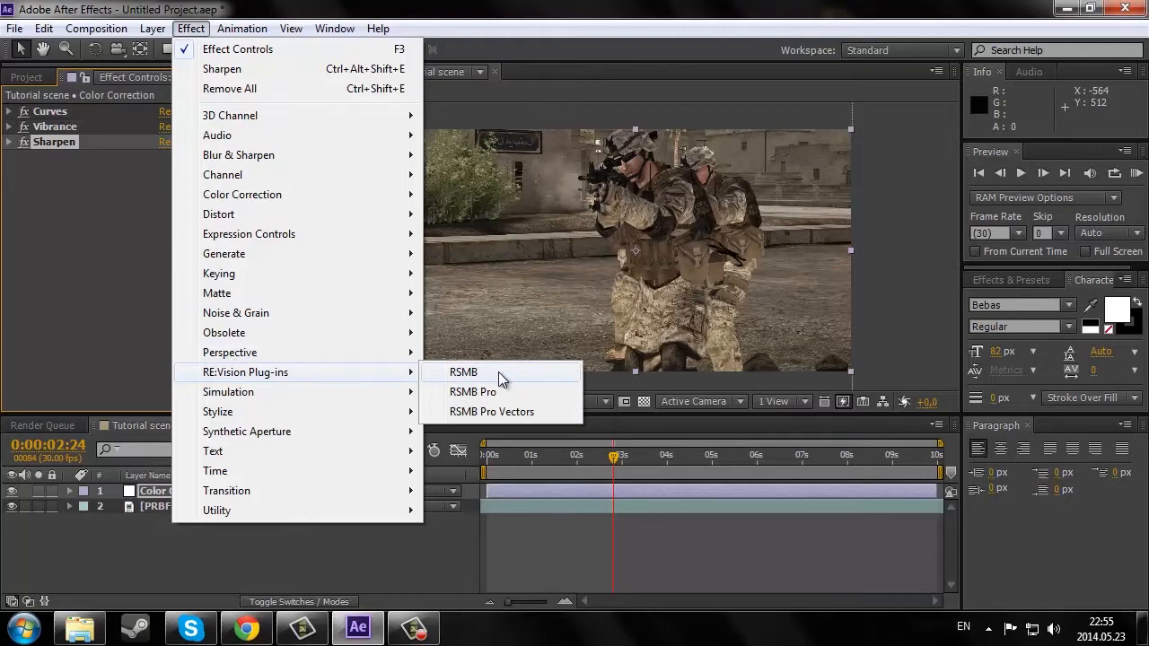
left_click(93, 287)
Step: Create a new adjustment layer above Color Correction and rename it RSMB
left_click(152, 28)
mouse_move(169, 50)
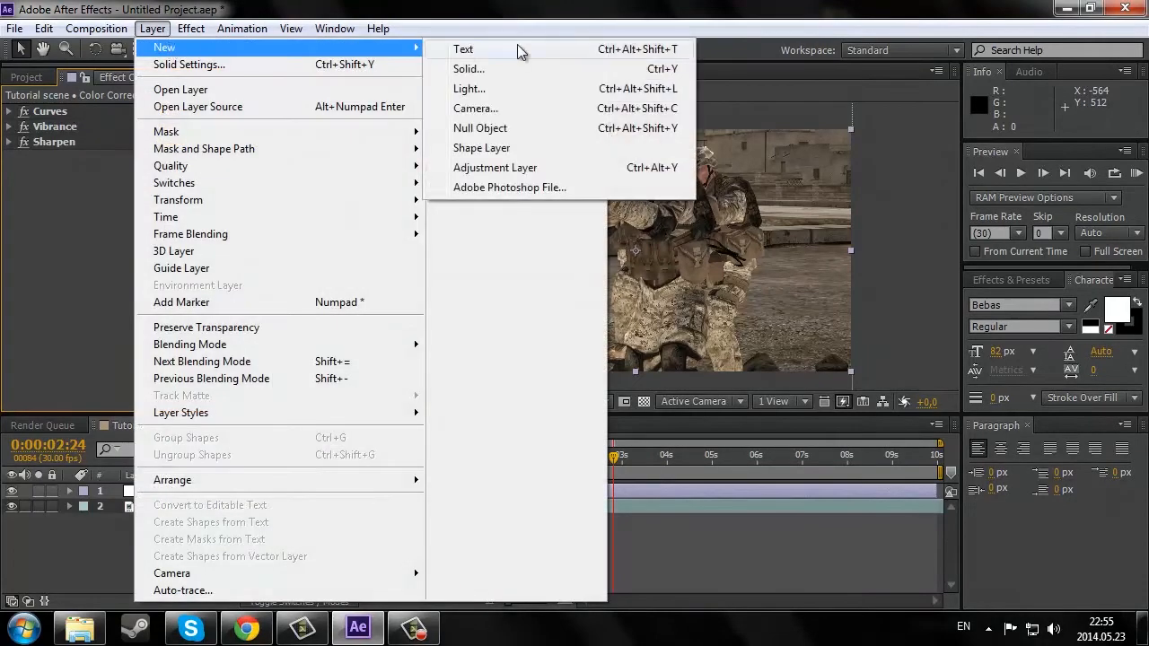
left_click(524, 165)
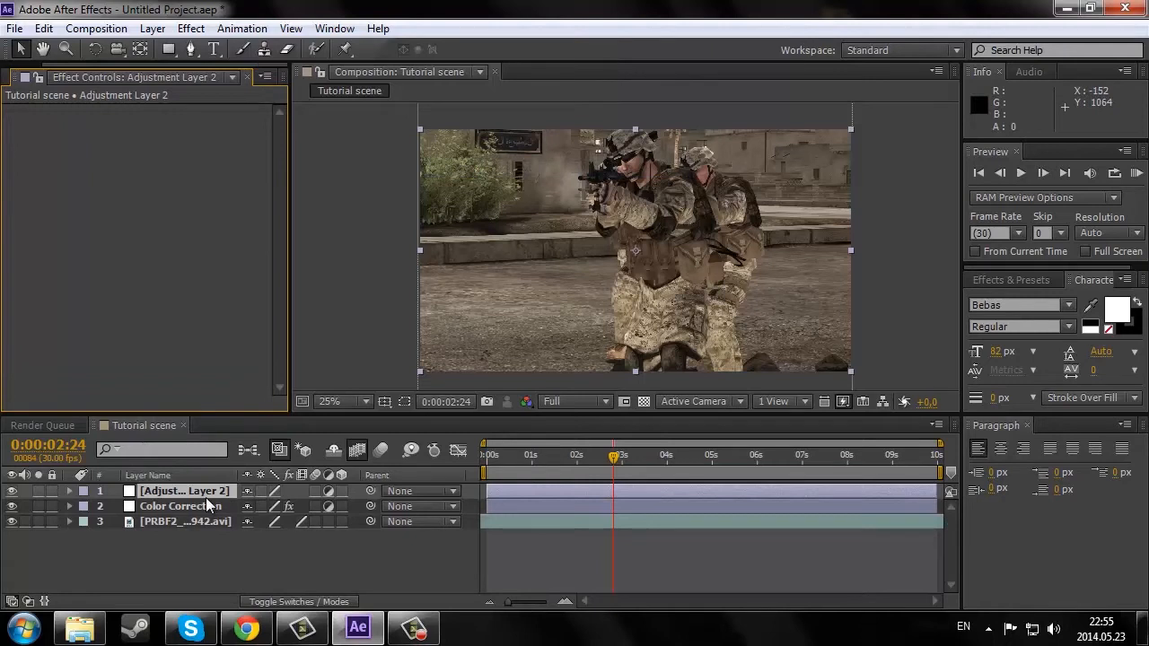
left_click(199, 491)
key("Return")
type("R")
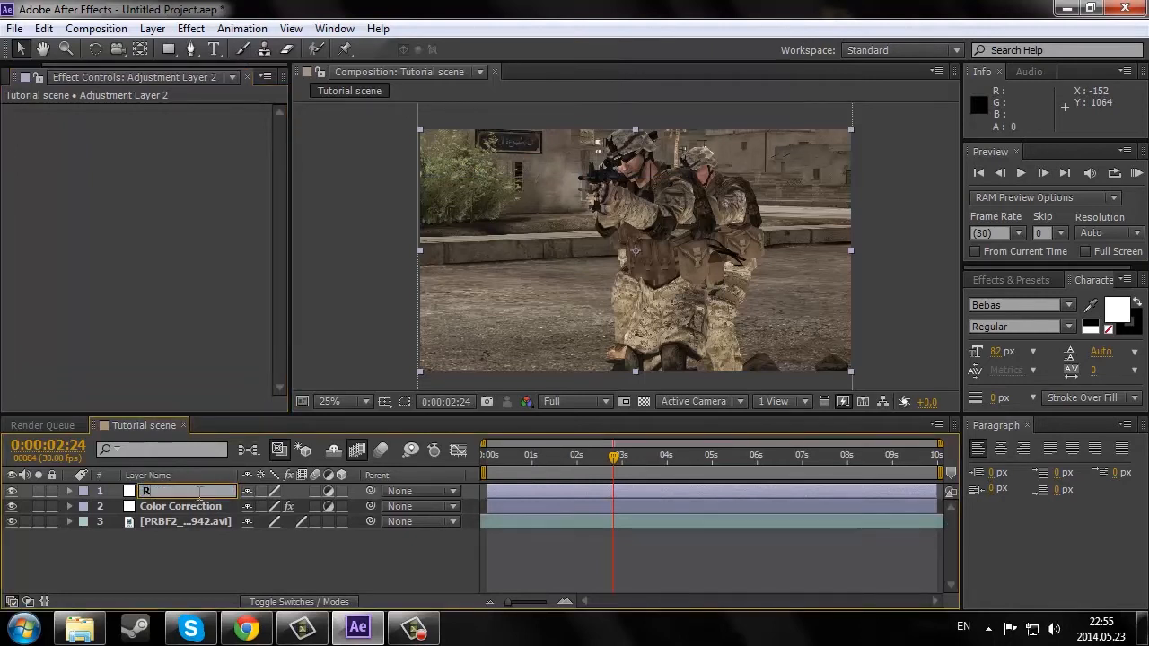
type("SMB")
key("Return")
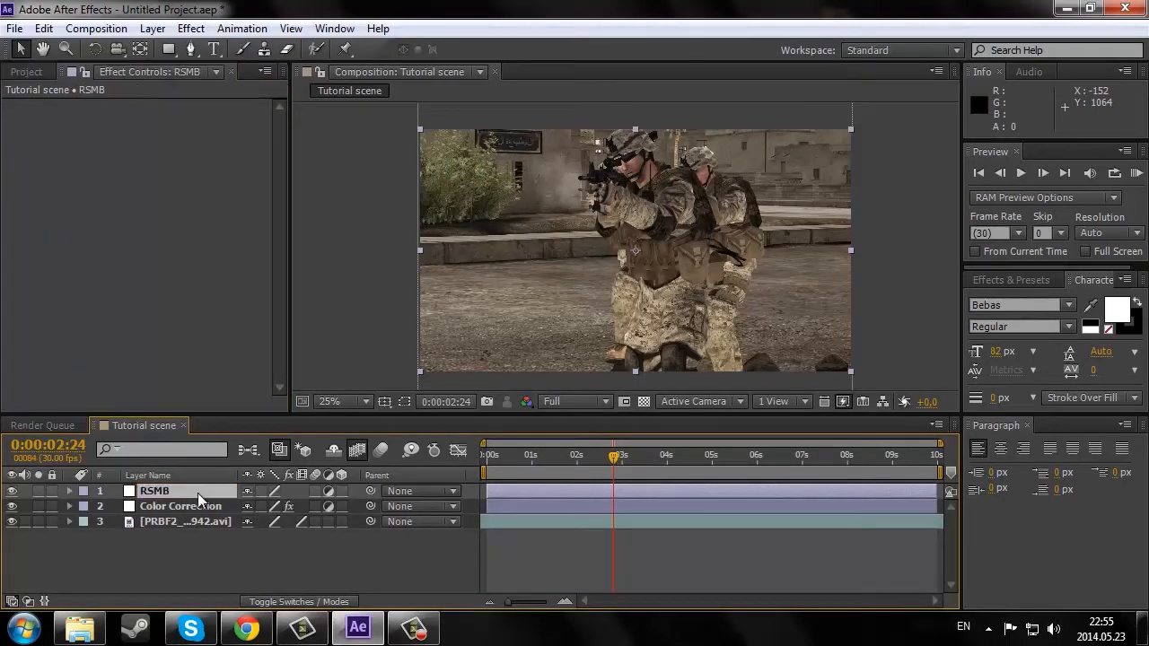
Step: Apply the RSMB effect from the RE:Vision plug-ins to the RSMB adjustment layer
left_click(192, 28)
mouse_move(288, 372)
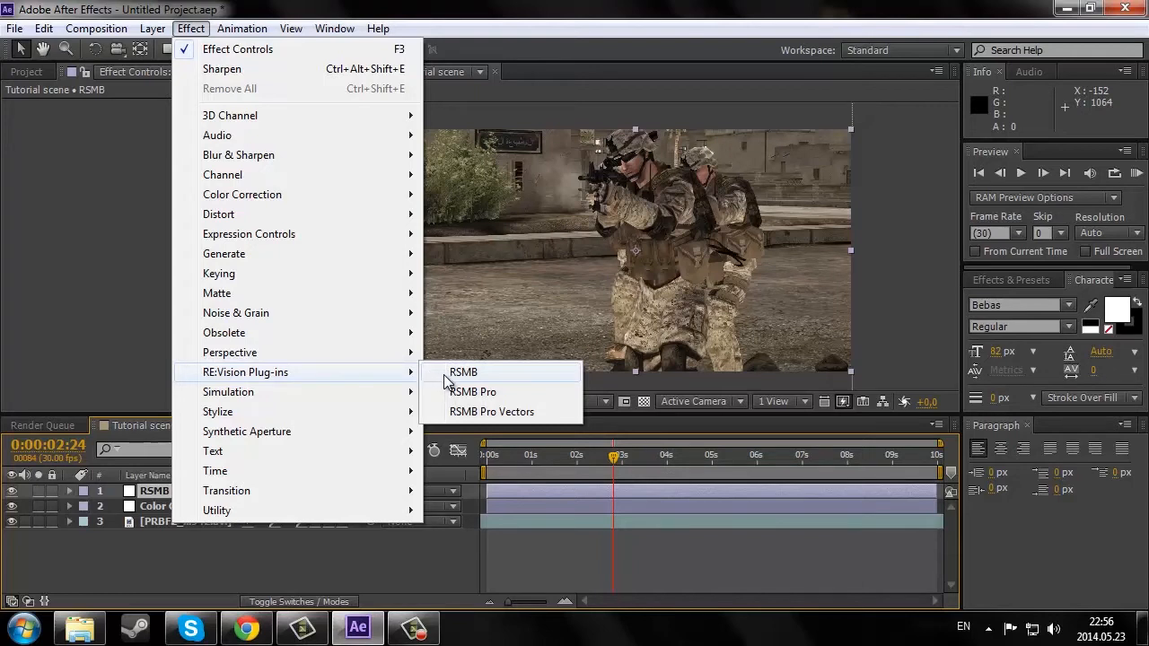
left_click(454, 374)
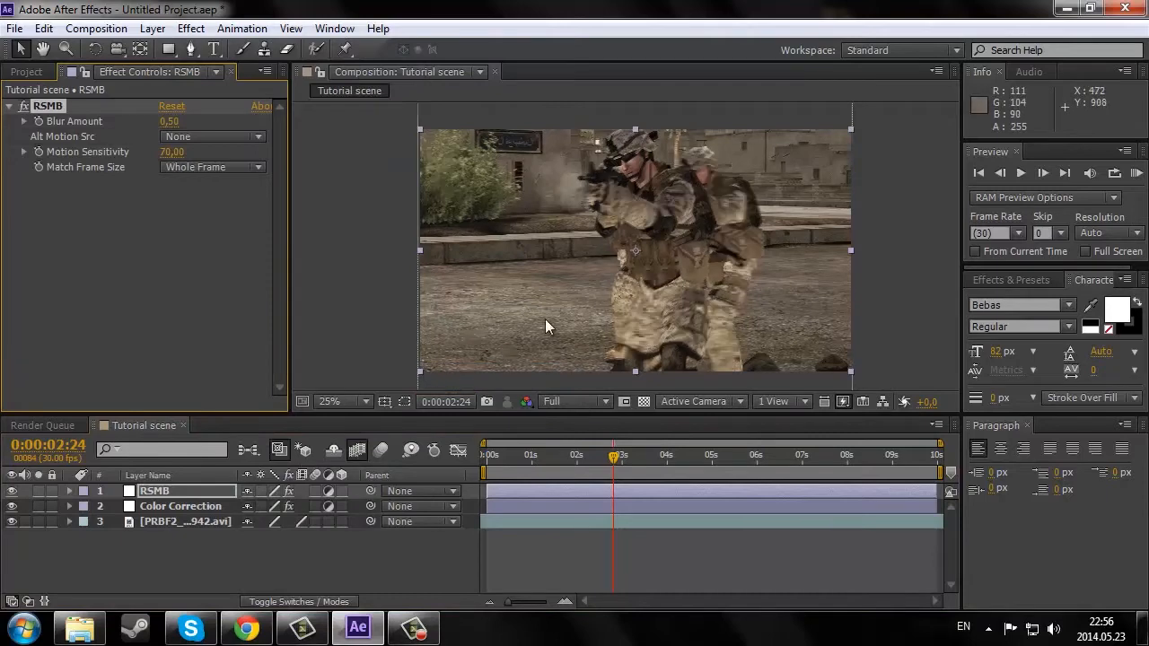
Step: Inspect the motion blur on the soldiers at 0:00:02:24, 0:00:01:11 and 0:00:03:03
scroll(670, 208, "up", 1)
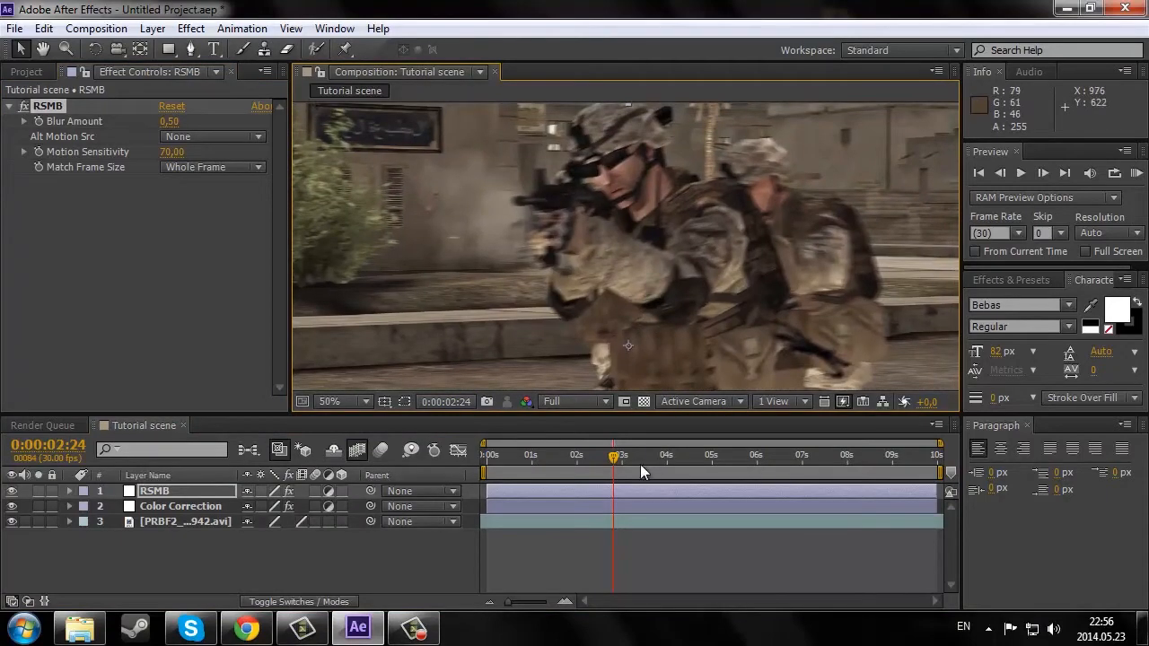
left_click(549, 460)
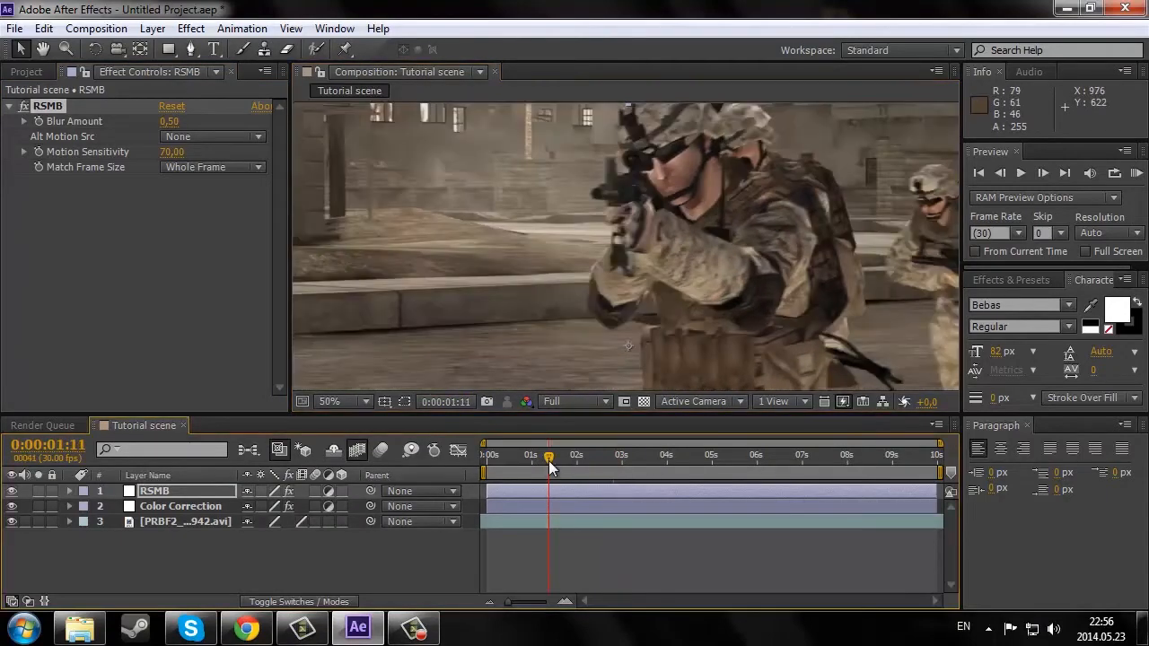
scroll(654, 327, "down", 1)
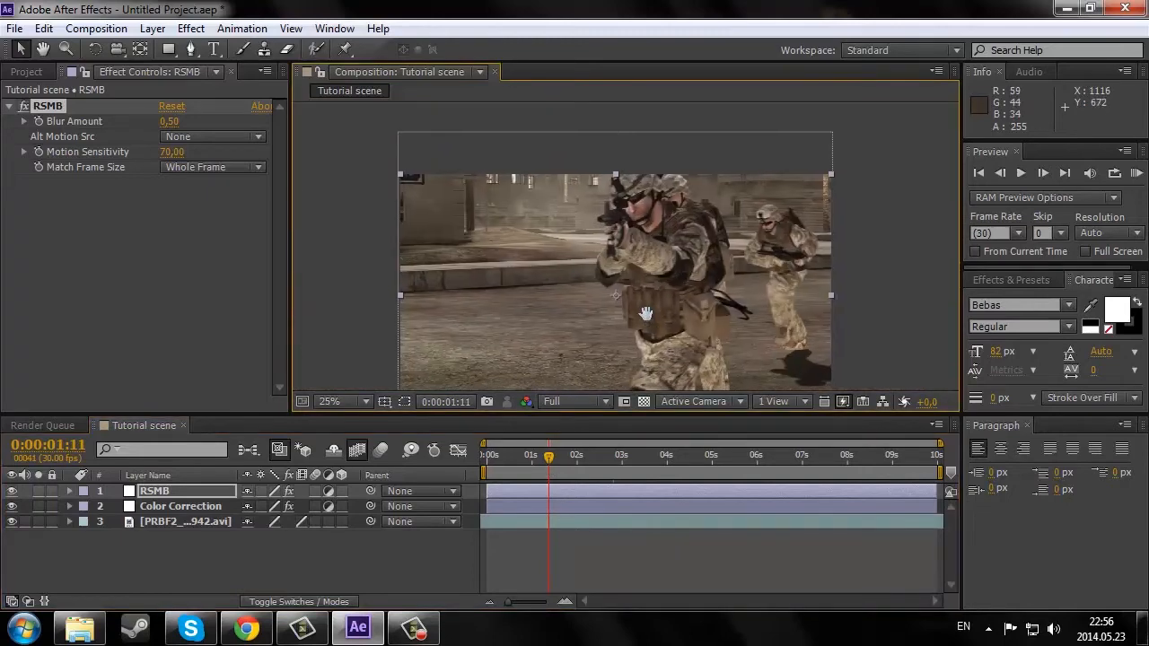
left_click(626, 458)
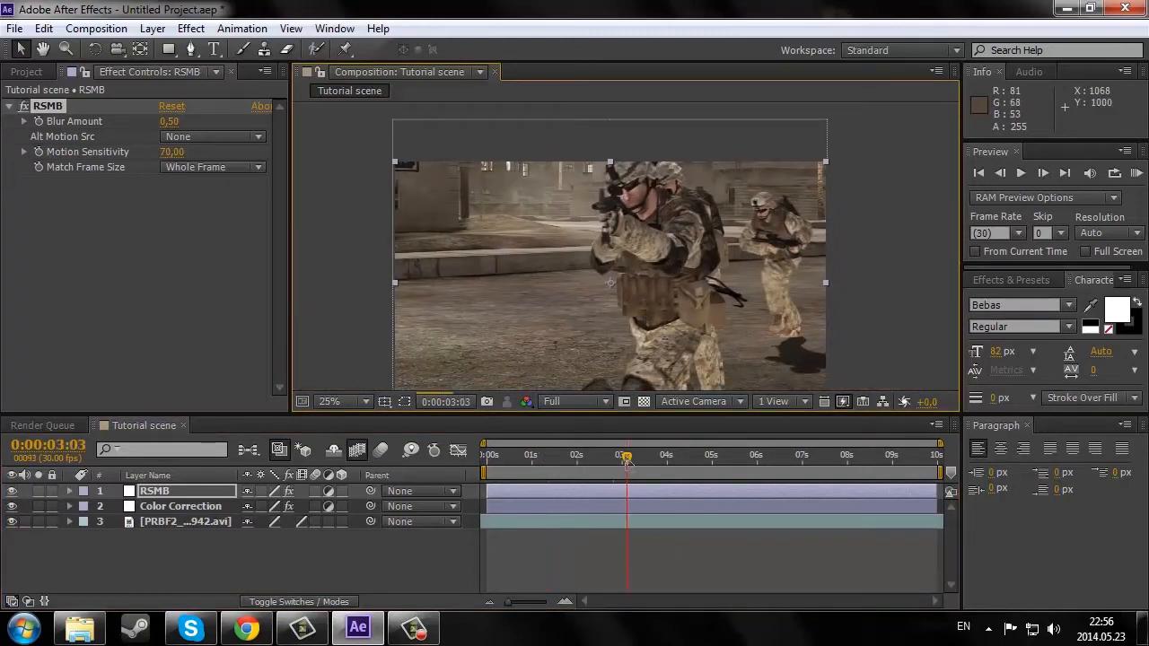
scroll(585, 293, "up", 1)
scroll(586, 292, "down", 1)
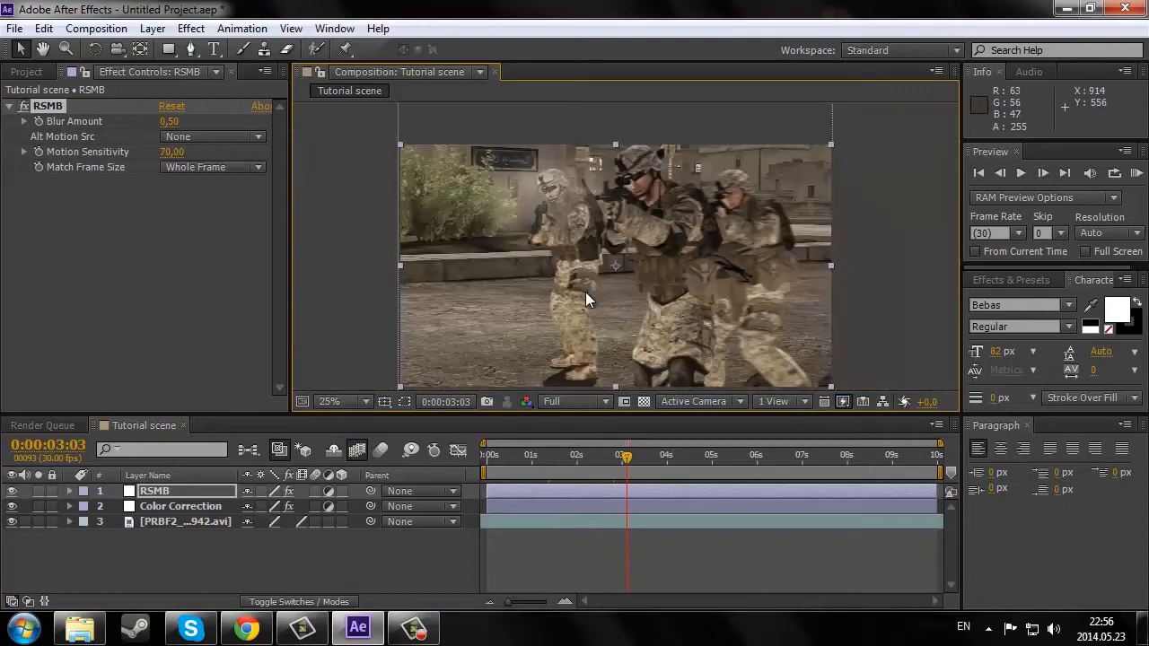
left_click_drag(586, 292, 596, 265)
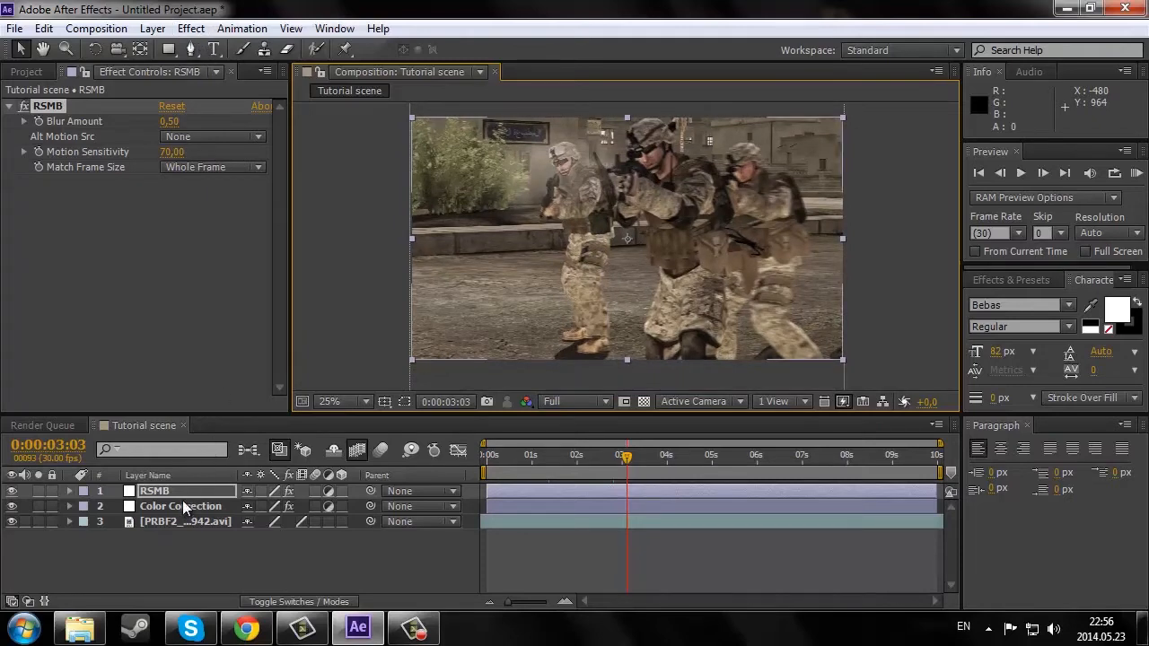
Step: Create a black composition-size solid layer named Vignette above the RSMB layer
left_click(152, 28)
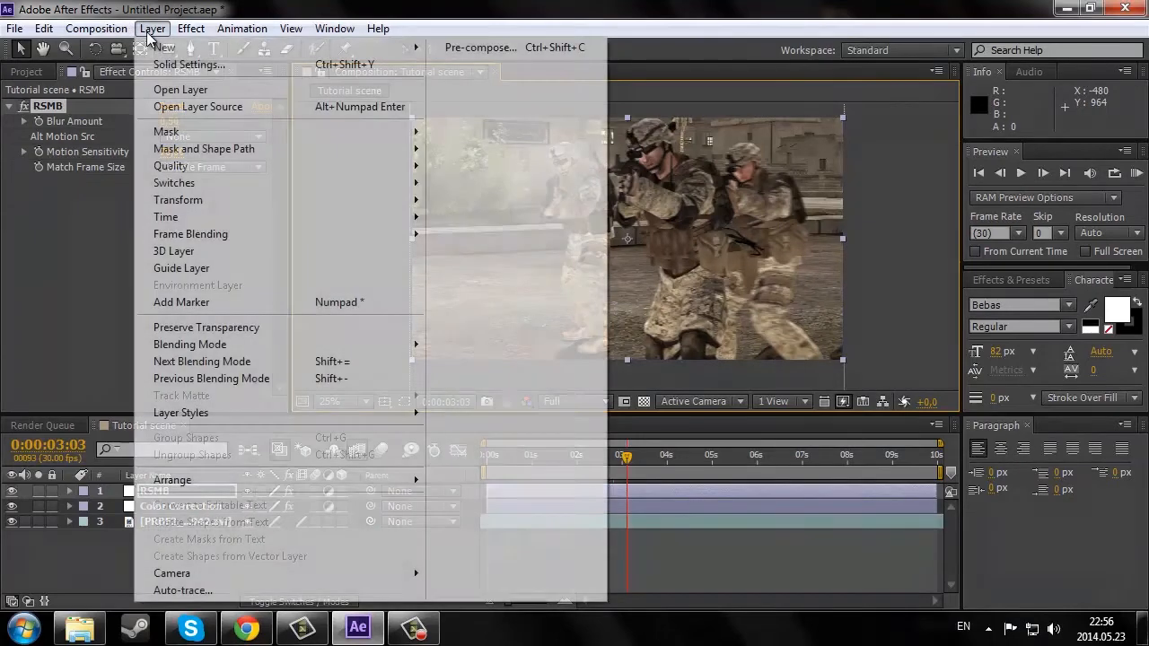
mouse_move(164, 47)
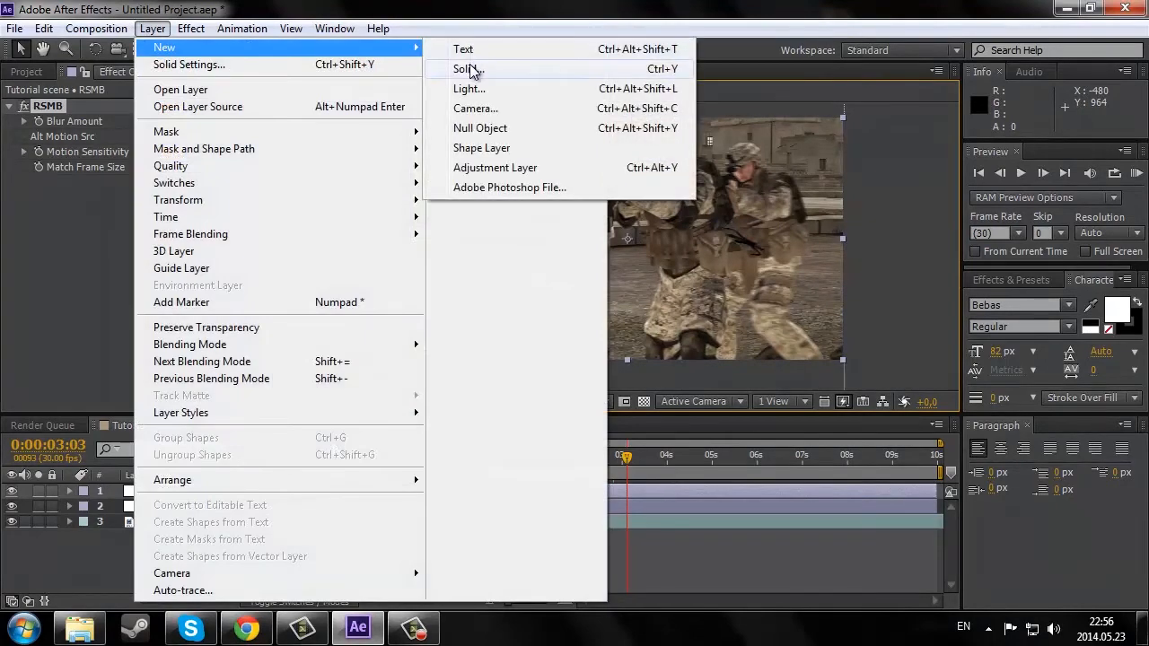
left_click(468, 69)
left_click(529, 397)
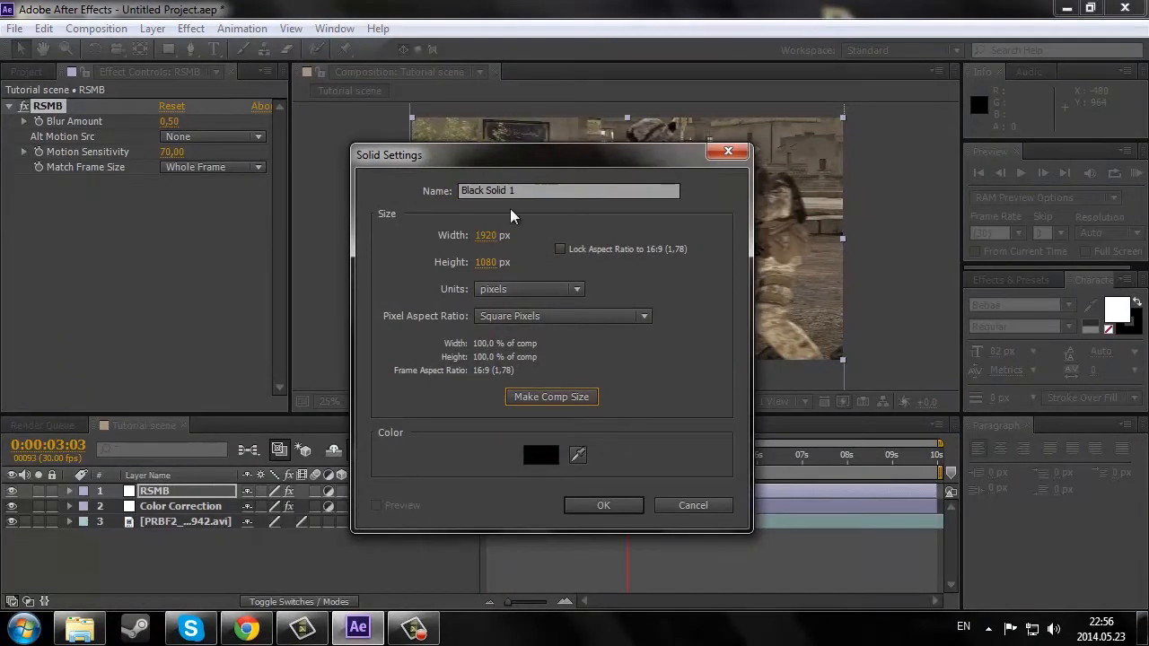
left_click(541, 456)
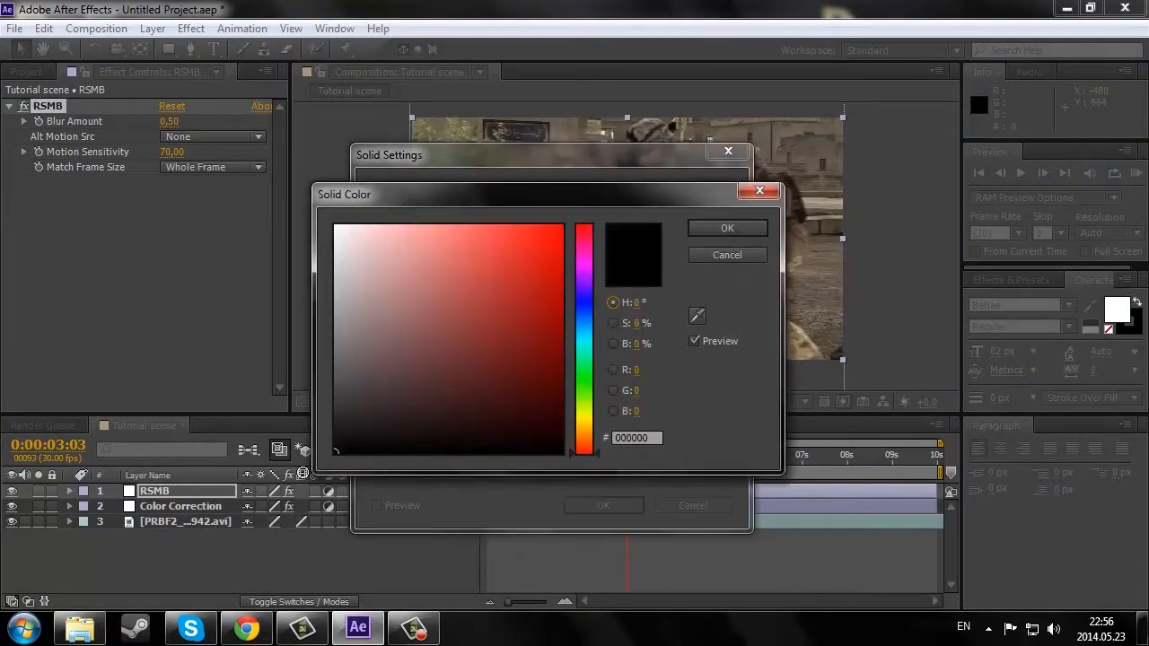
left_click(744, 231)
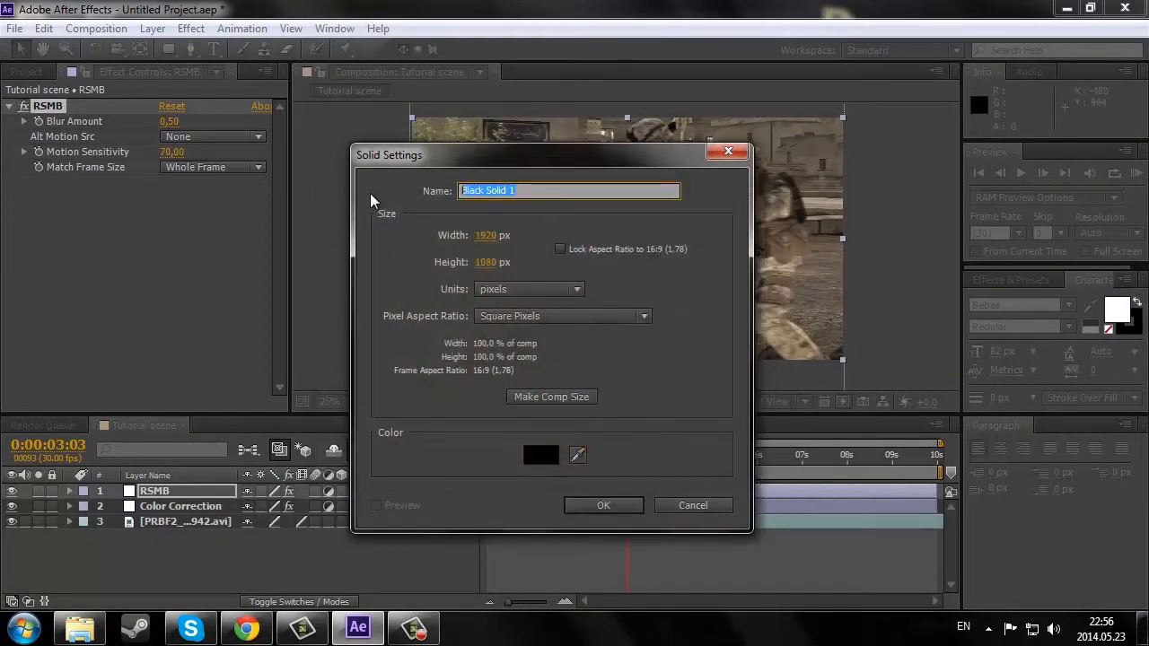
type("Vignette")
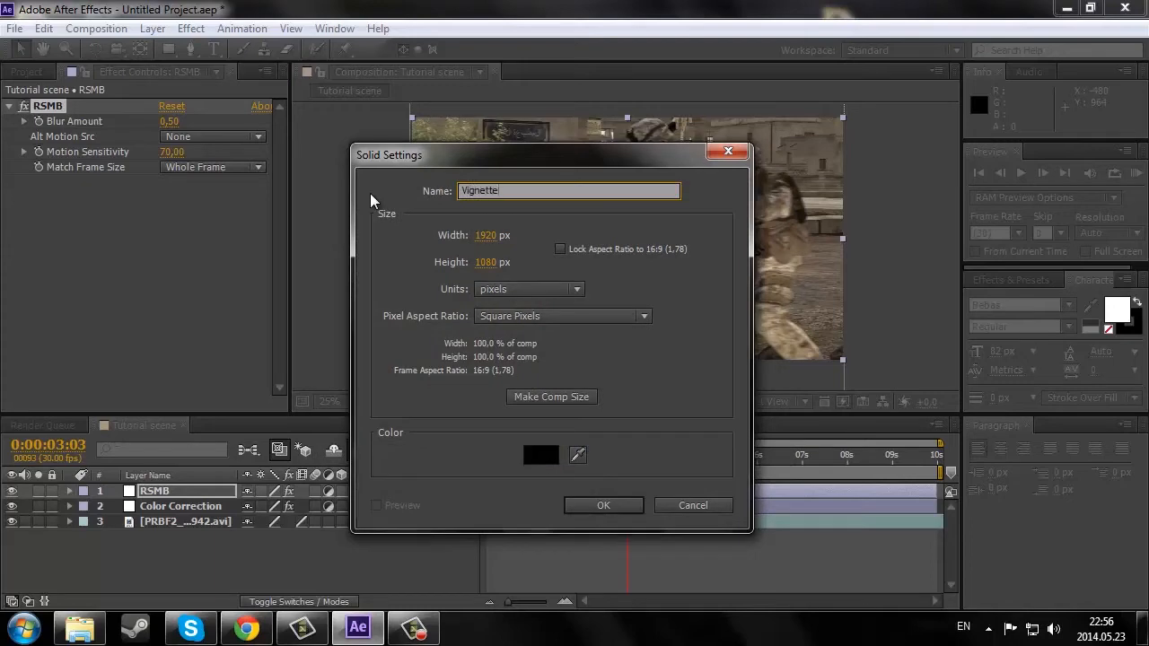
key("Return")
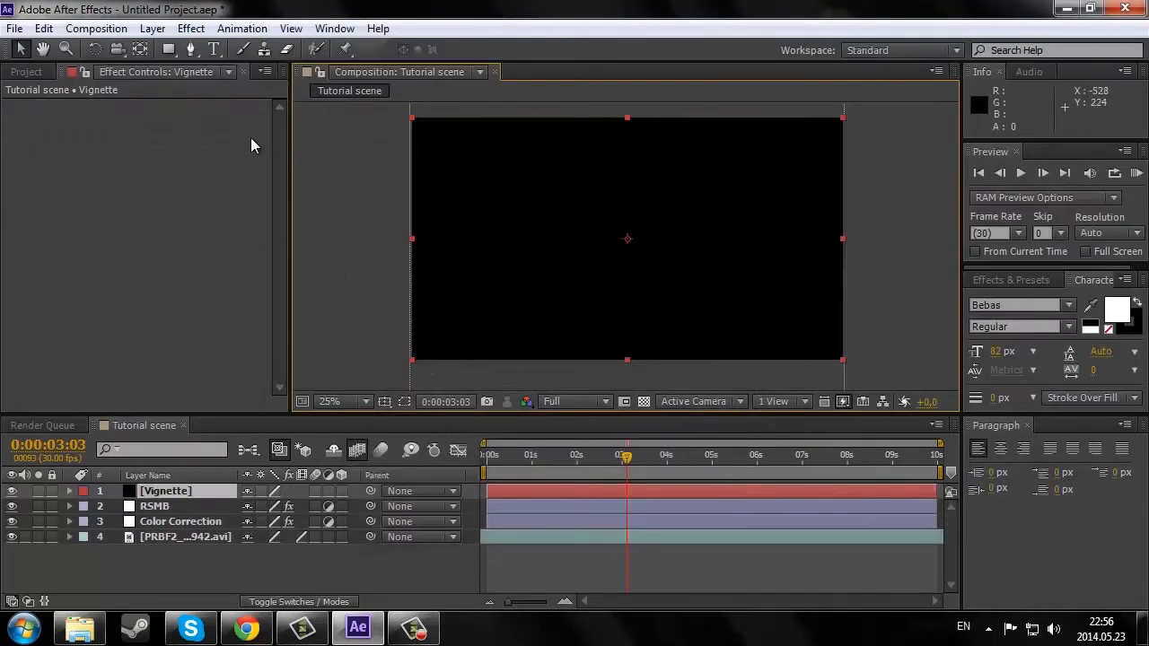
Step: Add a full-frame elliptical mask to the Vignette solid and set the mask mode to Subtract
left_click(169, 51)
left_click(170, 52)
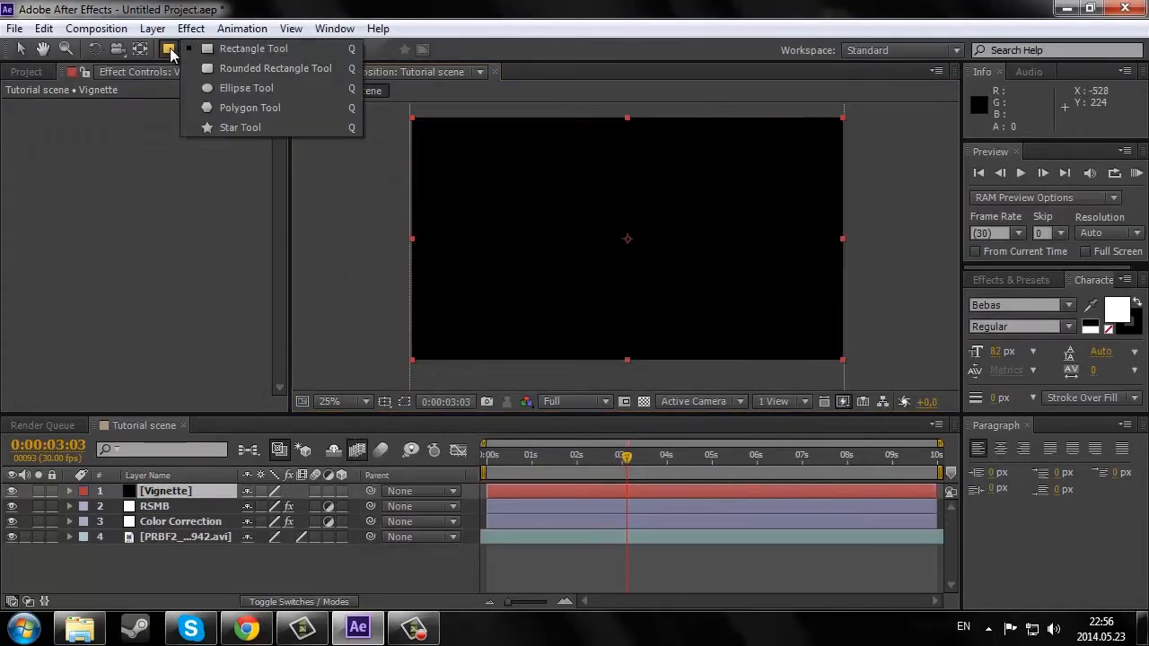
left_click(228, 88)
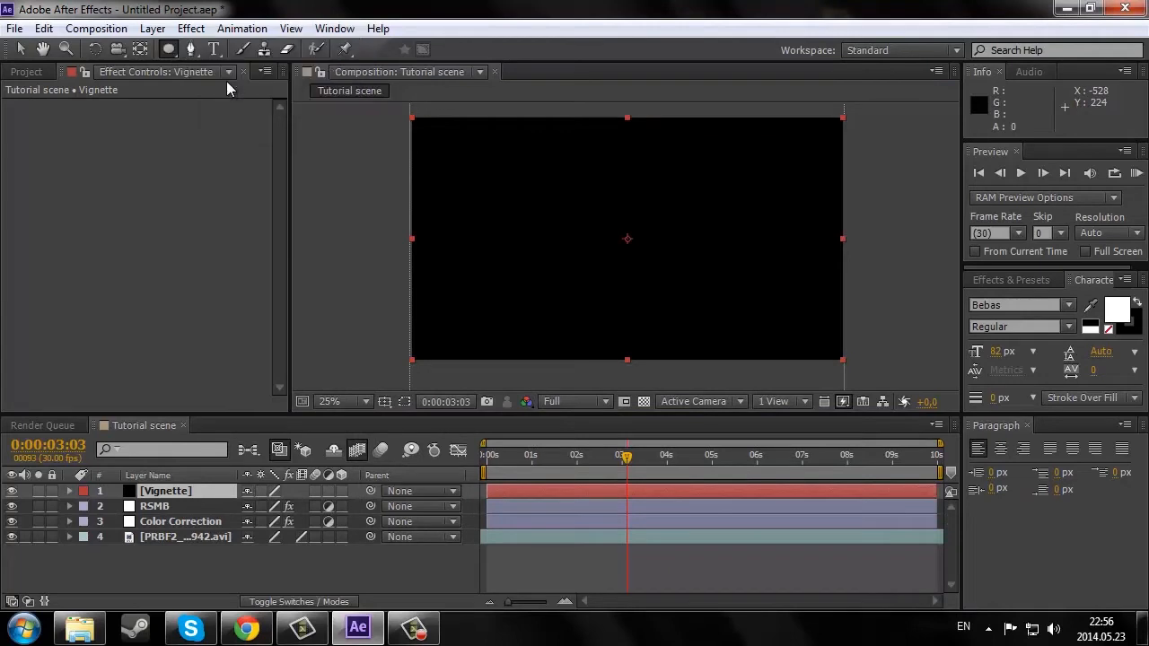
double_click(169, 50)
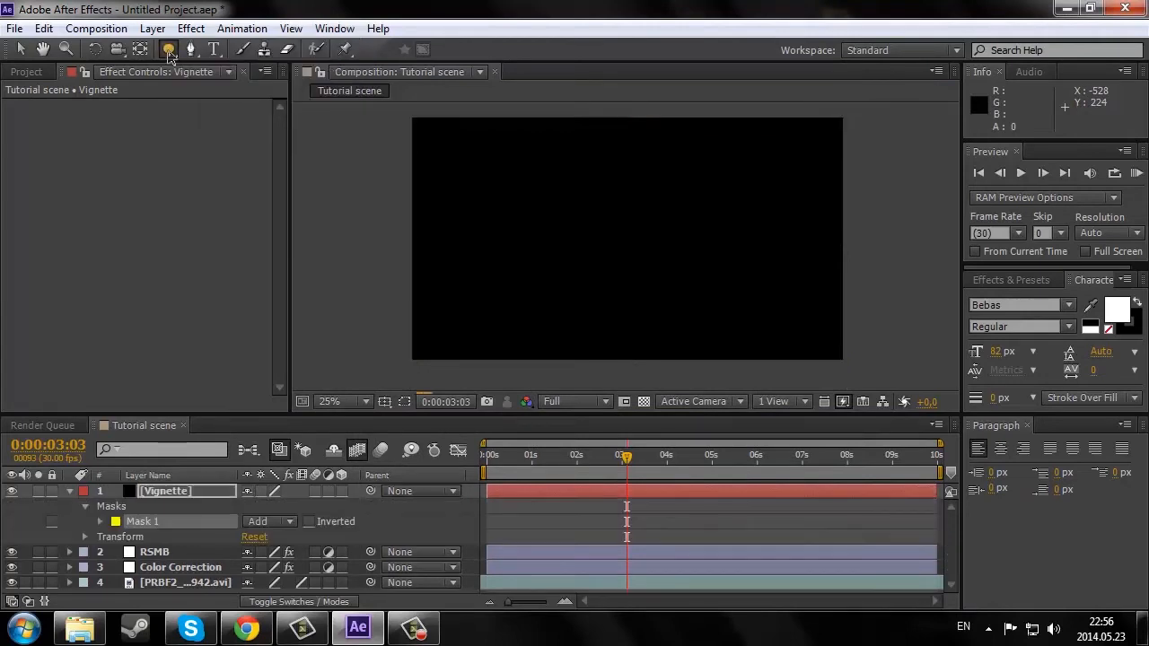
key("v")
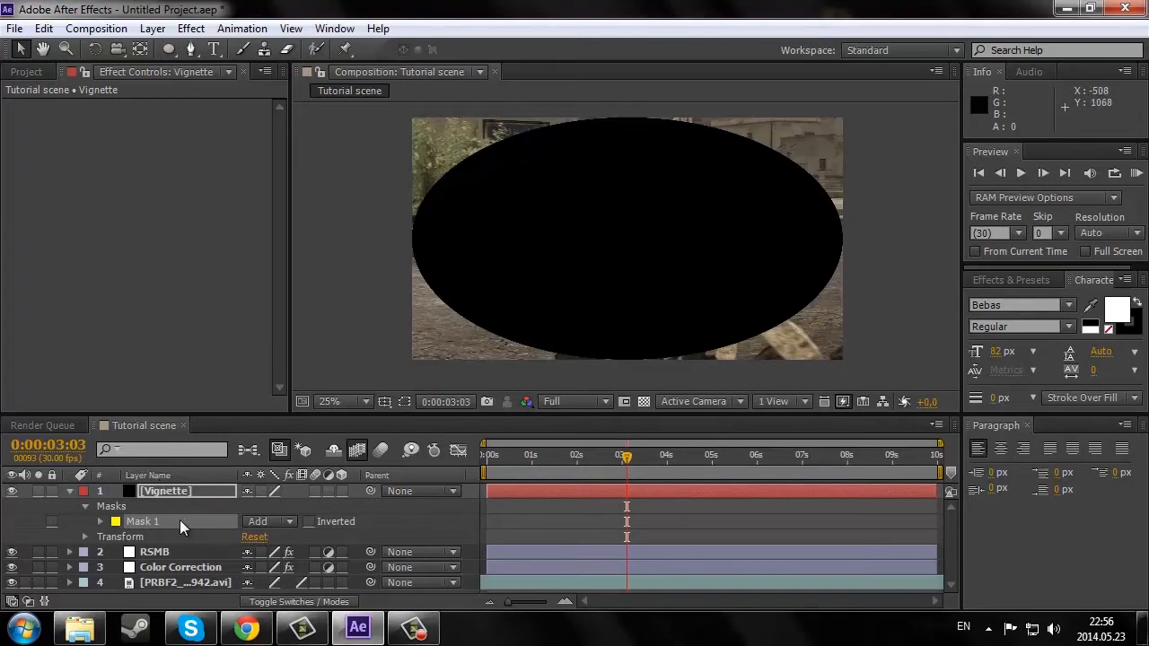
left_click(278, 522)
left_click(302, 423)
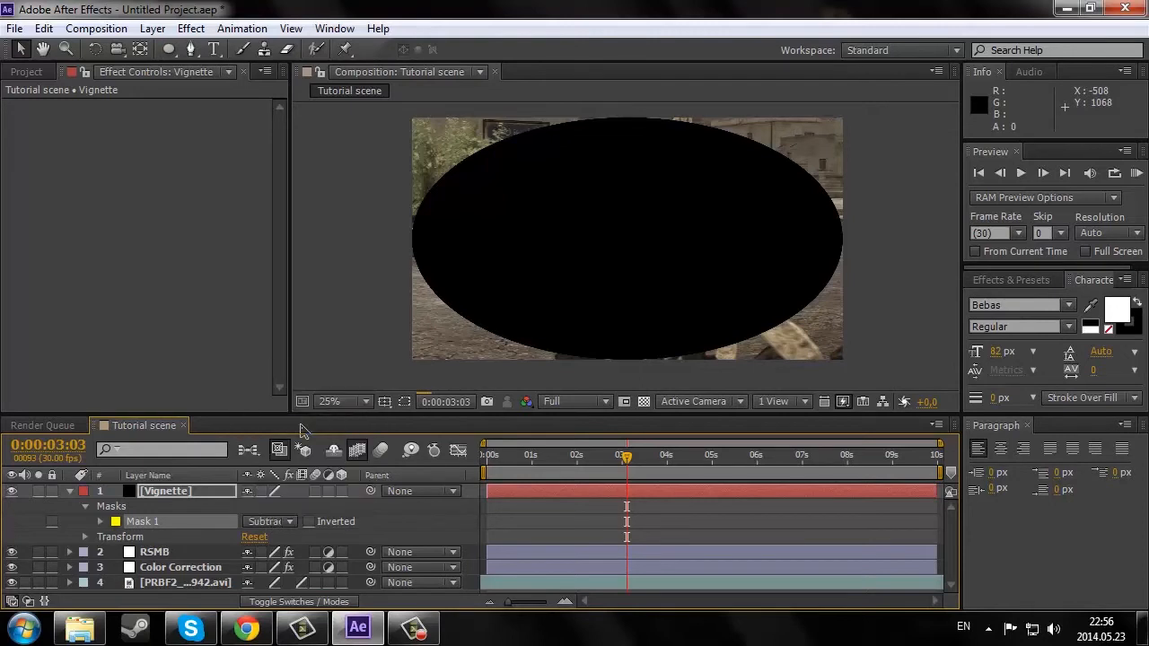
Step: Hide the RSMB layer and toggle the Color Correction layer's visibility off and on
left_click(12, 552)
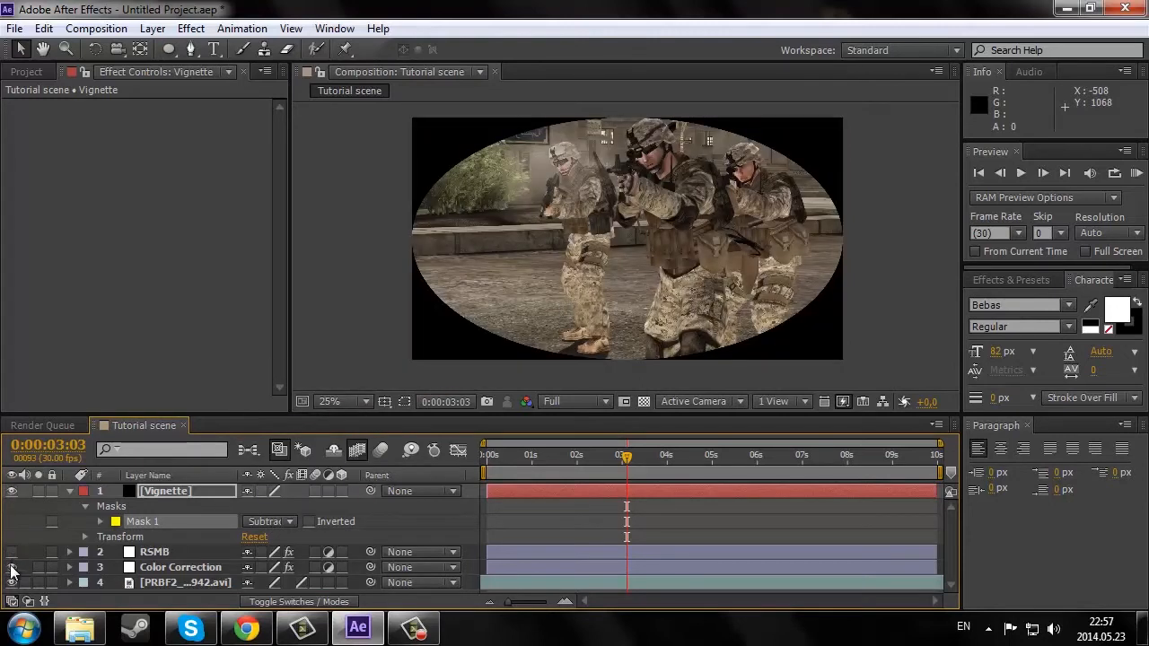
left_click(12, 568)
left_click(12, 569)
Step: Set the Vignette mask's feather to 365 pixels and its expansion to 96 pixels, and collapse the layer's properties
left_click(100, 521)
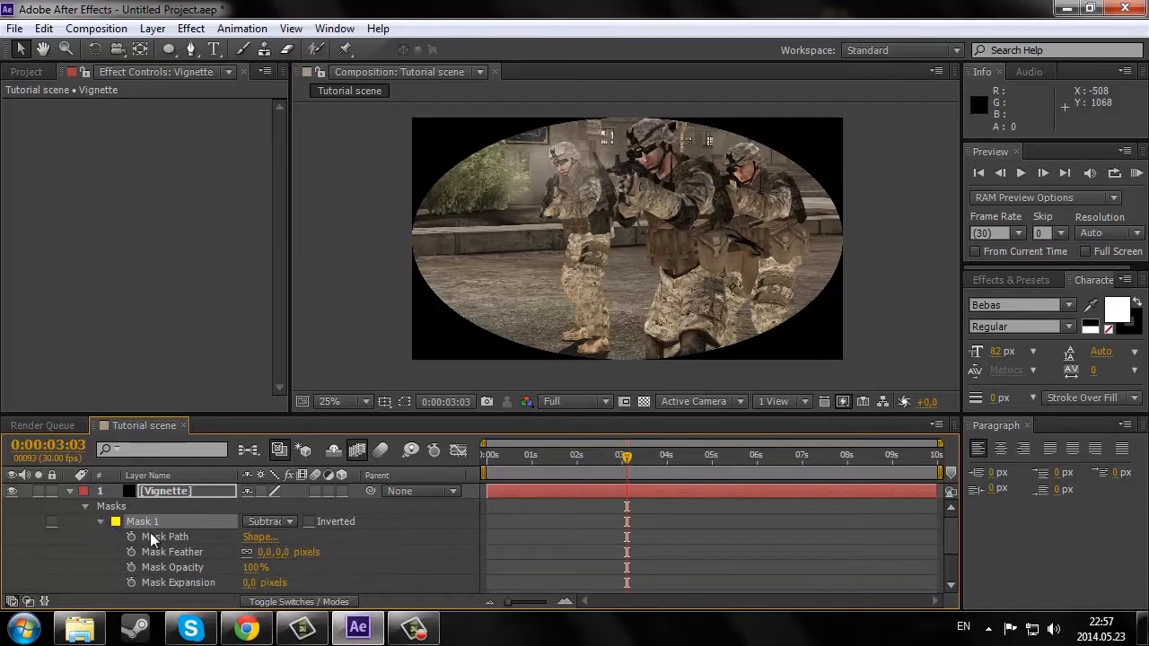
left_click_drag(272, 552, 608, 555)
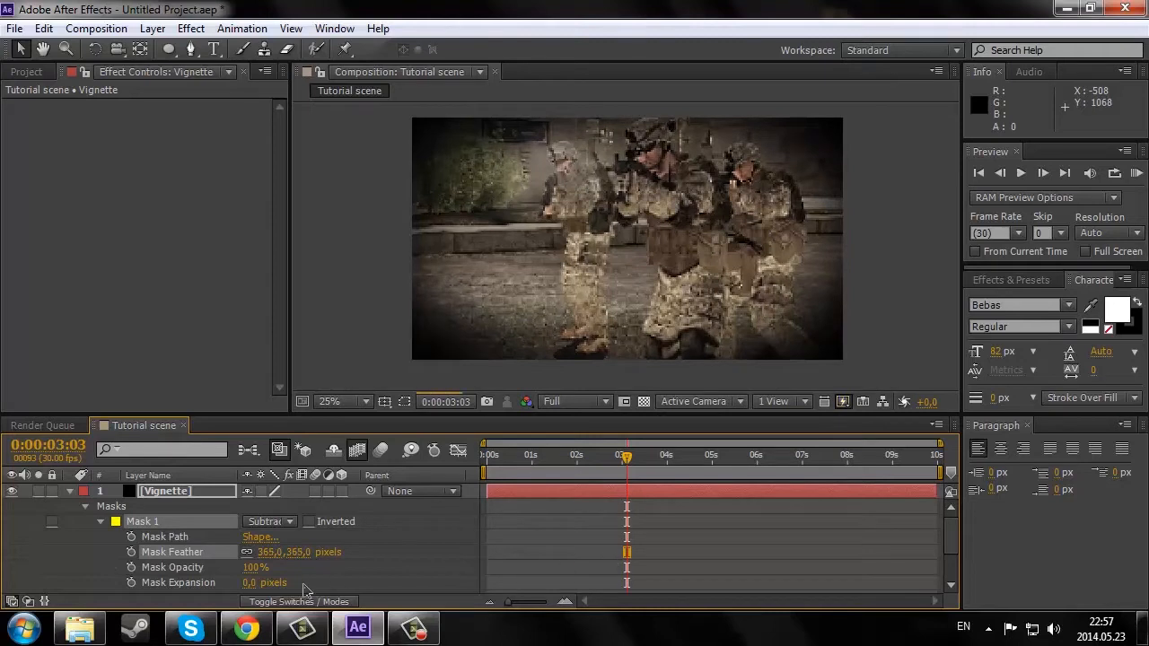
left_click_drag(251, 584, 301, 583)
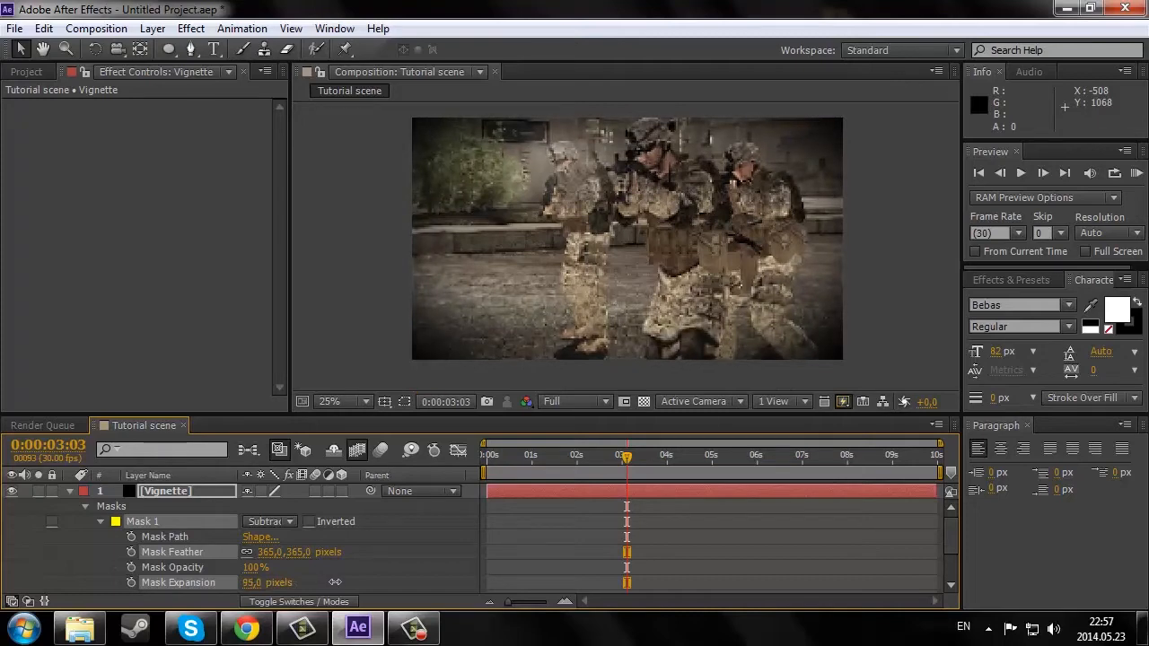
left_click_drag(335, 582, 337, 586)
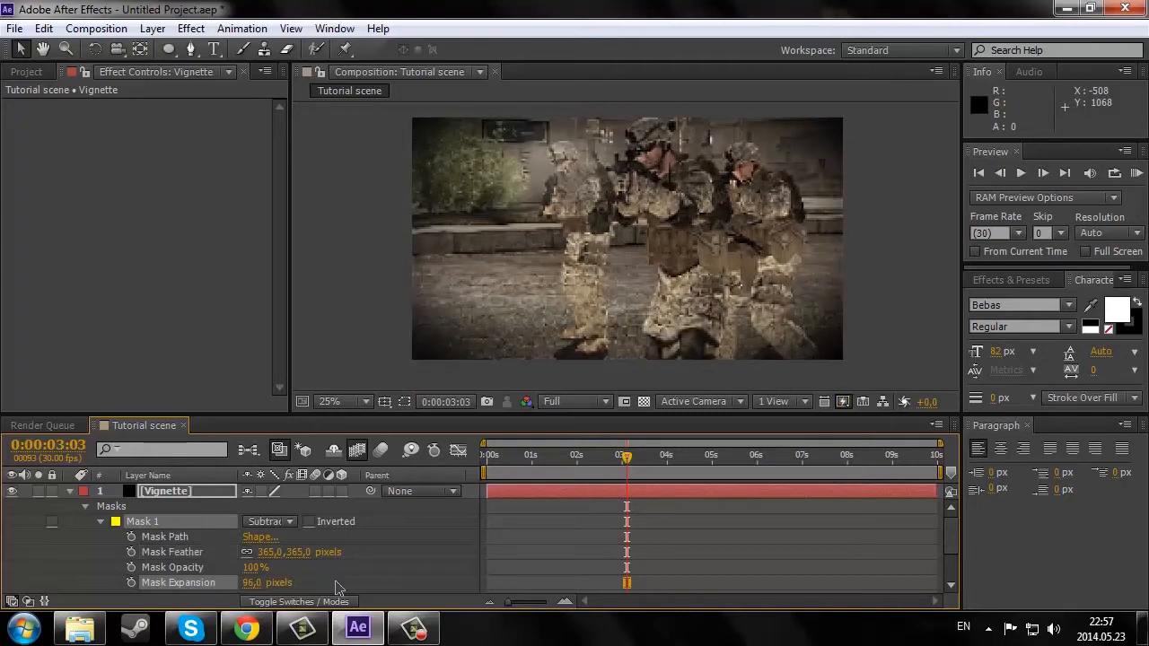
left_click(71, 492)
Step: Change the Vignette layer's blending mode to Overlay
left_click(319, 601)
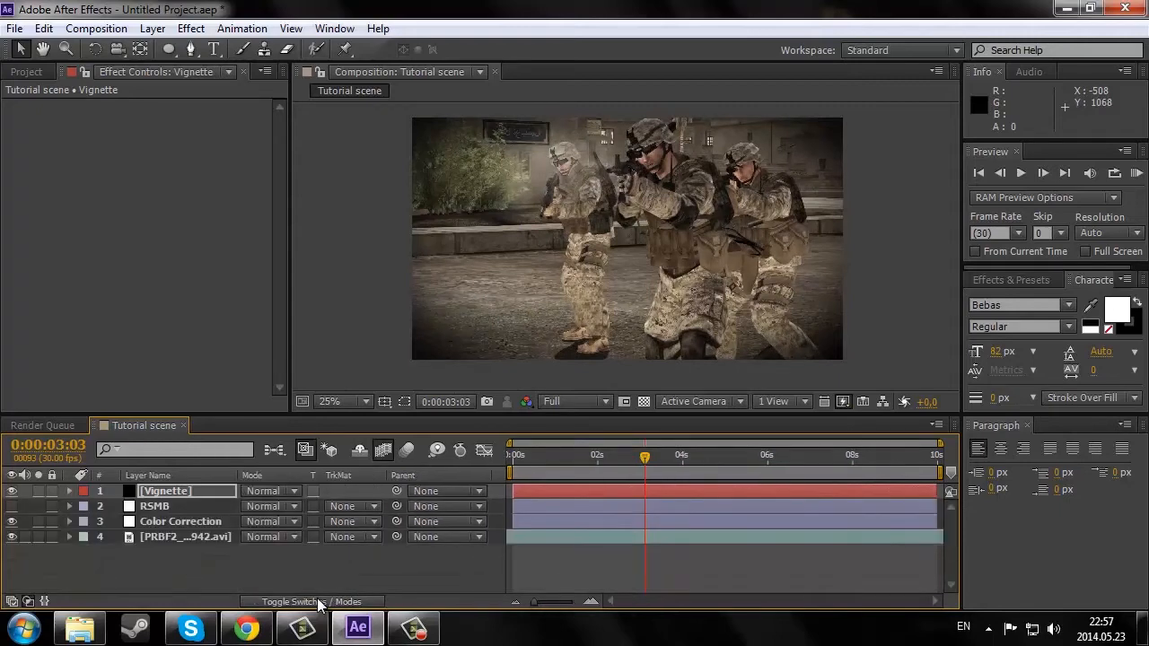
left_click(279, 494)
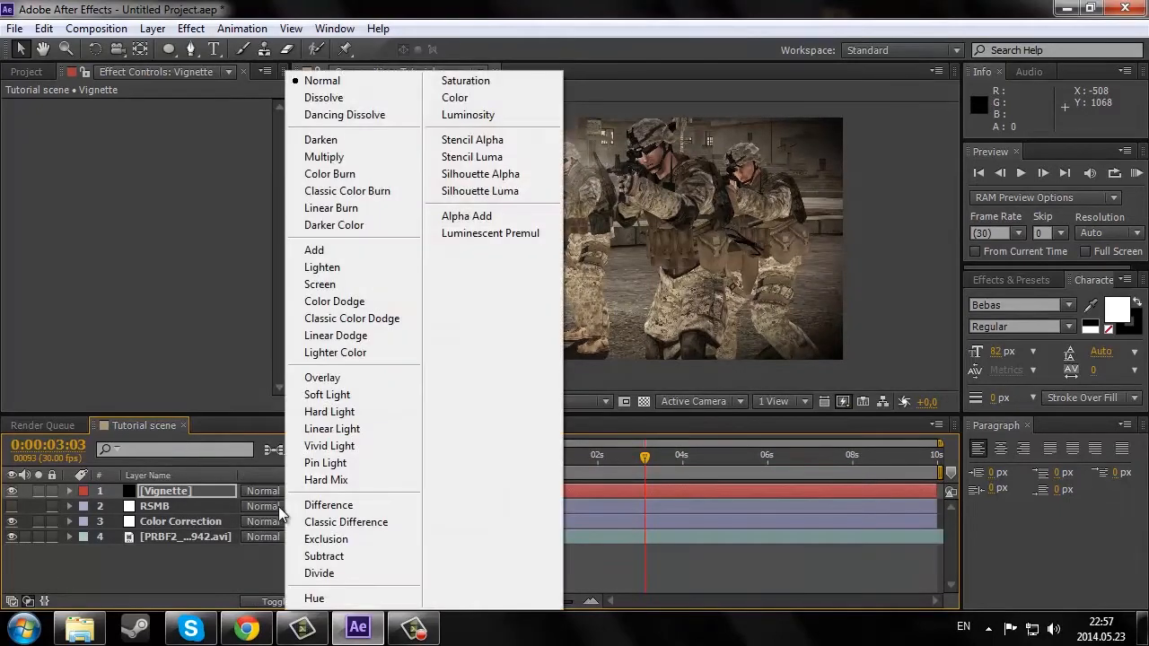
left_click(323, 378)
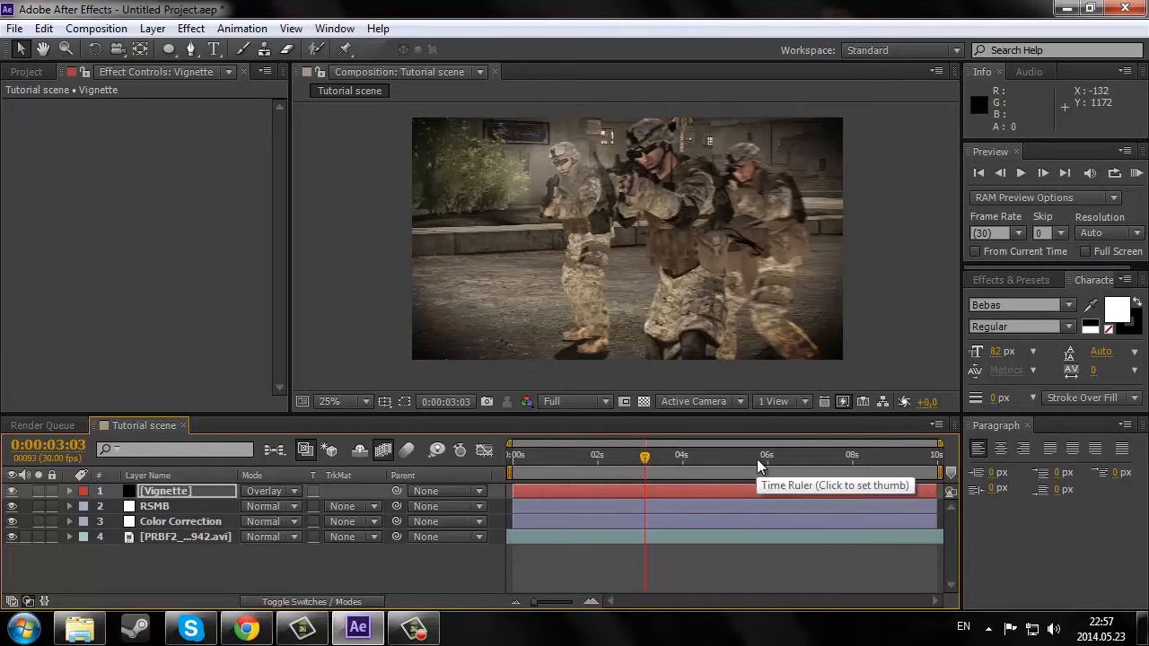
Step: Set the Tutorial scene composition's duration to 0:00:06:00
left_click(52, 73)
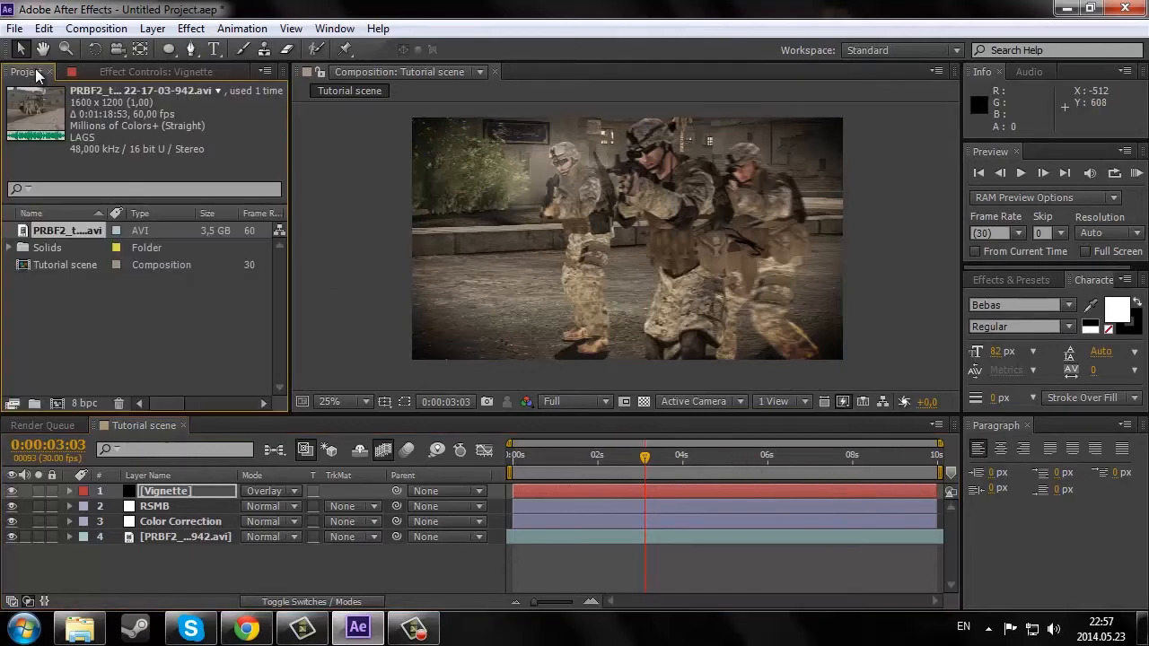
right_click(45, 265)
left_click(90, 277)
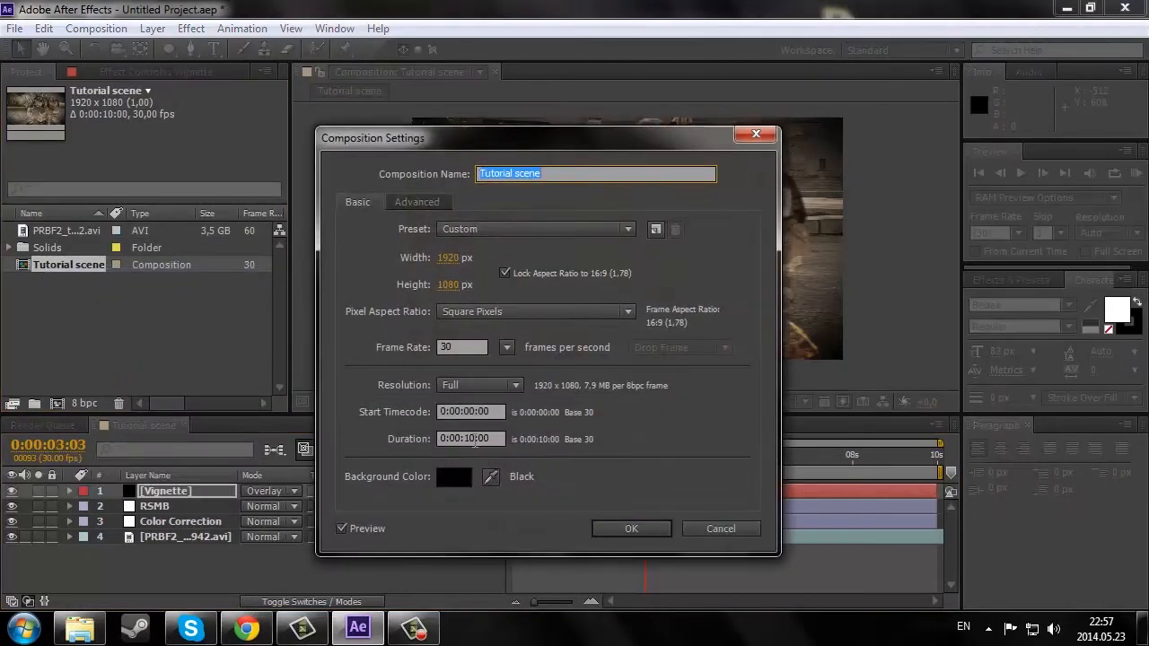
left_click(475, 439)
type("600")
left_click(631, 529)
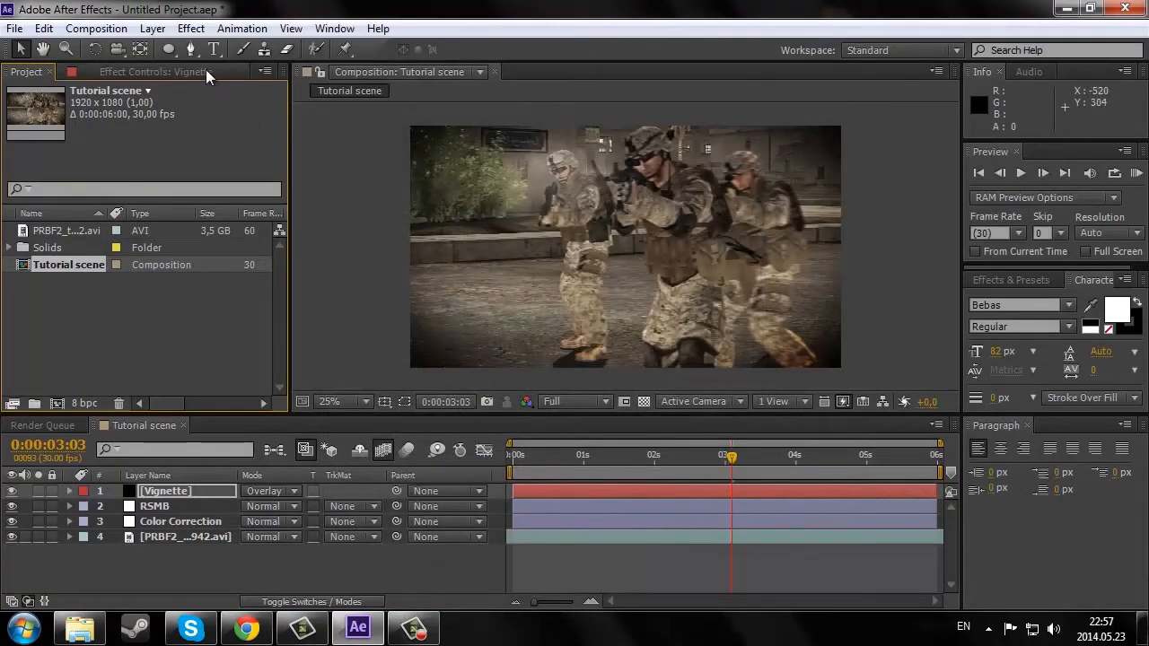
Step: Add the Tutorial scene composition to the render queue and enlarge the queue area
left_click(117, 31)
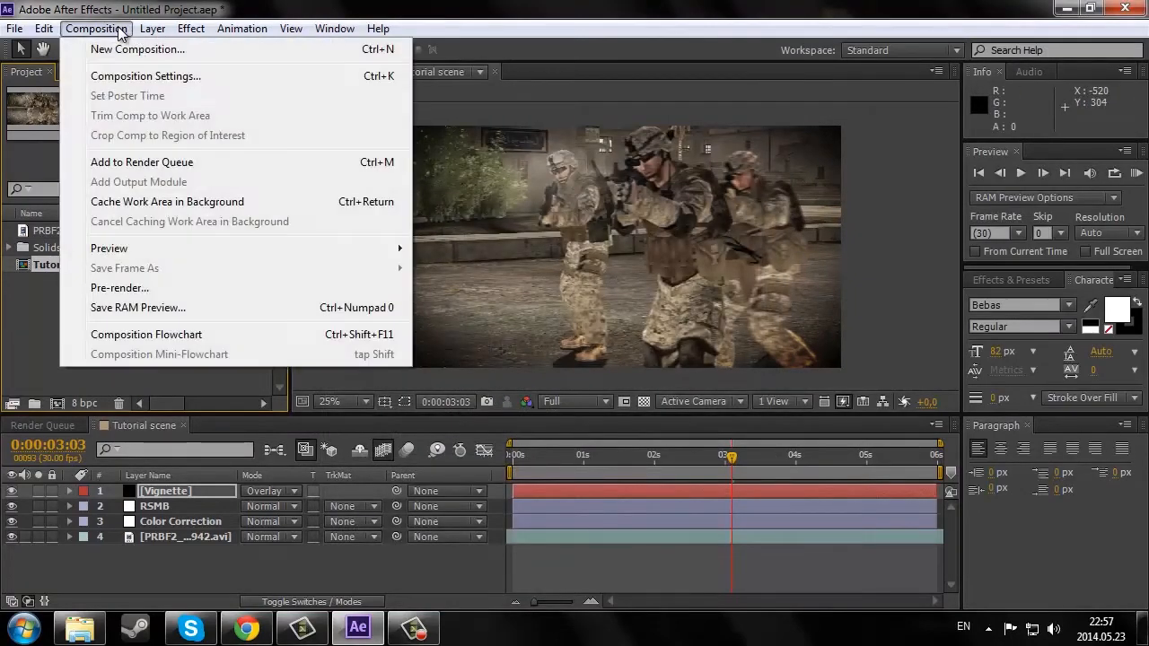
left_click(134, 423)
left_click(96, 28)
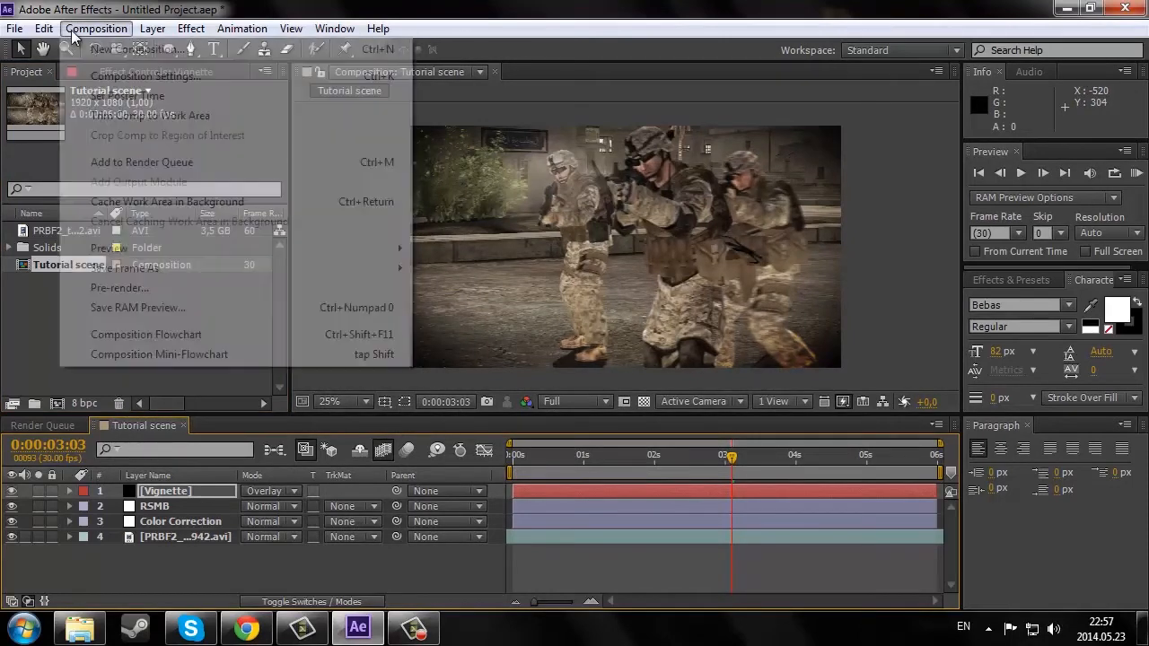
left_click(141, 162)
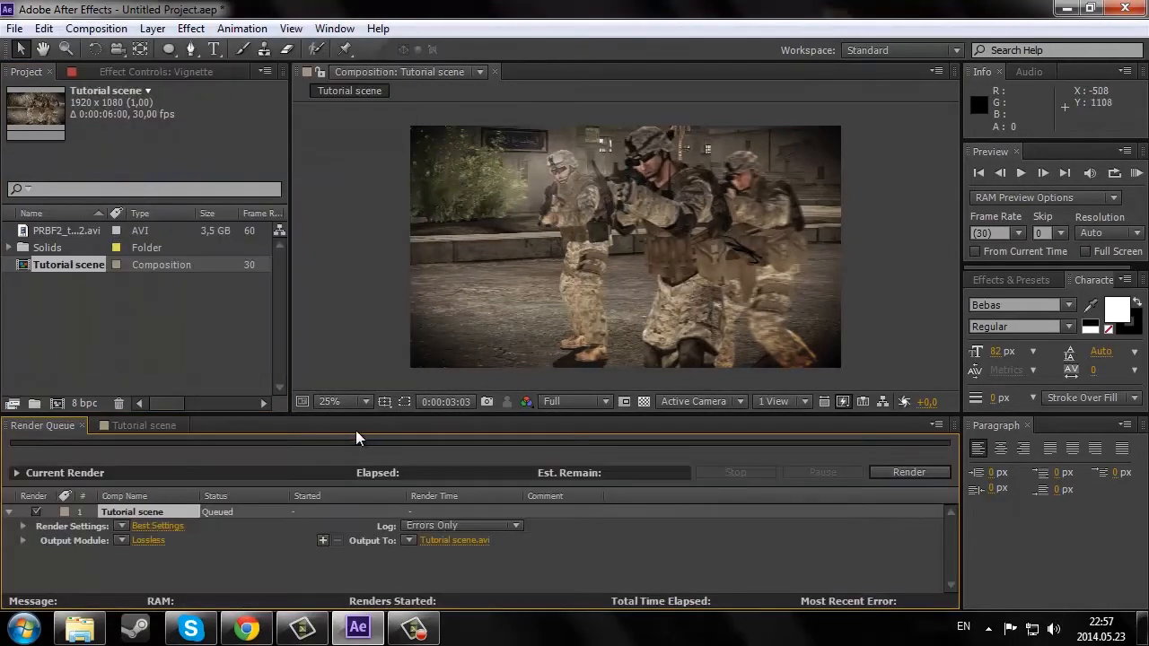
left_click_drag(328, 418, 327, 367)
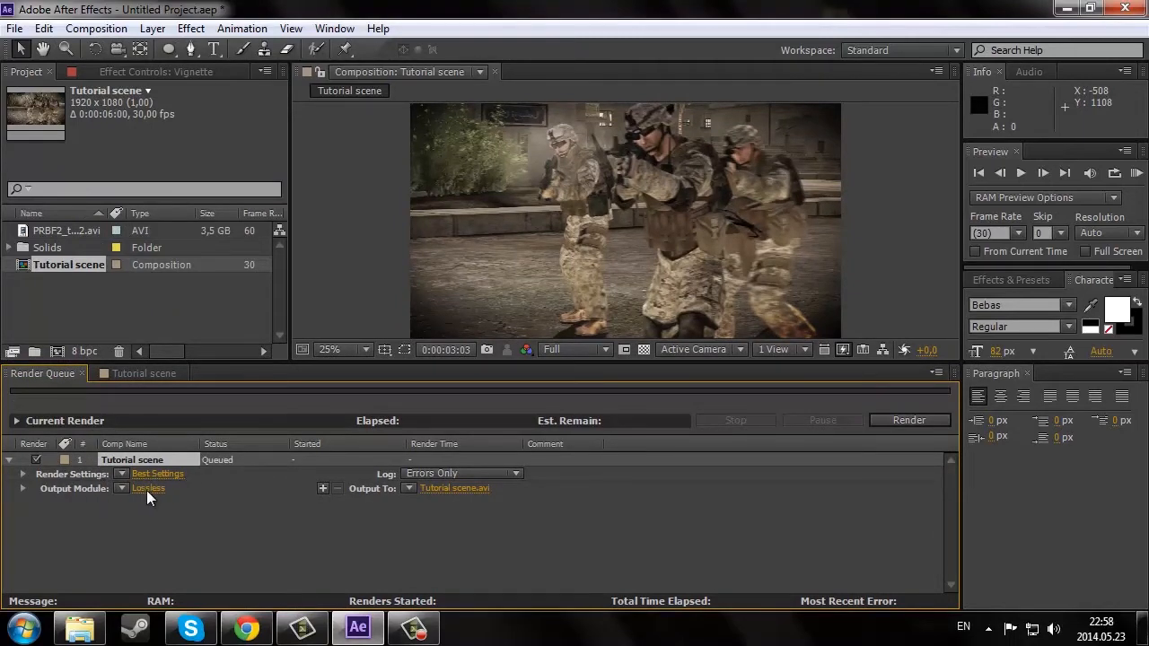
Step: Set the output module's format to H.264 and accept its default video and bitrate options
left_click(147, 490)
left_click(448, 147)
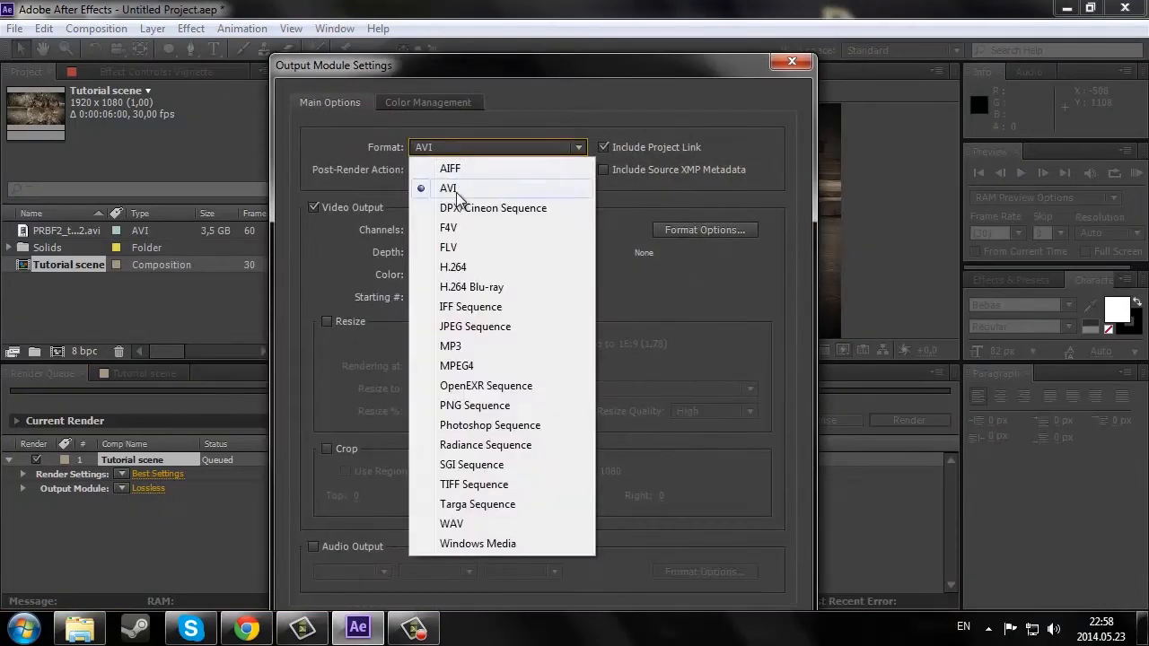
left_click(470, 269)
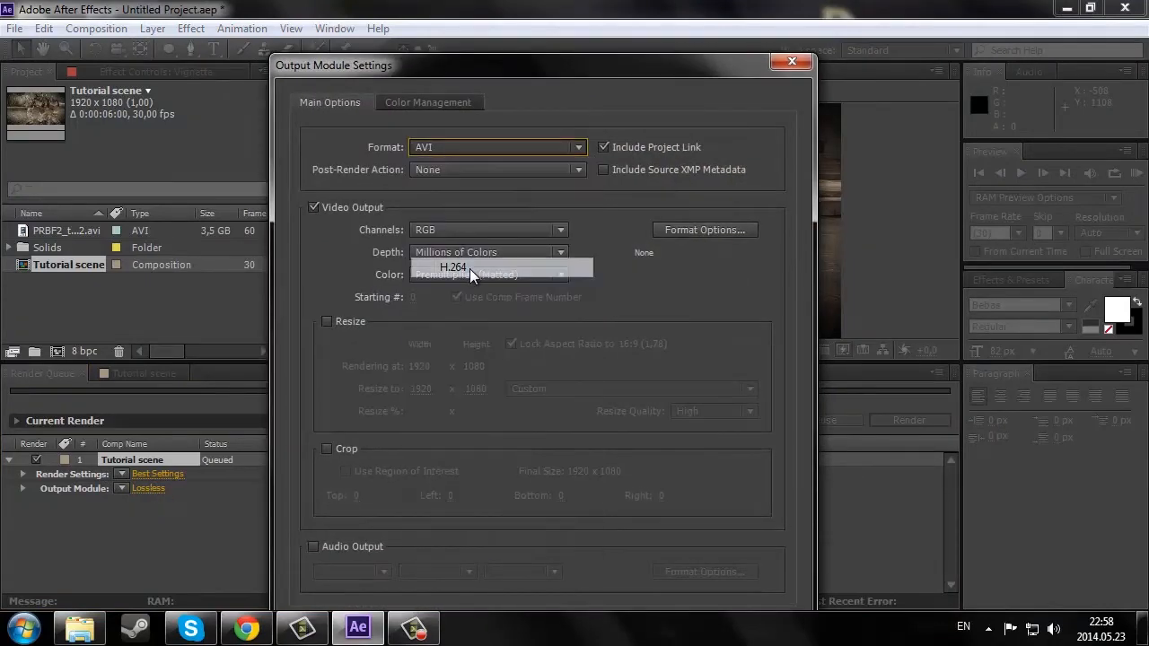
left_click(674, 230)
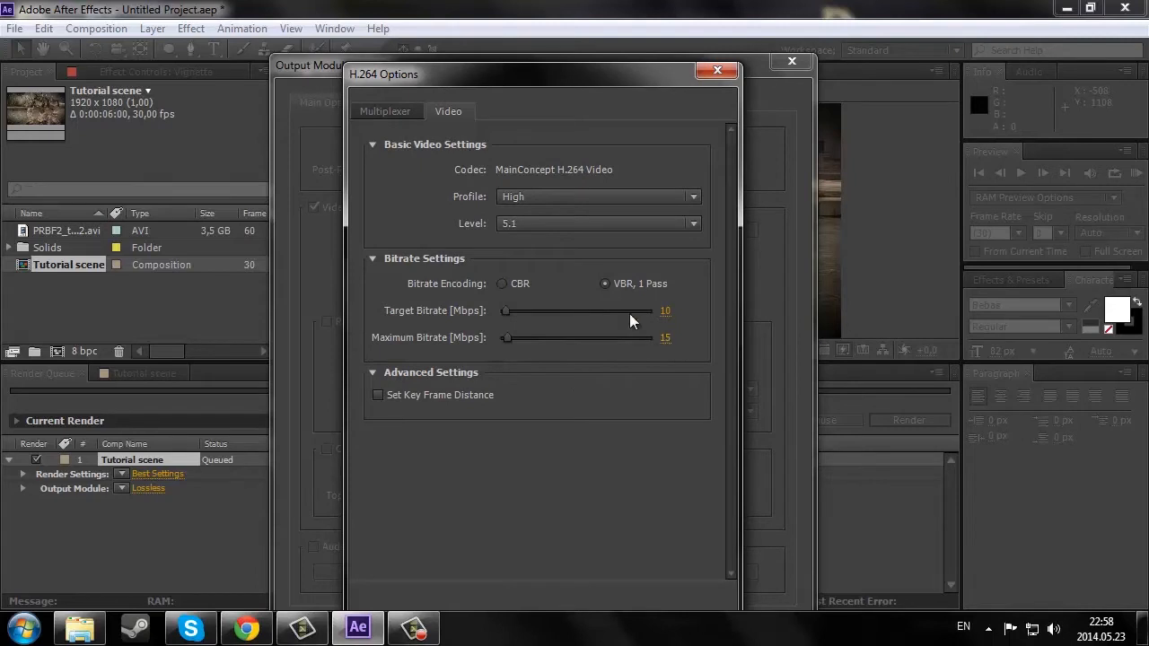
left_click_drag(517, 64, 509, 24)
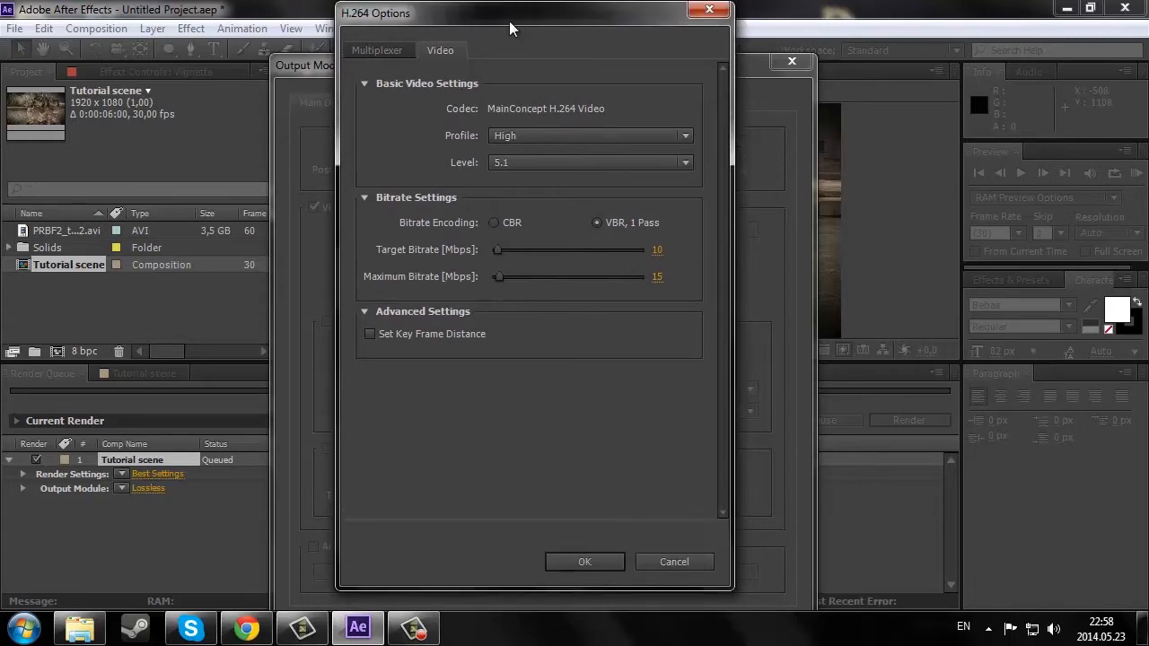
left_click(586, 562)
left_click_drag(532, 65, 532, 24)
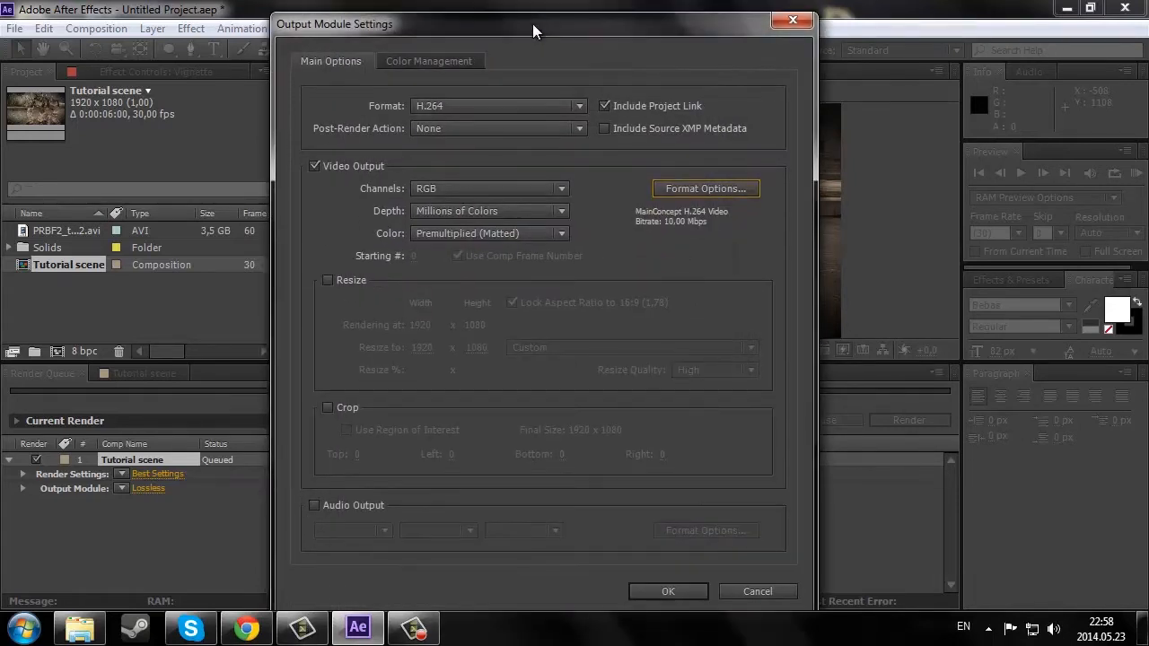
left_click(664, 591)
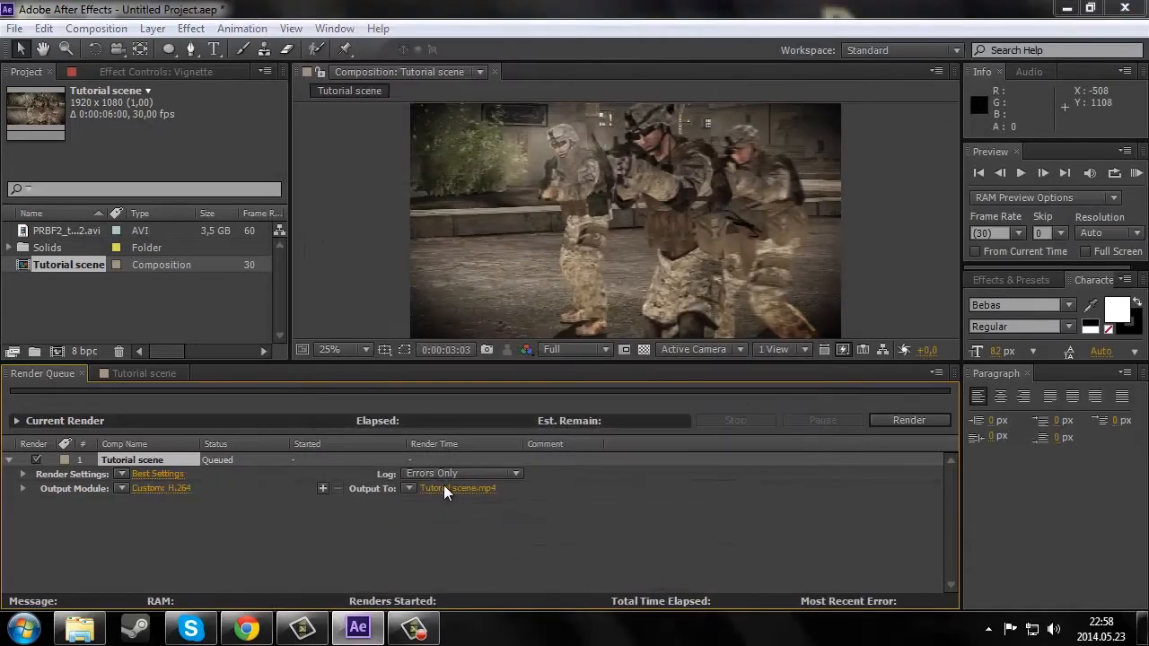
Step: Set the render output to Tutorial scene.mp4 in the DxTory folder and render the queued composition
left_click(444, 488)
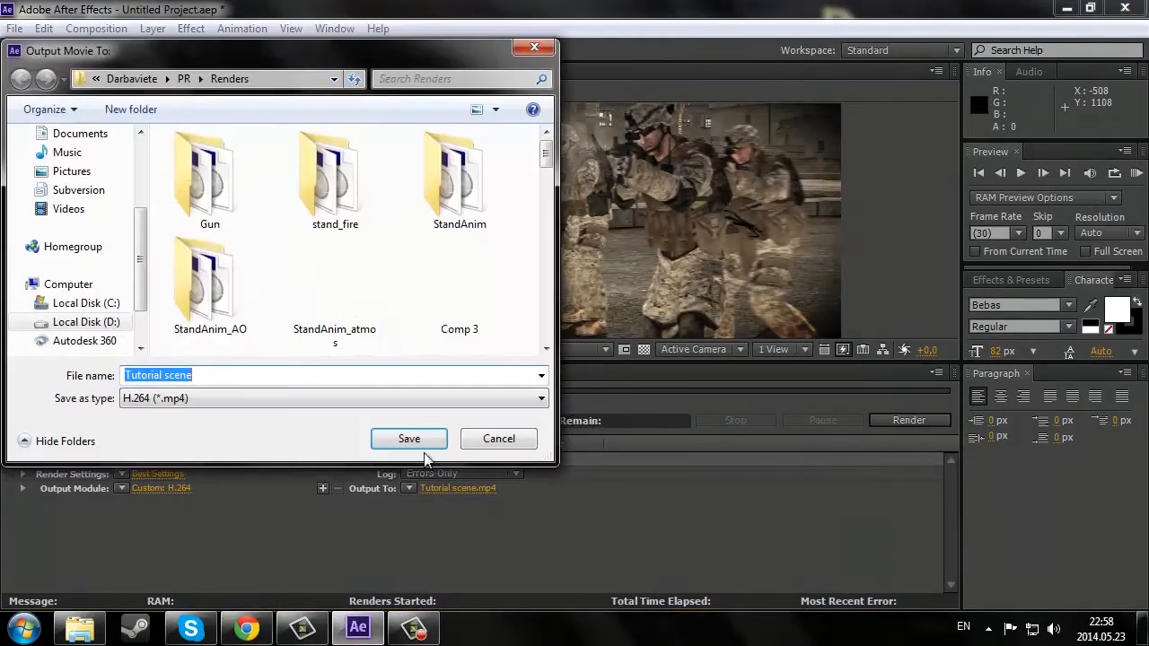
left_click(132, 79)
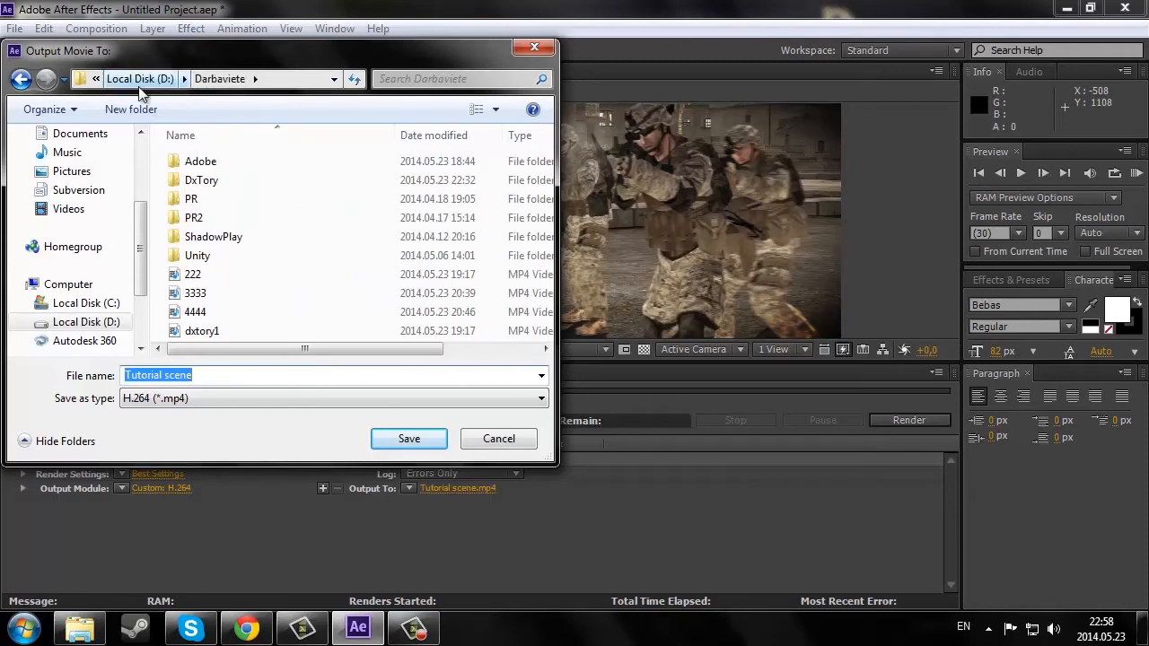
double_click(215, 185)
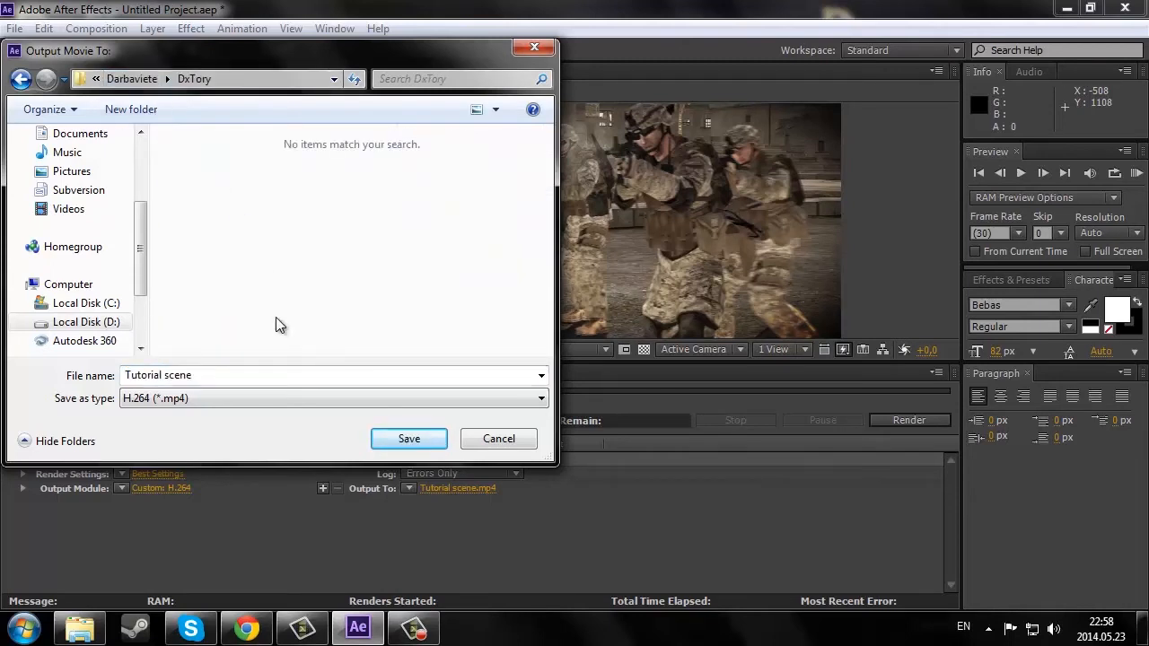
left_click(234, 374)
left_click(407, 439)
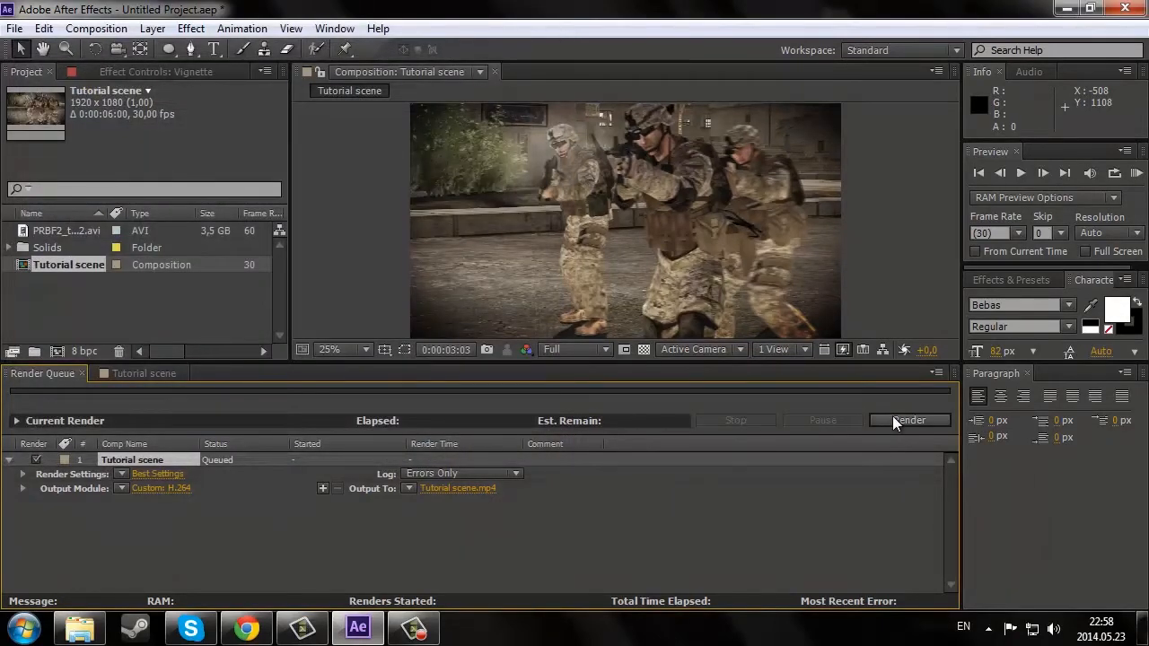
left_click(898, 421)
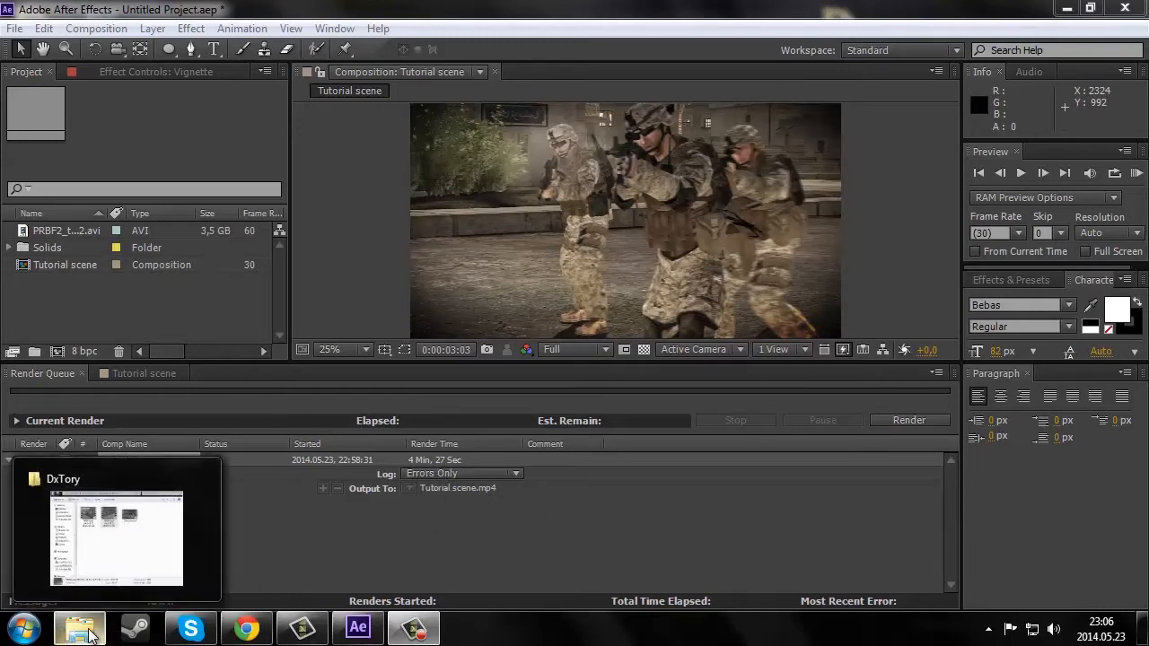
Step: Play the rendered Tutorial scene video full screen from the DxTory folder, then close the player and minimize the folder window
left_click(89, 634)
left_click(697, 201)
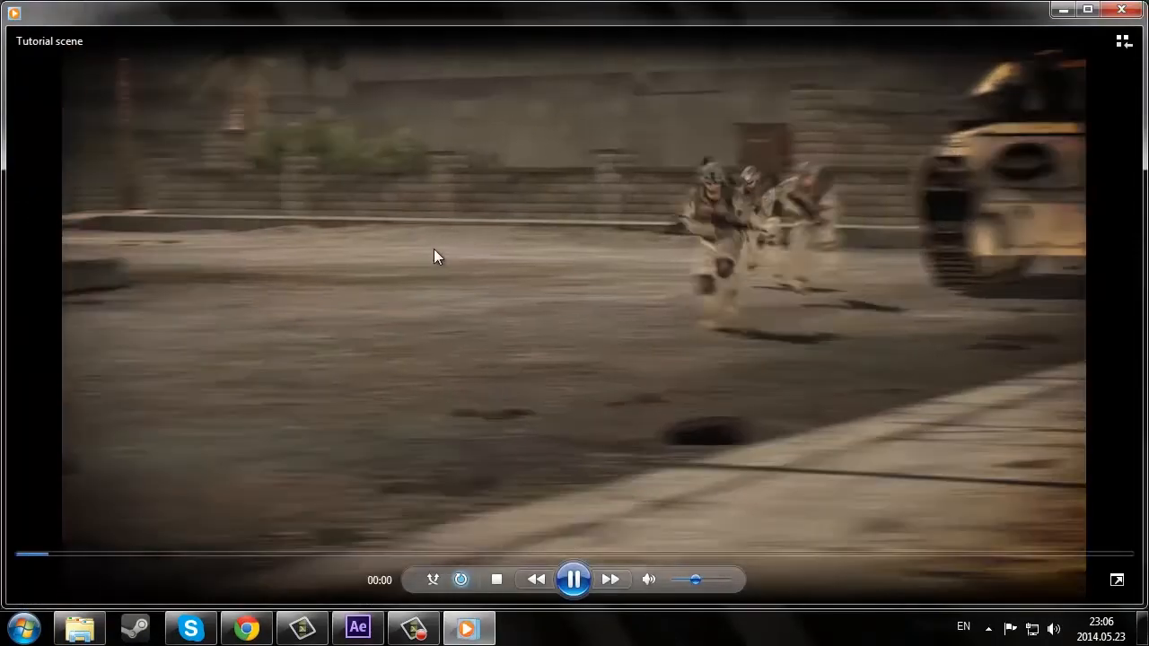
double_click(435, 252)
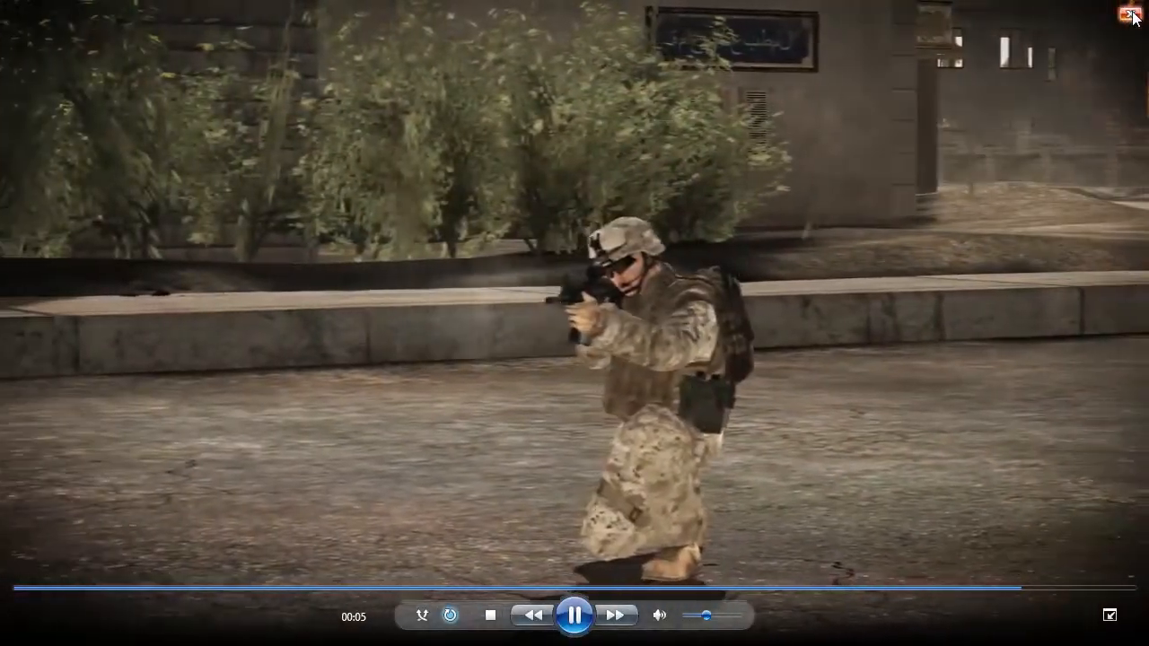
left_click(1129, 14)
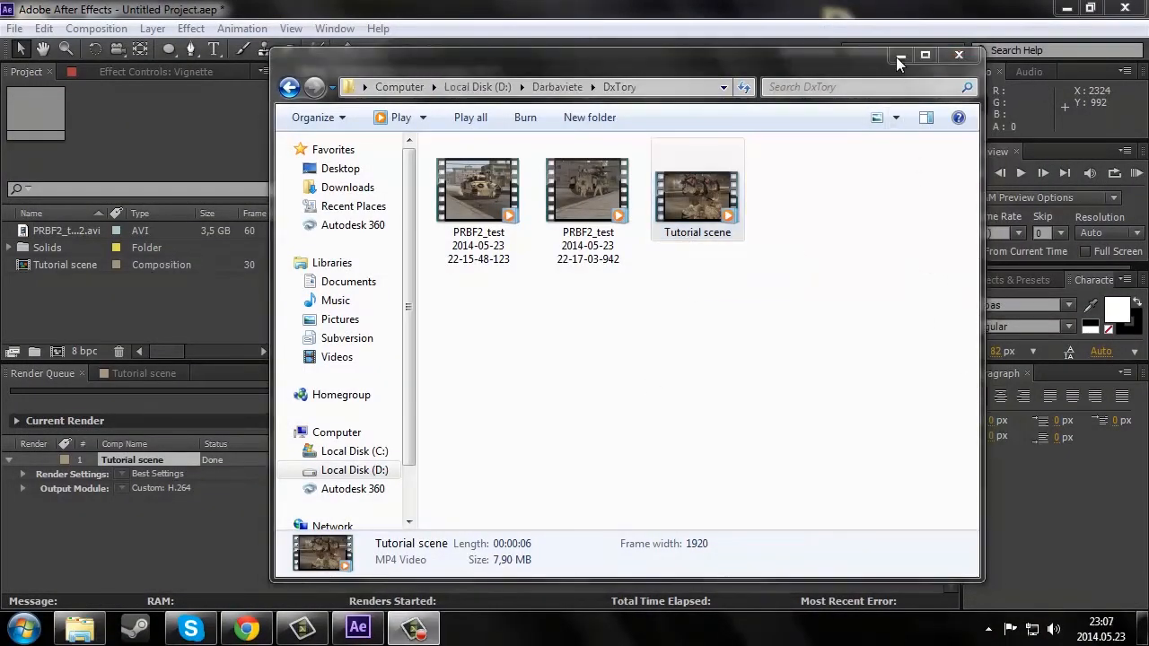
left_click(900, 56)
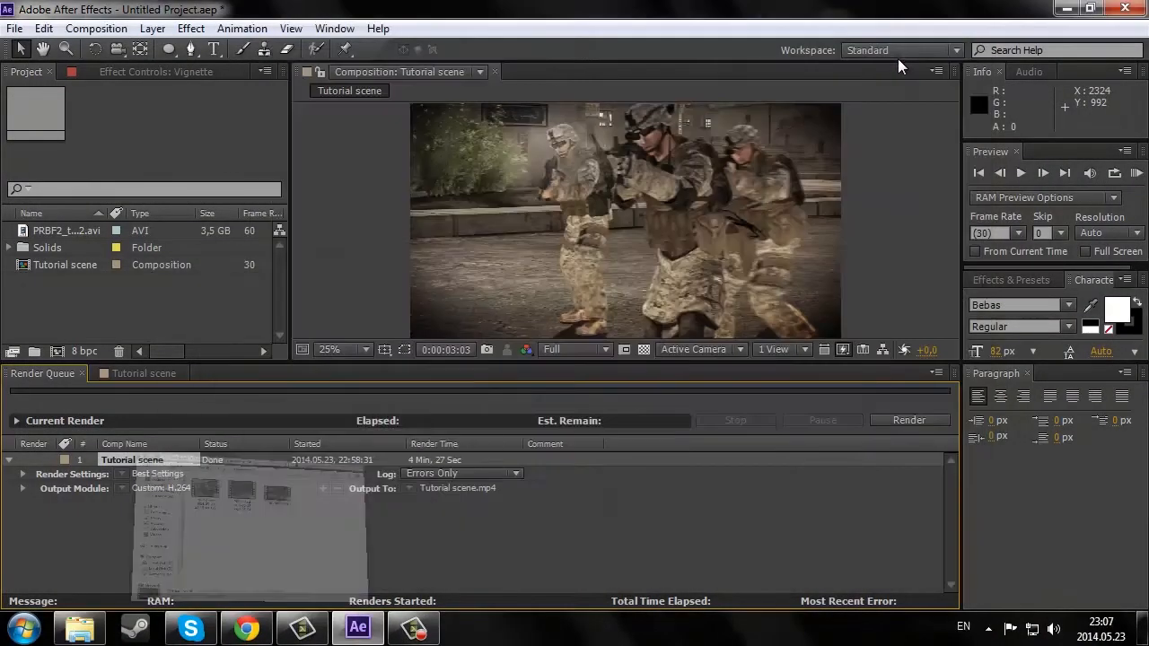
Step: Close After Effects without saving the project and start Adobe Premiere Pro
left_click(1125, 8)
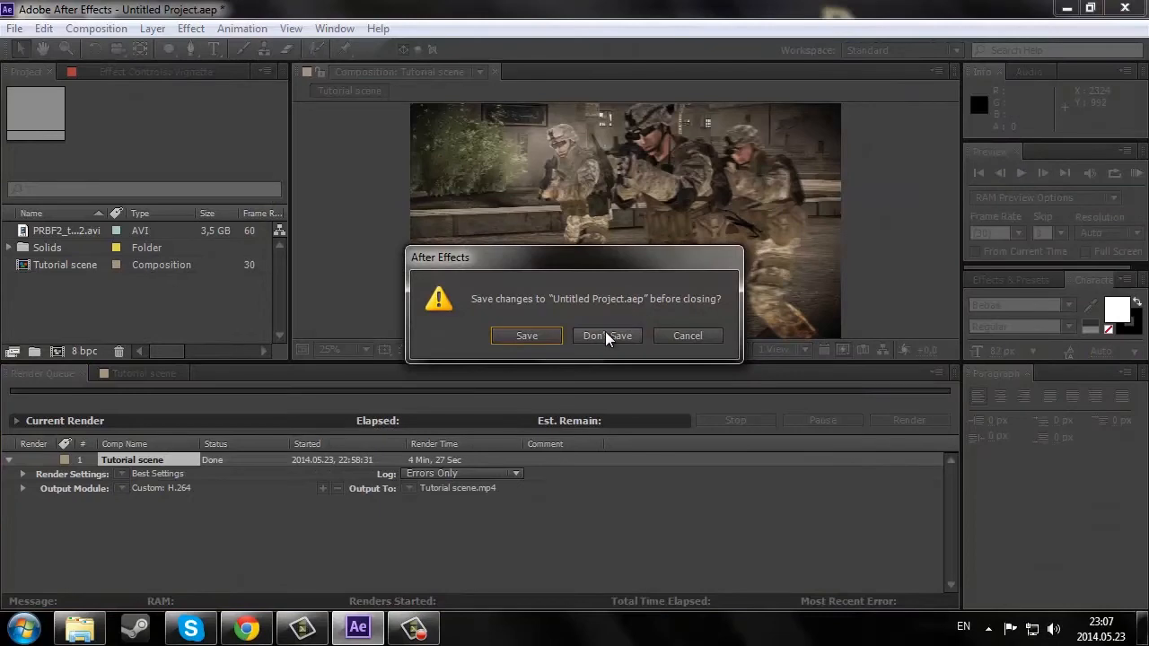
left_click(605, 336)
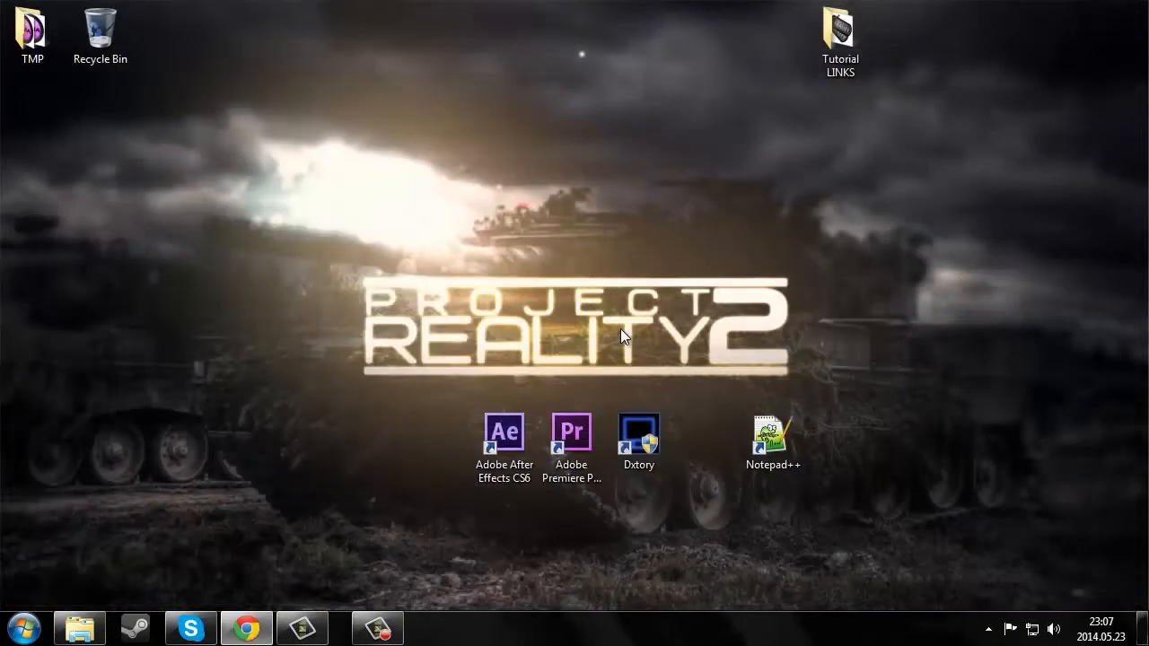
double_click(581, 417)
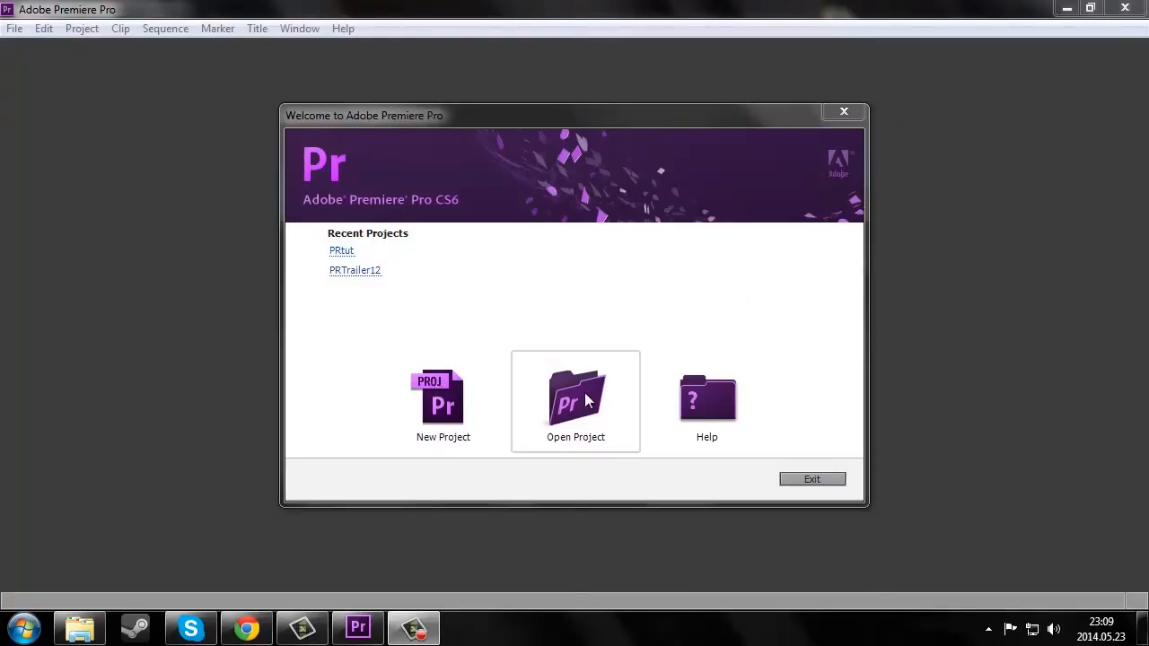
Step: Create a new Premiere Pro project named Tutorial in the default location
left_click(440, 387)
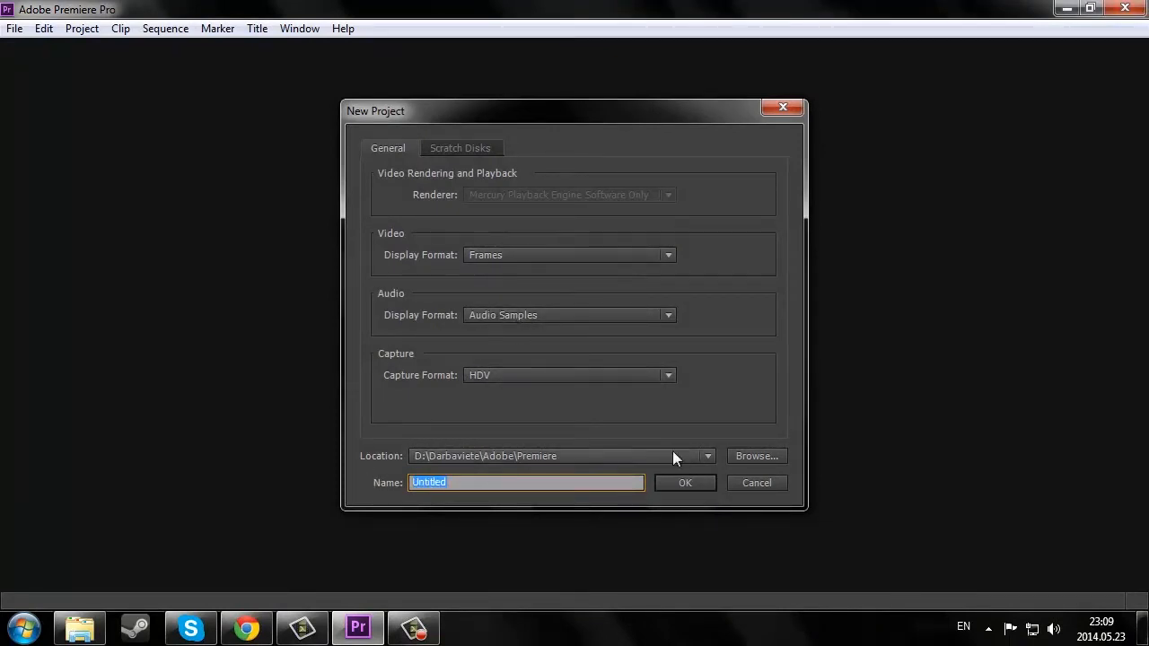
type("Tutorial")
left_click(687, 483)
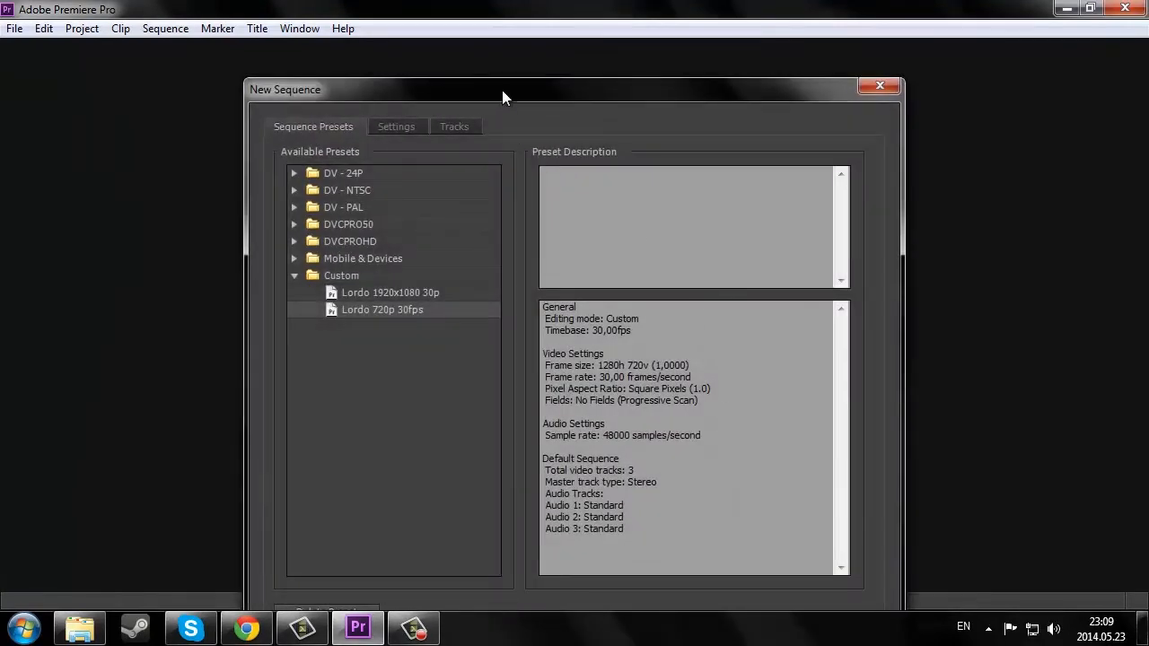
Step: Create a sequence from the custom 1920x1080 30p preset, checking its frame size and timebase settings
left_click_drag(502, 90, 521, 28)
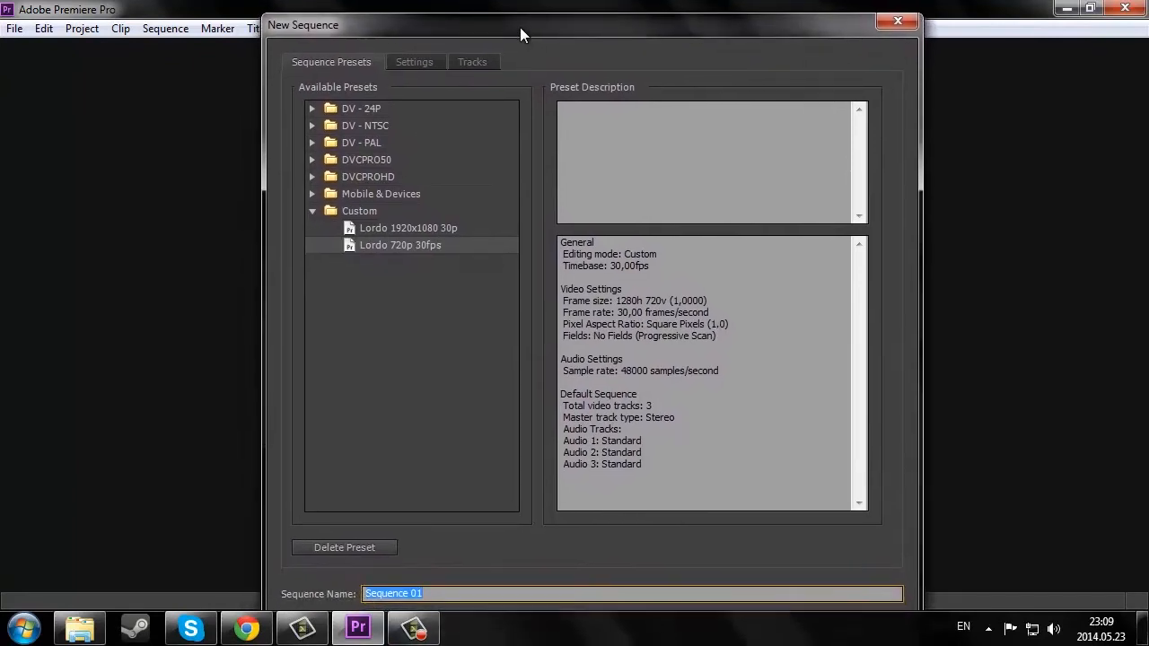
left_click(431, 56)
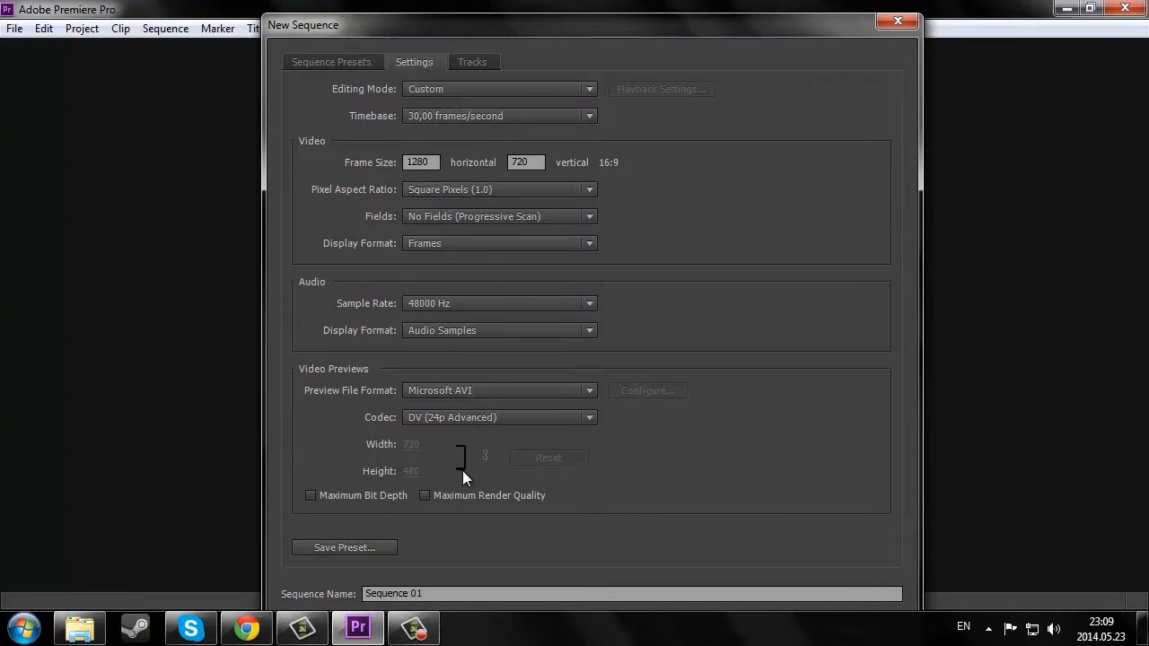
left_click(345, 61)
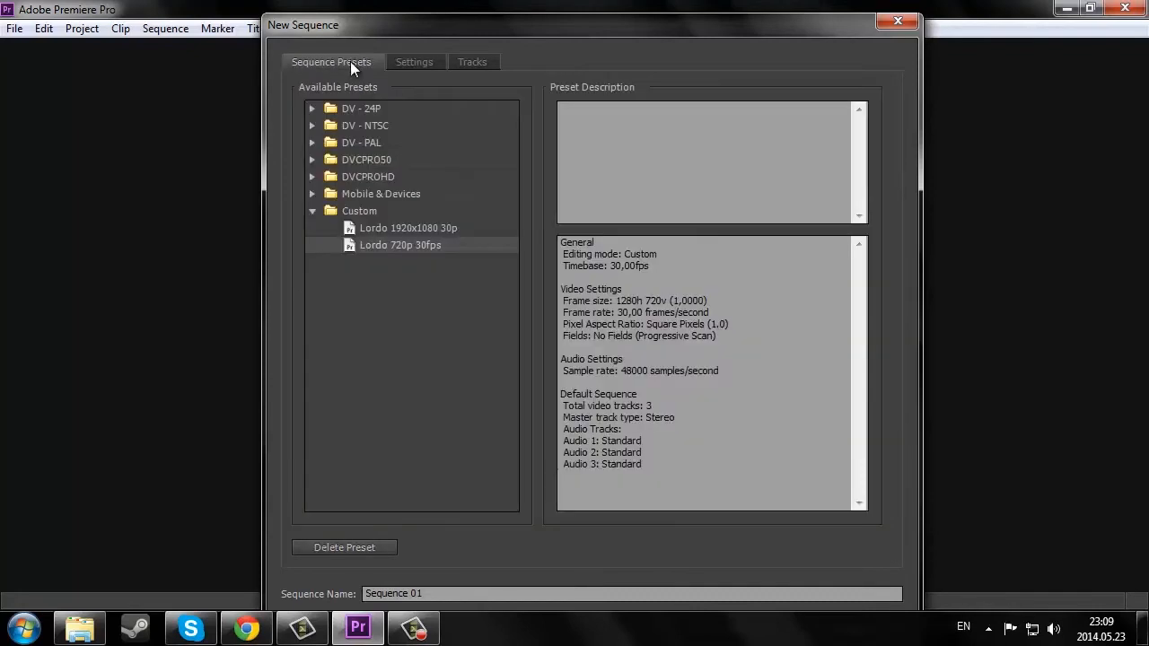
left_click(422, 229)
left_click(415, 62)
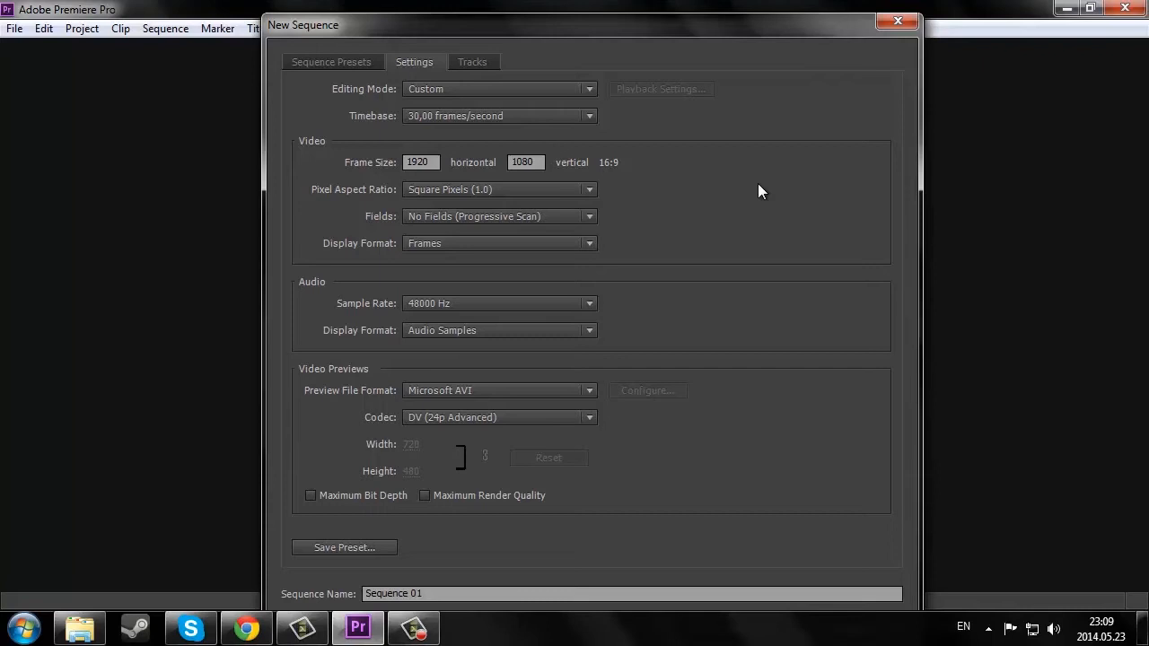
left_click_drag(788, 24, 786, 7)
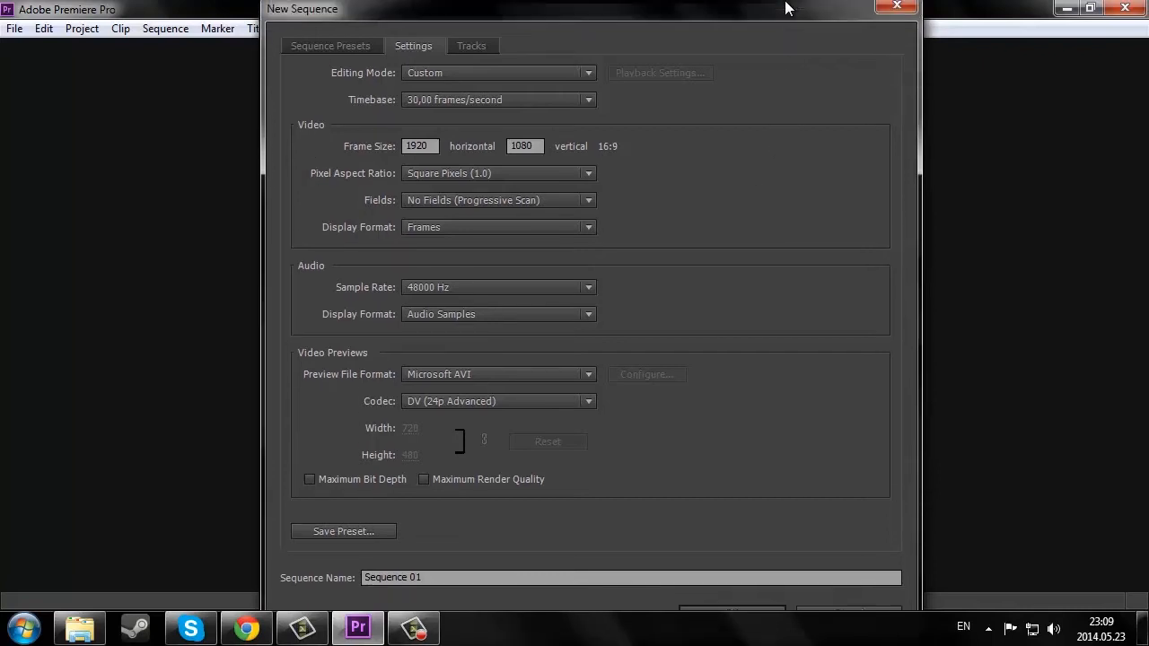
left_click(730, 614)
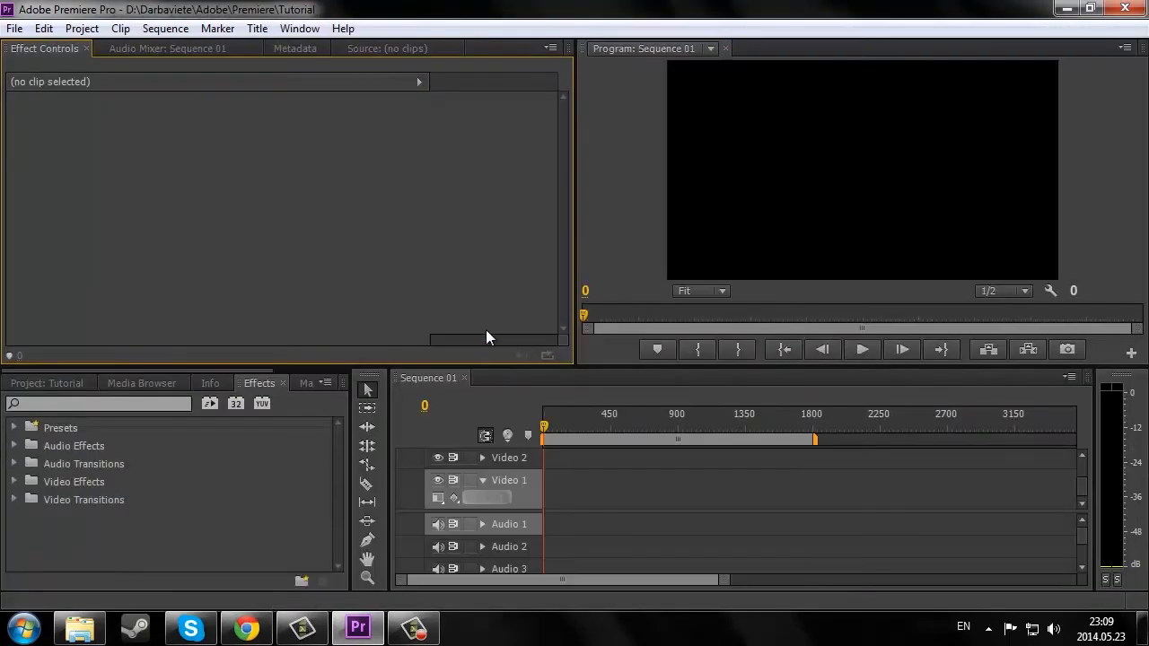
Step: Place the rendered Tutorial scene video from the DxTory folder at the start of track Video 1 and play the sequence
left_click(68, 631)
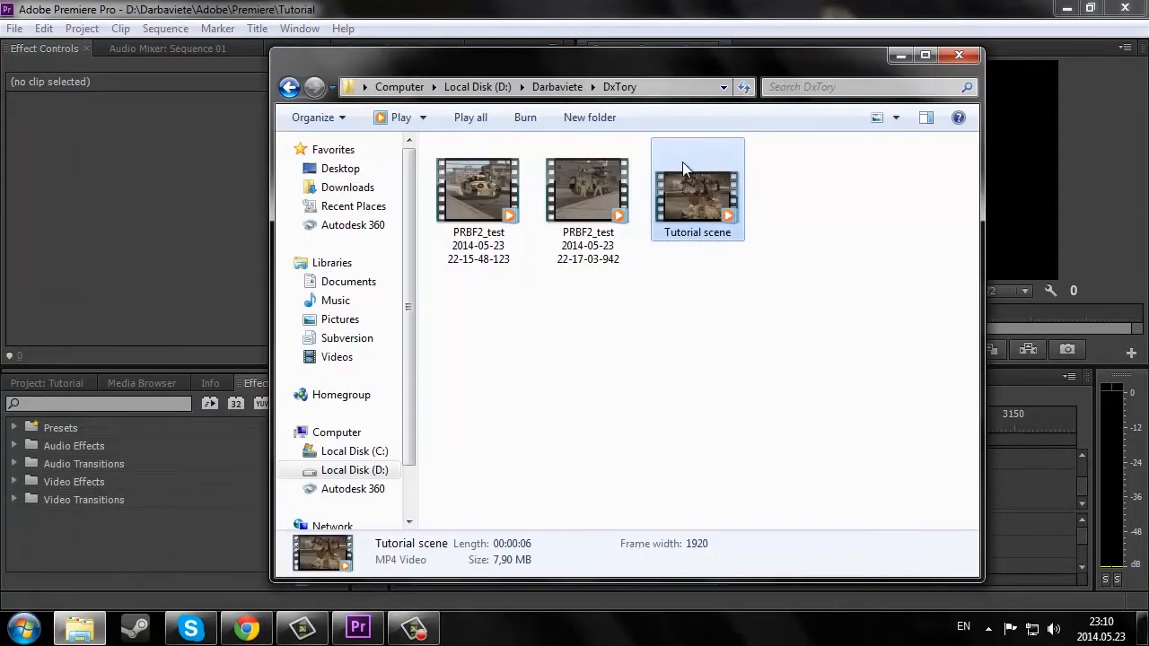
left_click_drag(683, 162, 583, 481)
left_click(1048, 512)
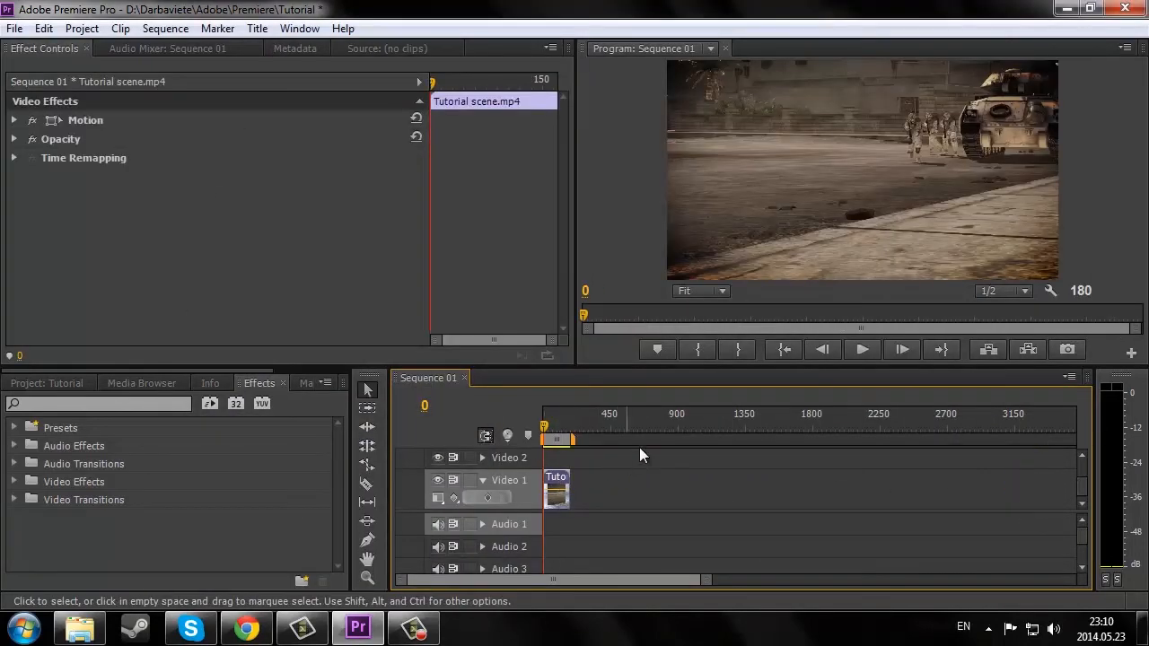
left_click(869, 348)
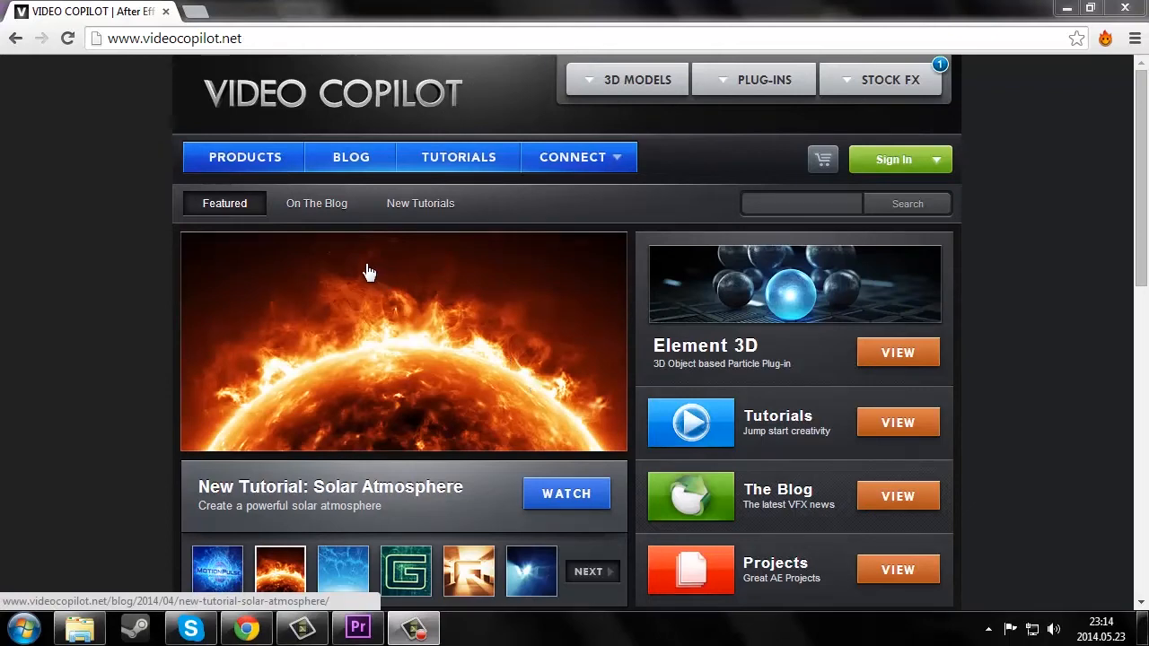
Step: Open the Products page of the Video Copilot website and look over the MotionPulse BlackBox sound effects offer
left_click(275, 168)
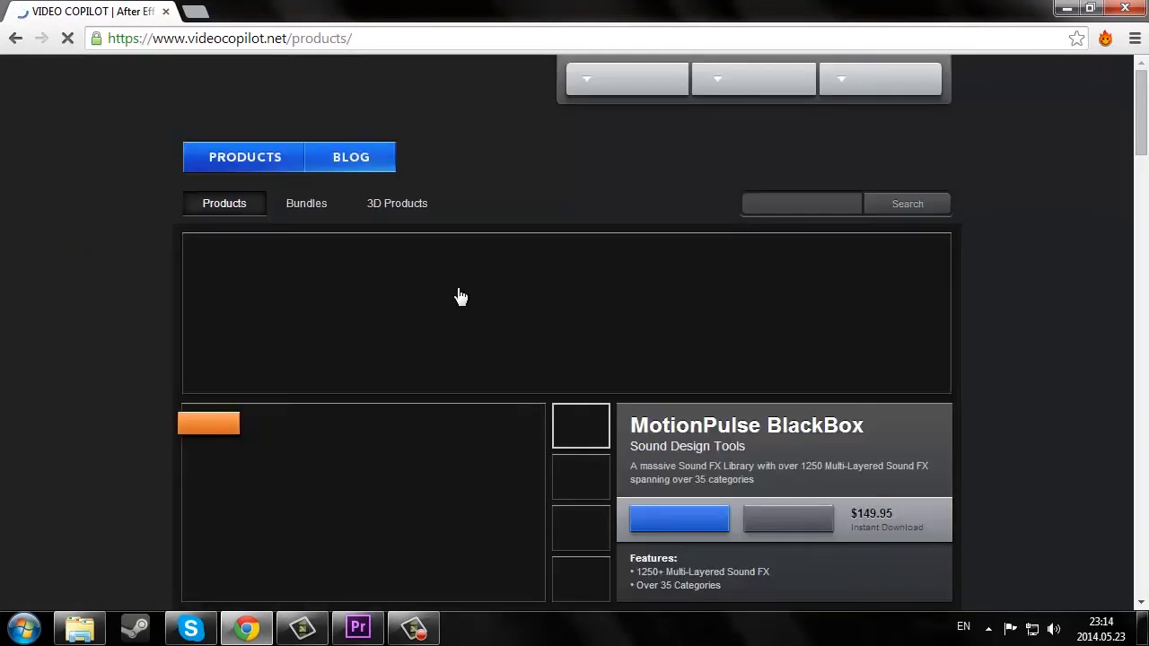
scroll(473, 326, "down", 2)
scroll(476, 341, "up", 1)
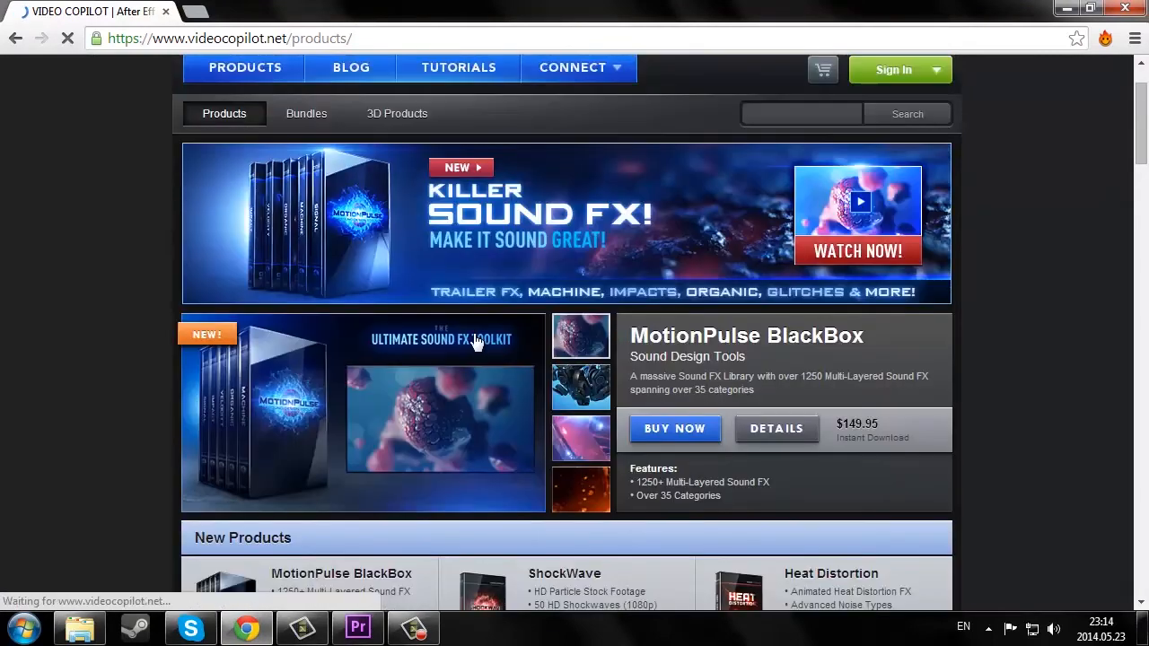
Step: Switch back to Premiere Pro and listen to the Bass_Drop and Sub_Sonic_05 sound clips on track Audio 1
left_click(359, 629)
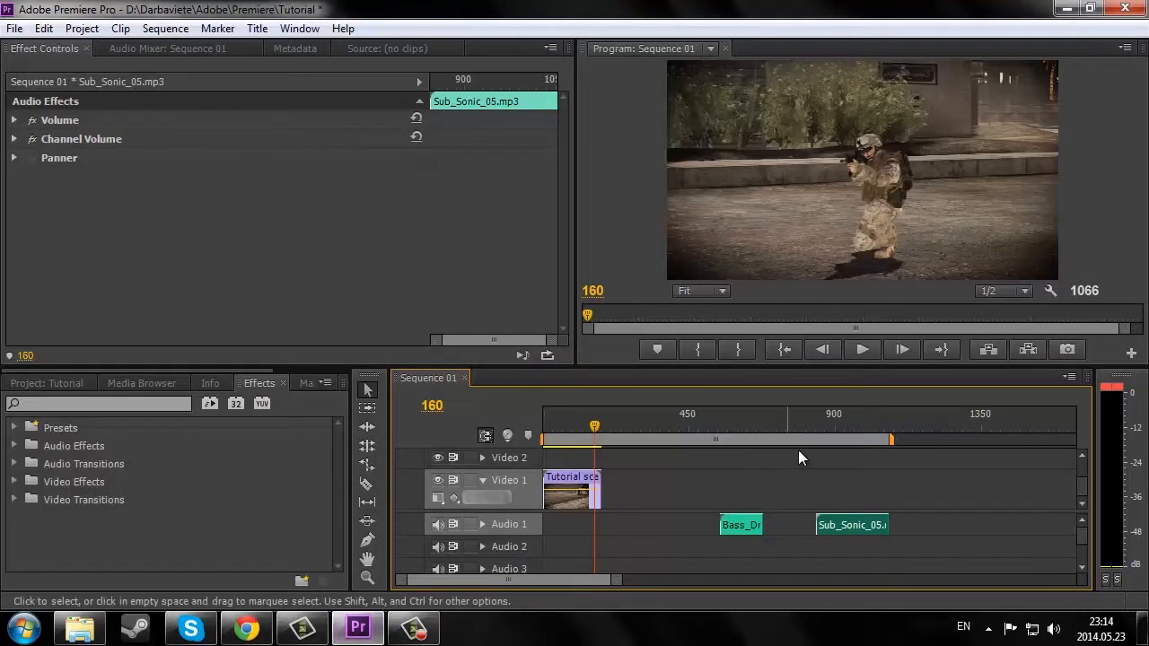
left_click(710, 429)
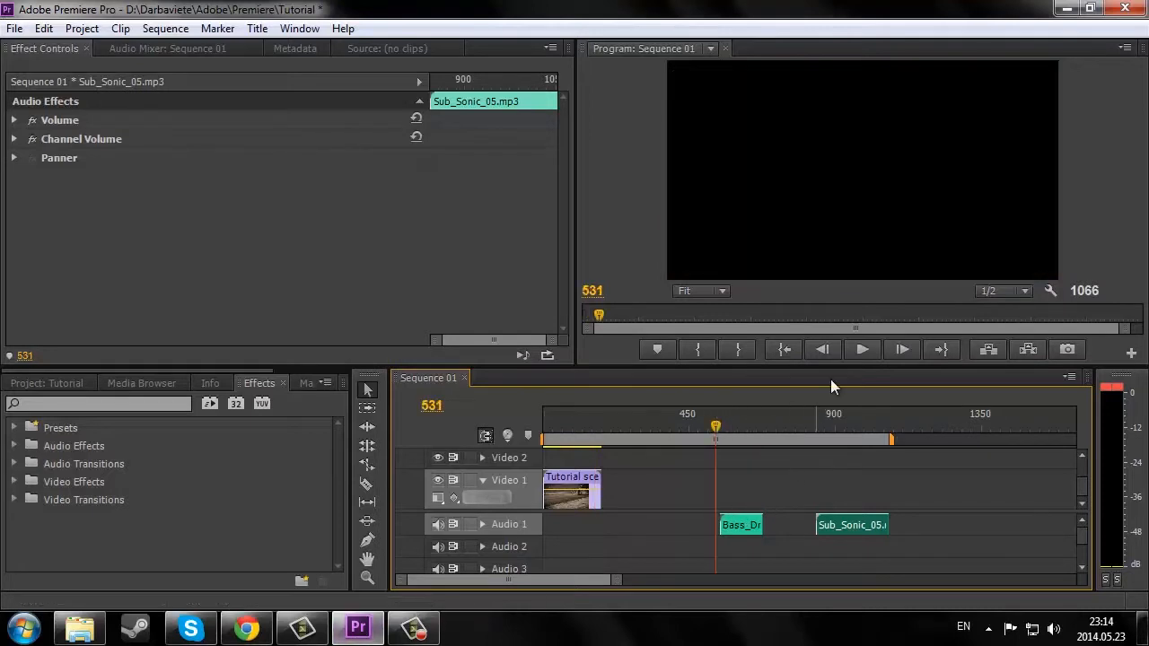
left_click(862, 350)
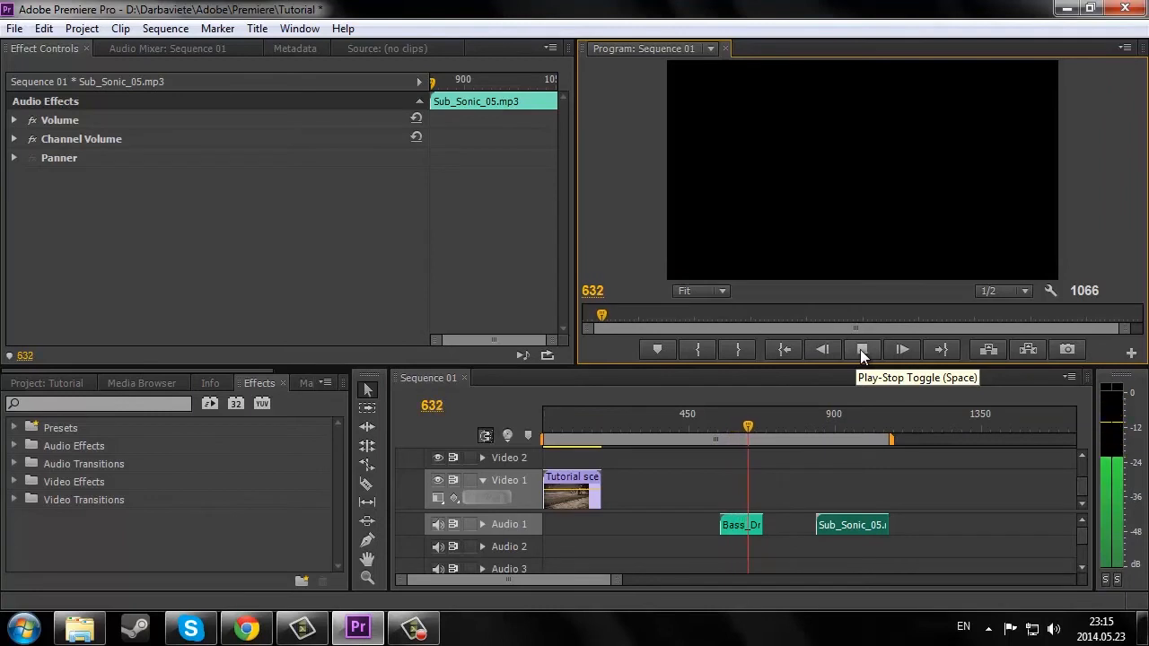
left_click(815, 426)
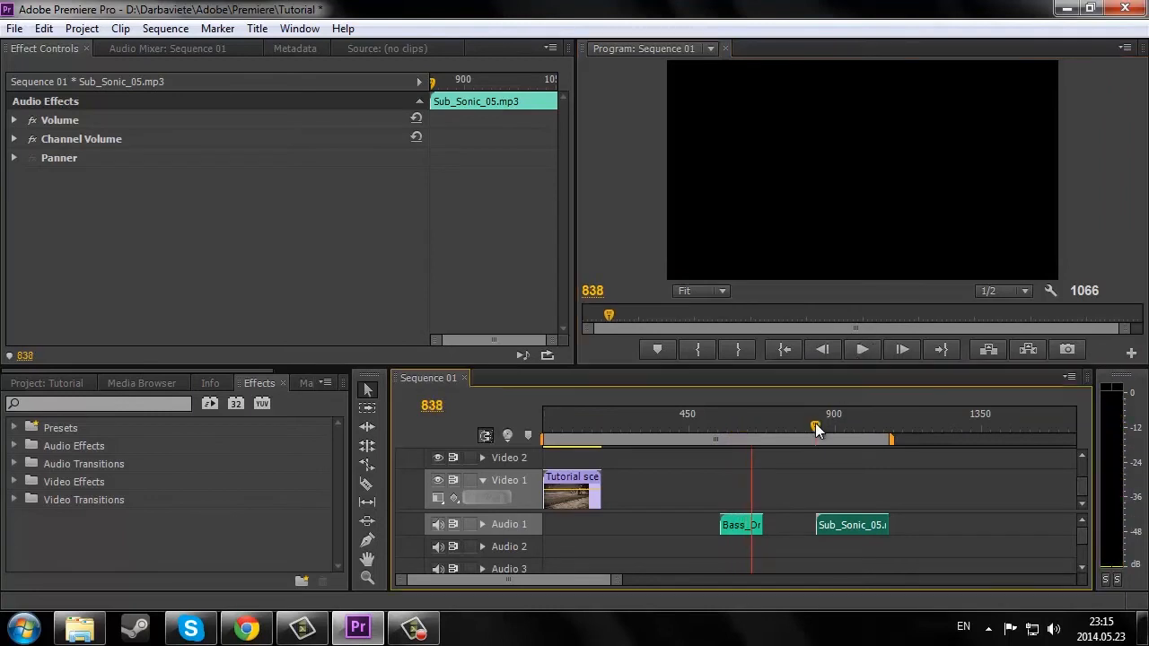
left_click(870, 355)
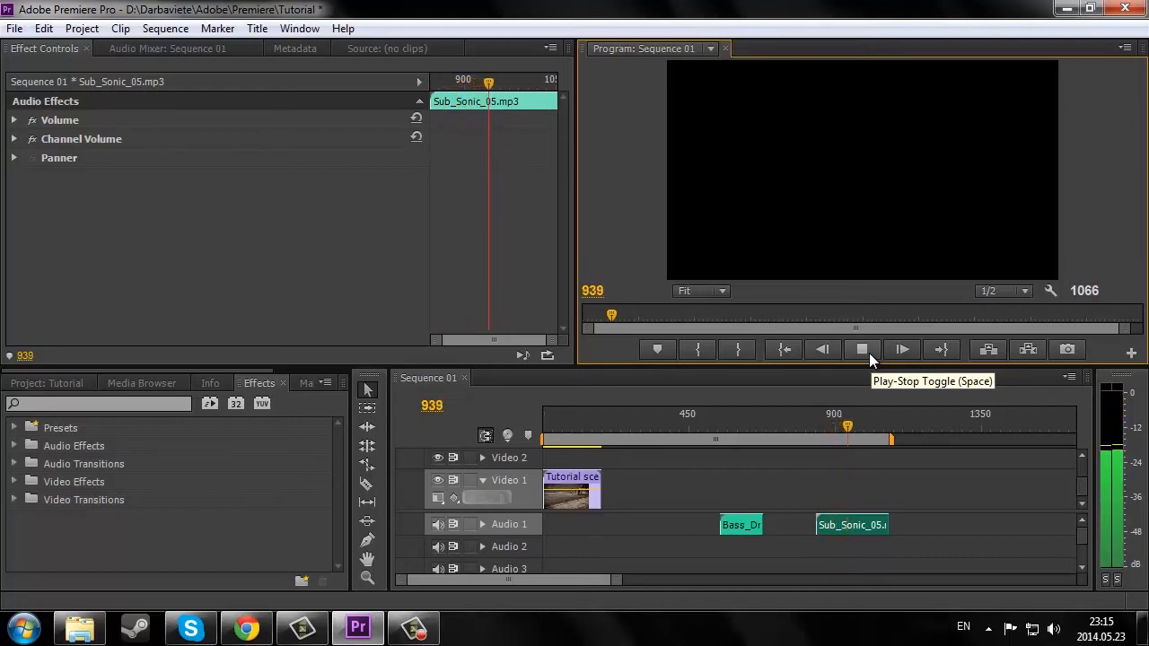
left_click(869, 353)
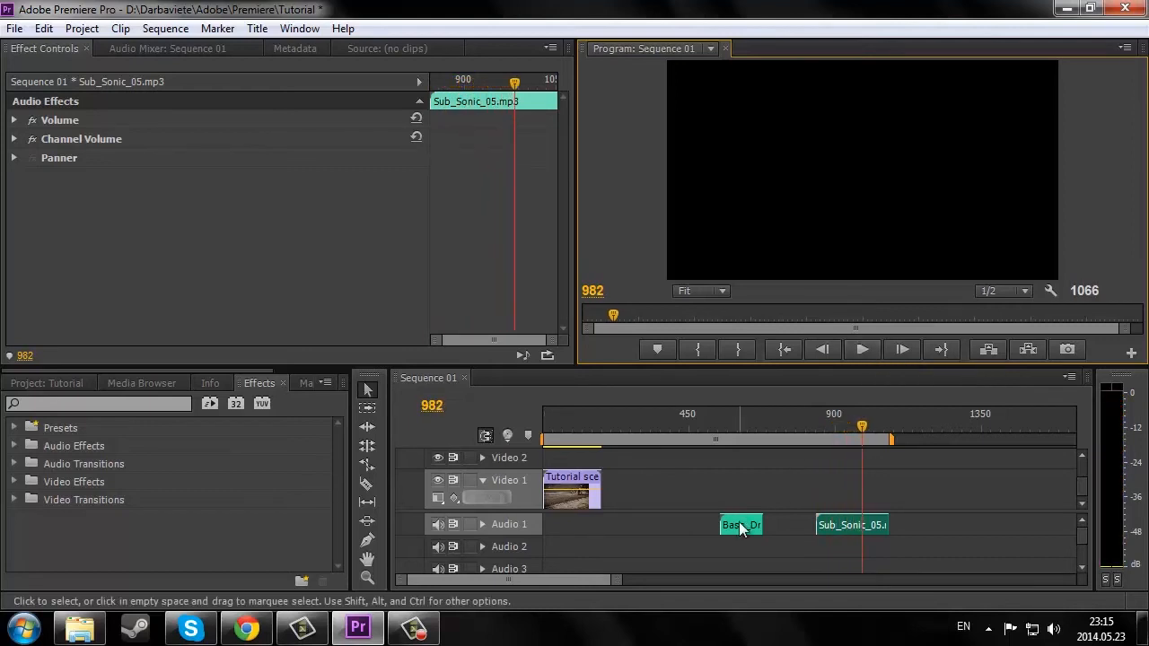
Step: Move the Bass_Drop clip to the start of Audio 1 and Sub_Sonic_05 to the start of Audio 2, and preview them with the video
left_click_drag(728, 530, 548, 532)
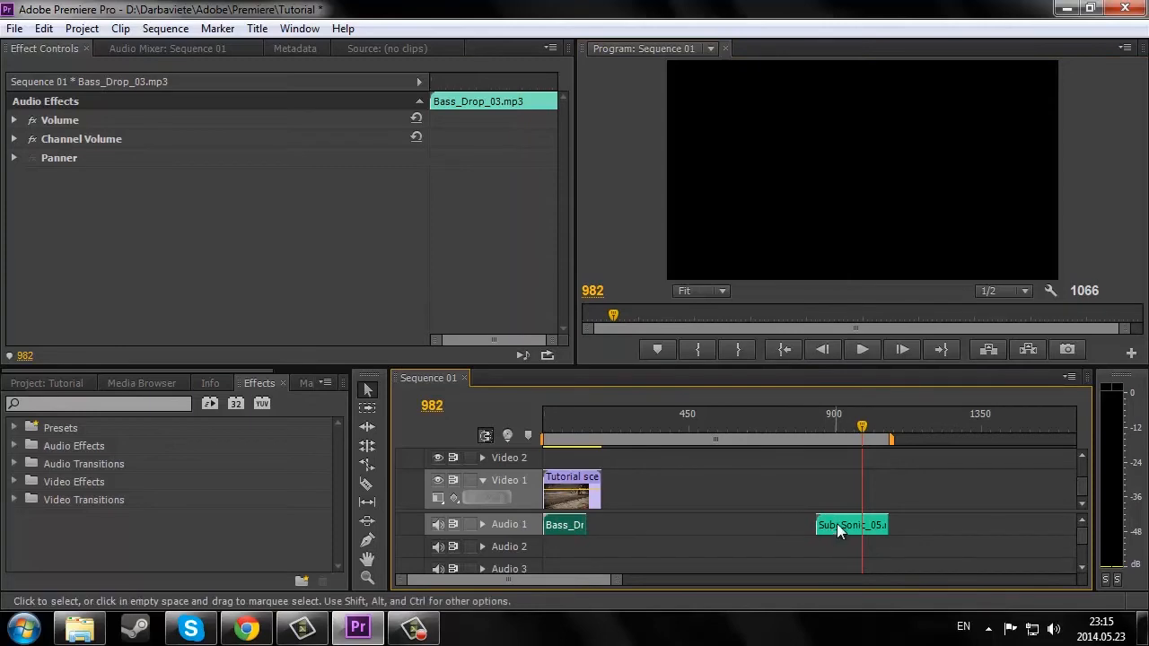
left_click_drag(837, 529, 566, 548)
left_click(548, 430)
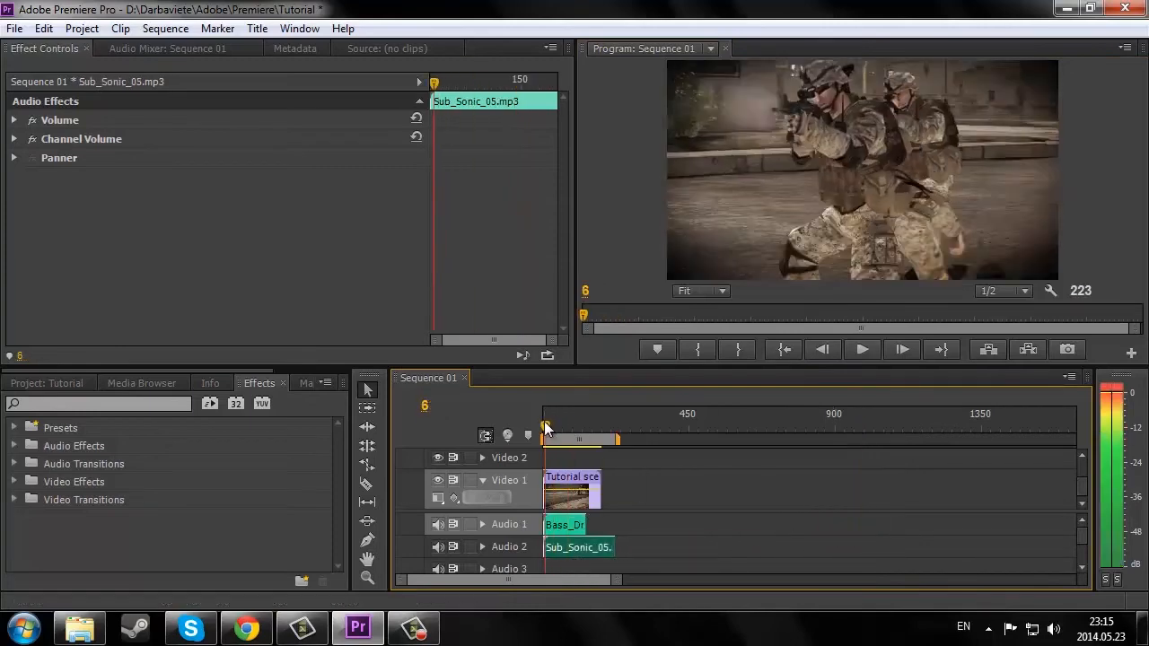
left_click(873, 349)
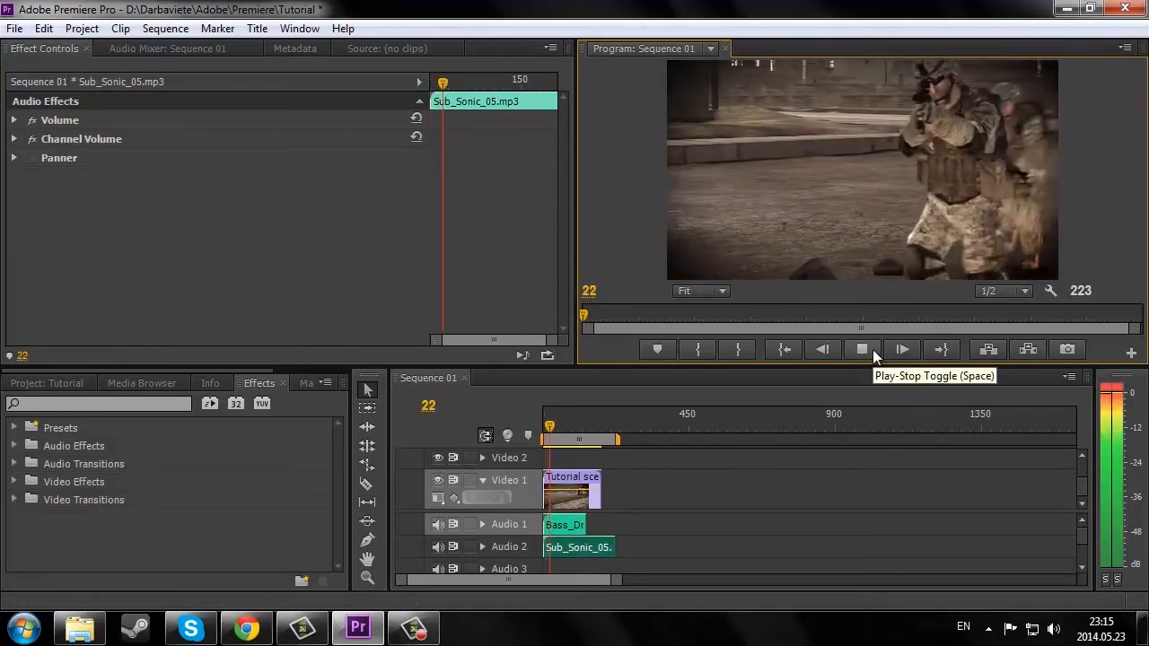
left_click(873, 350)
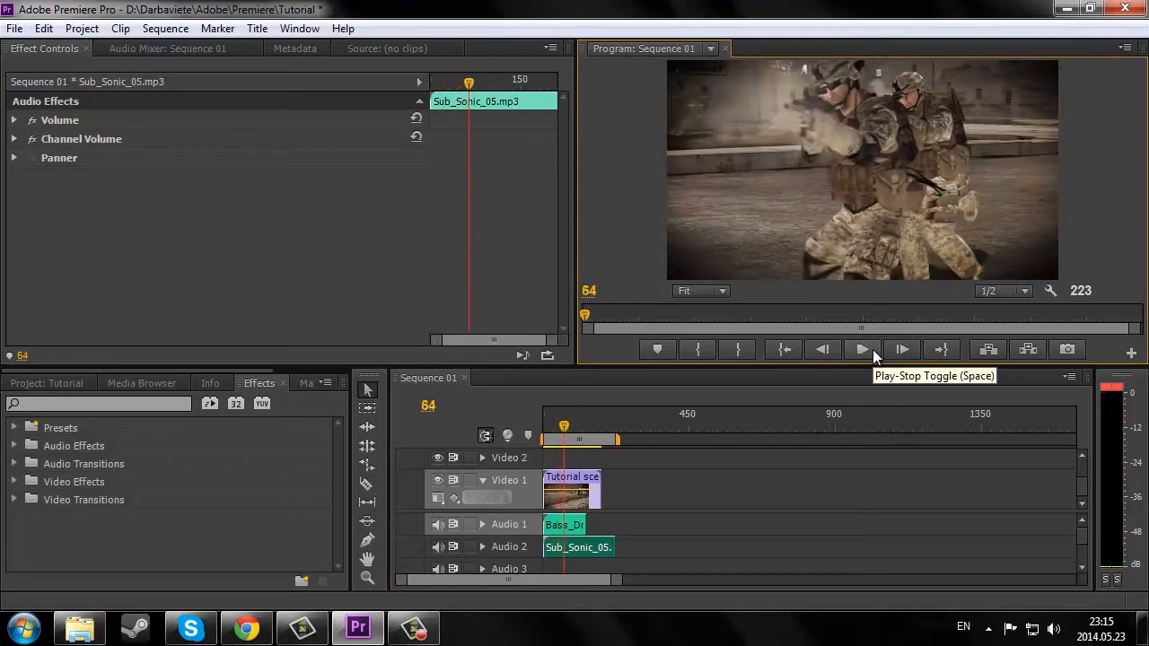
Step: Move the Bass_Drop_03 clip on Audio 1 to start about 30 frames into the sequence, and preview it with the video
left_click(555, 532)
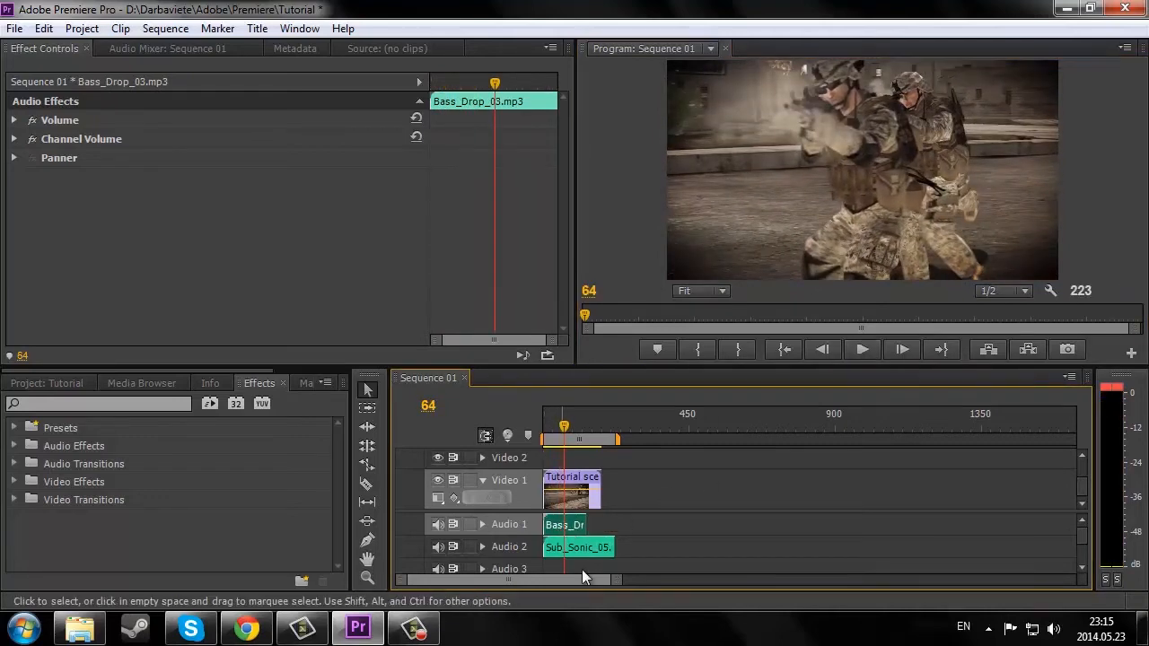
left_click_drag(620, 584, 578, 590)
left_click_drag(576, 525, 607, 532)
key("Home")
left_click(863, 349)
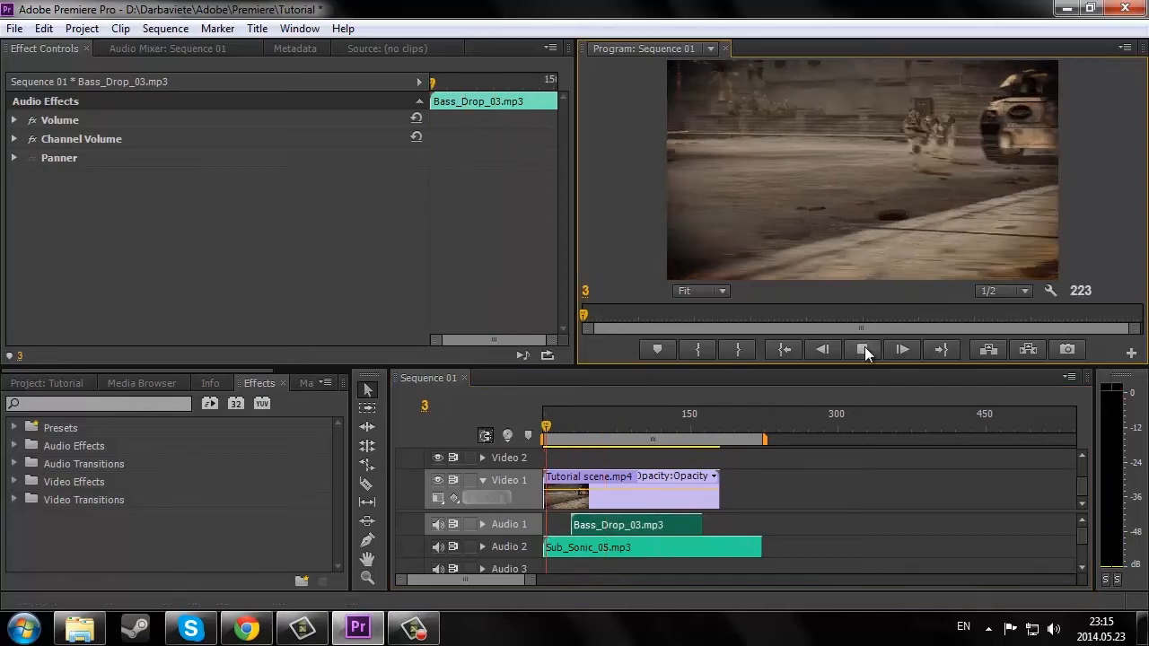
left_click(865, 350)
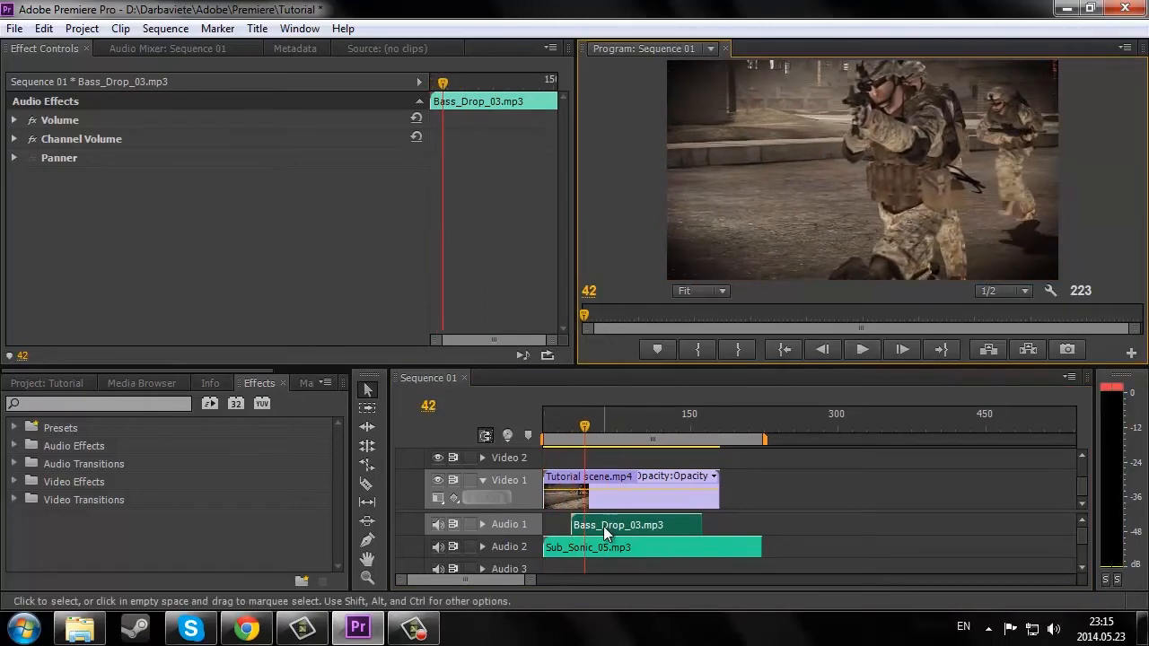
Step: Shift the Bass_Drop_03 clip earlier in two stages back to the start of Audio 1, previewing the sequence from the beginning
left_click_drag(603, 527, 592, 536)
key("Home")
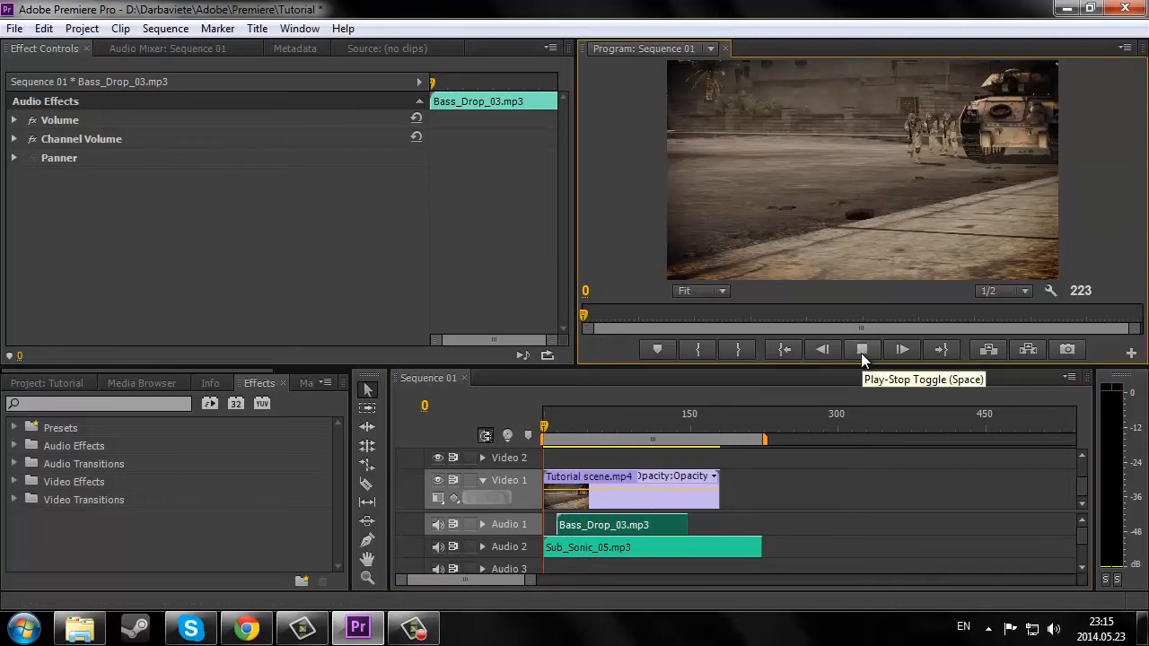
left_click(861, 353)
left_click(861, 353)
left_click_drag(596, 530, 583, 530)
key("Home")
left_click(855, 354)
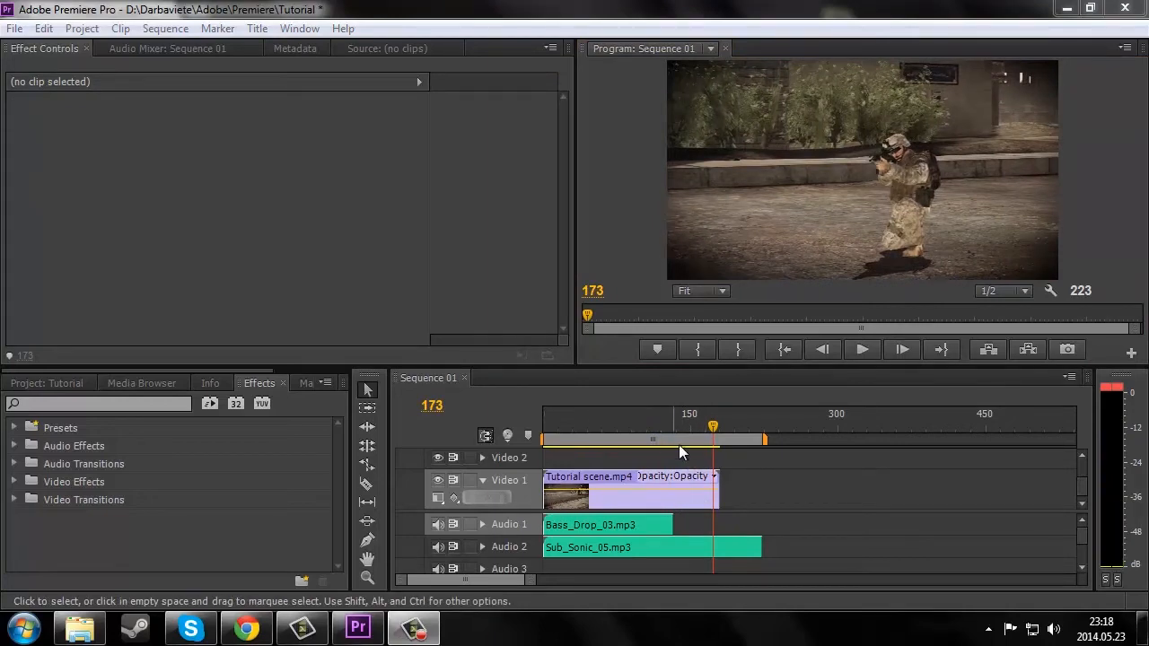
Step: Trim about 10 frames off the beginning of the Tutorial scene clip, keep it at the sequence start, and play it
left_click(528, 582)
mouse_move(528, 582)
left_mouse_down()
mouse_move(544, 585)
mouse_move(526, 585)
left_mouse_up()
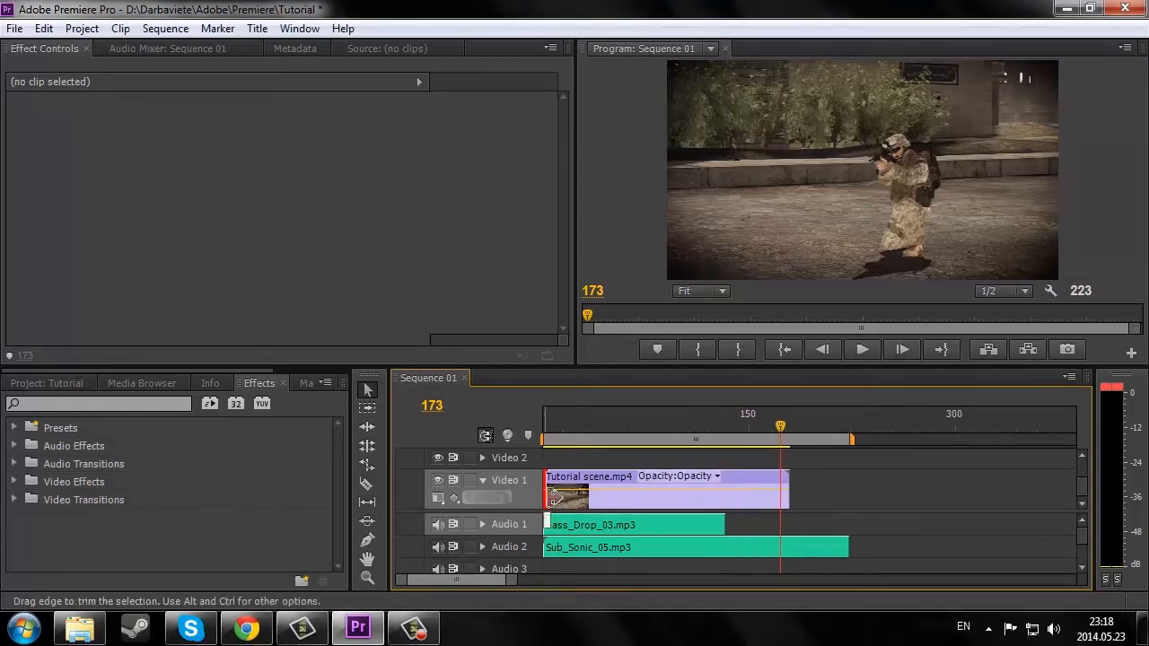
mouse_move(551, 496)
left_mouse_down()
mouse_move(585, 487)
mouse_move(573, 489)
left_mouse_up()
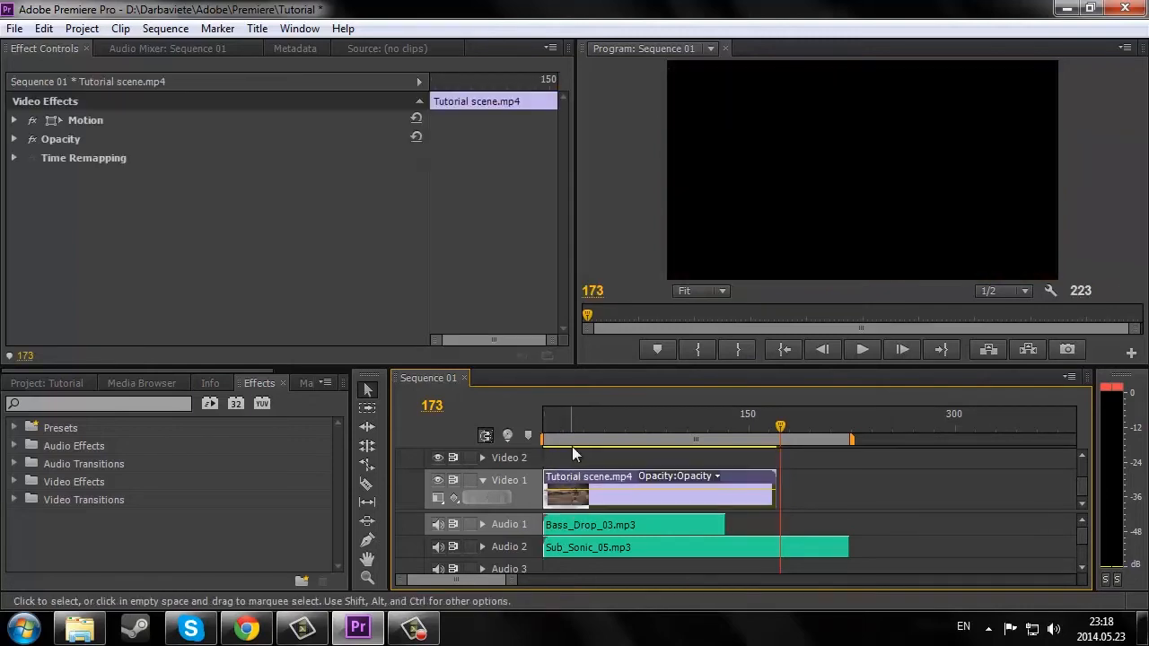
key("Home")
left_click(860, 350)
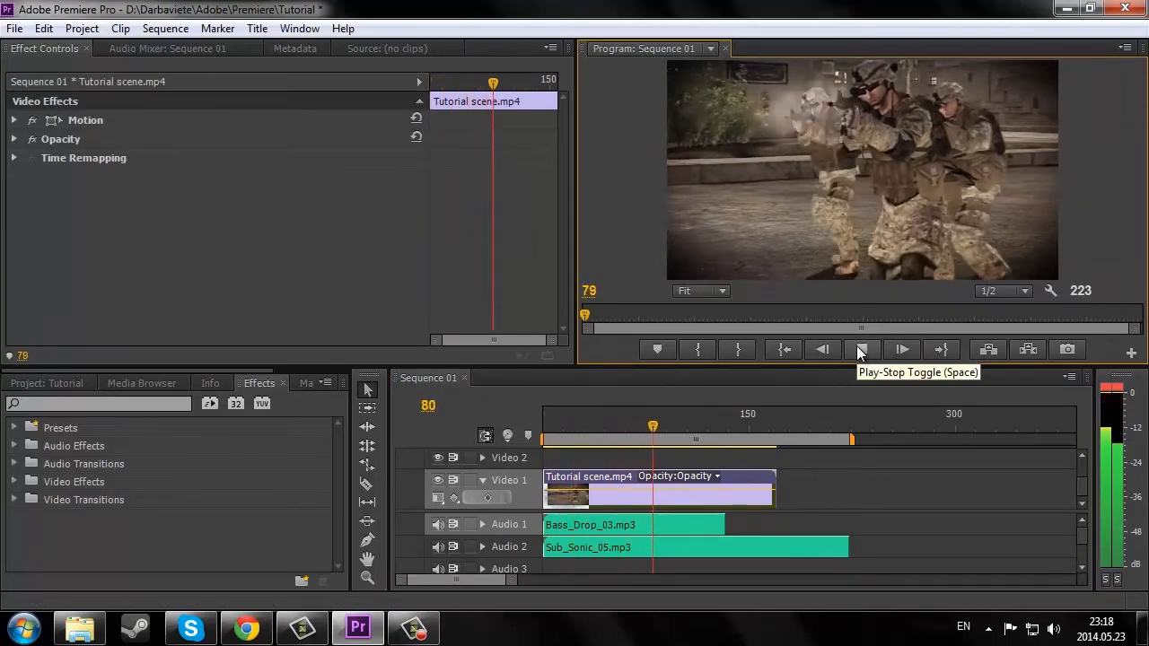
left_click(859, 349)
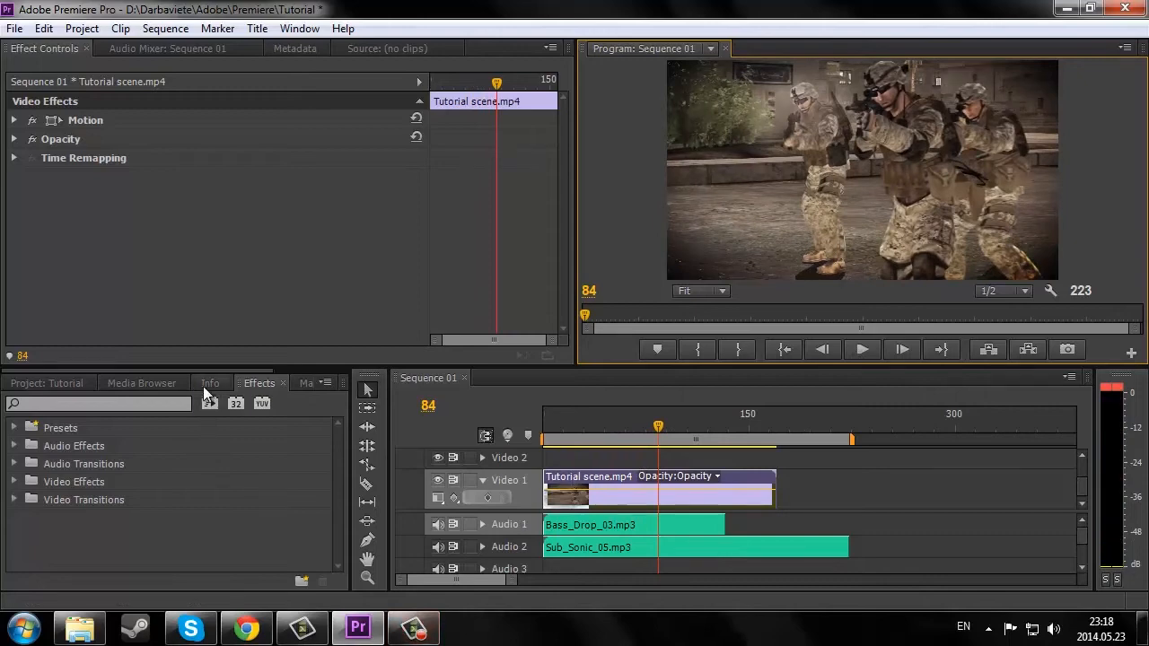
Step: Apply the Dip to White dissolve to the beginning of the Tutorial scene clip on Video 1 and play it from frame 0
left_click(14, 500)
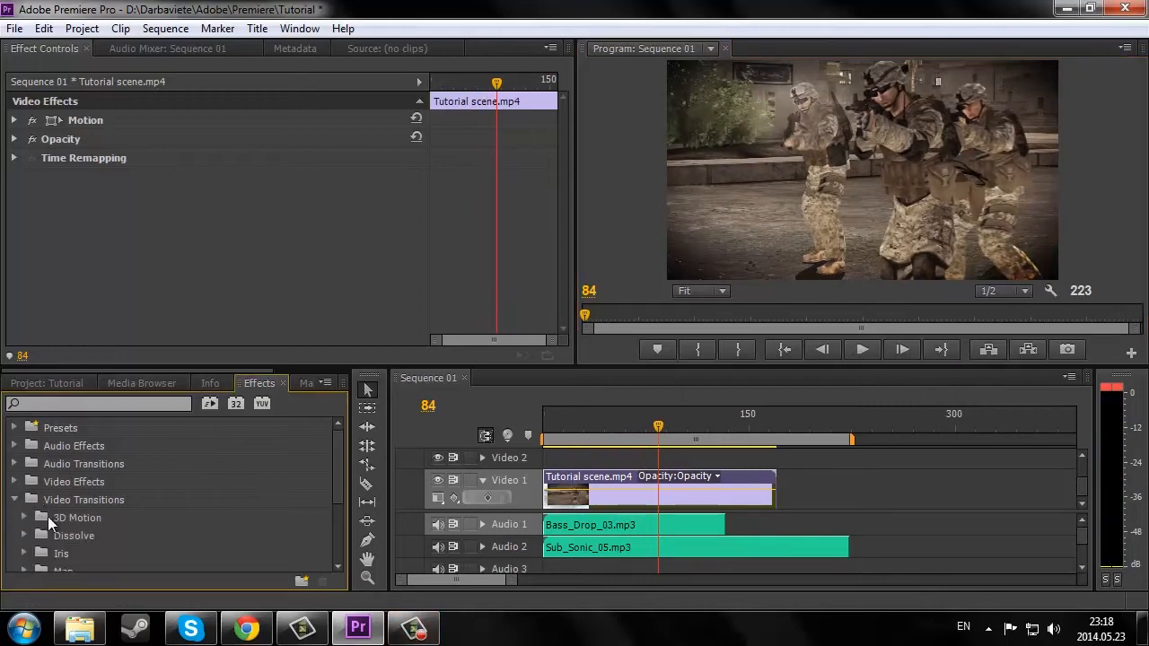
scroll(95, 504, "down", 1)
left_click(24, 518)
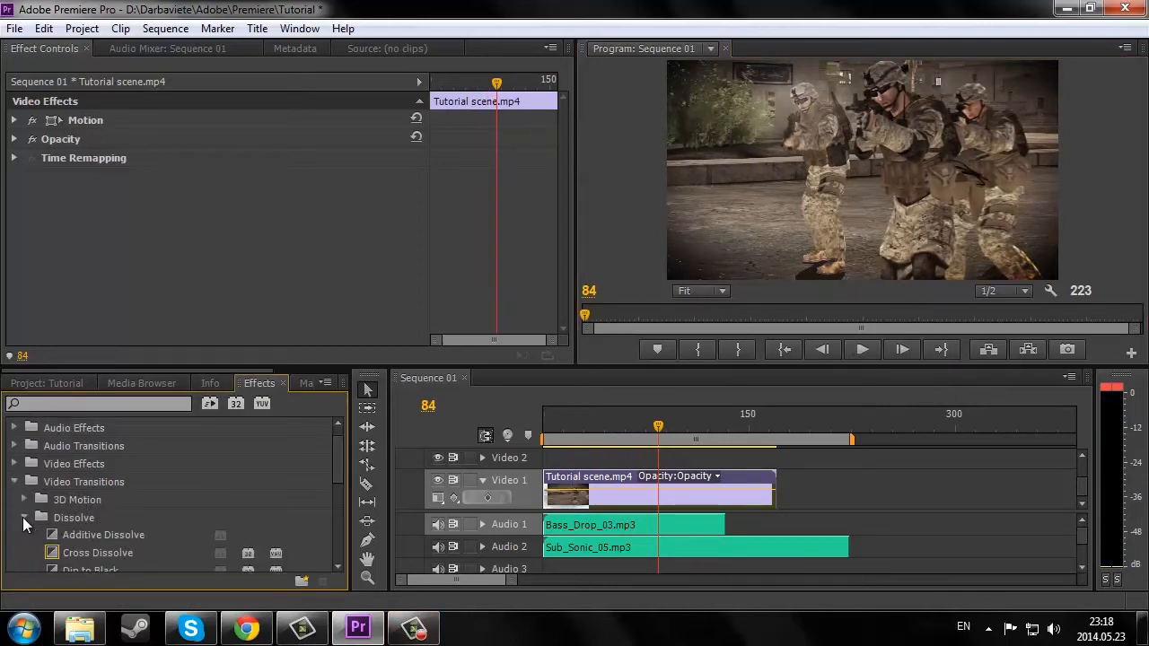
scroll(63, 509, "down", 2)
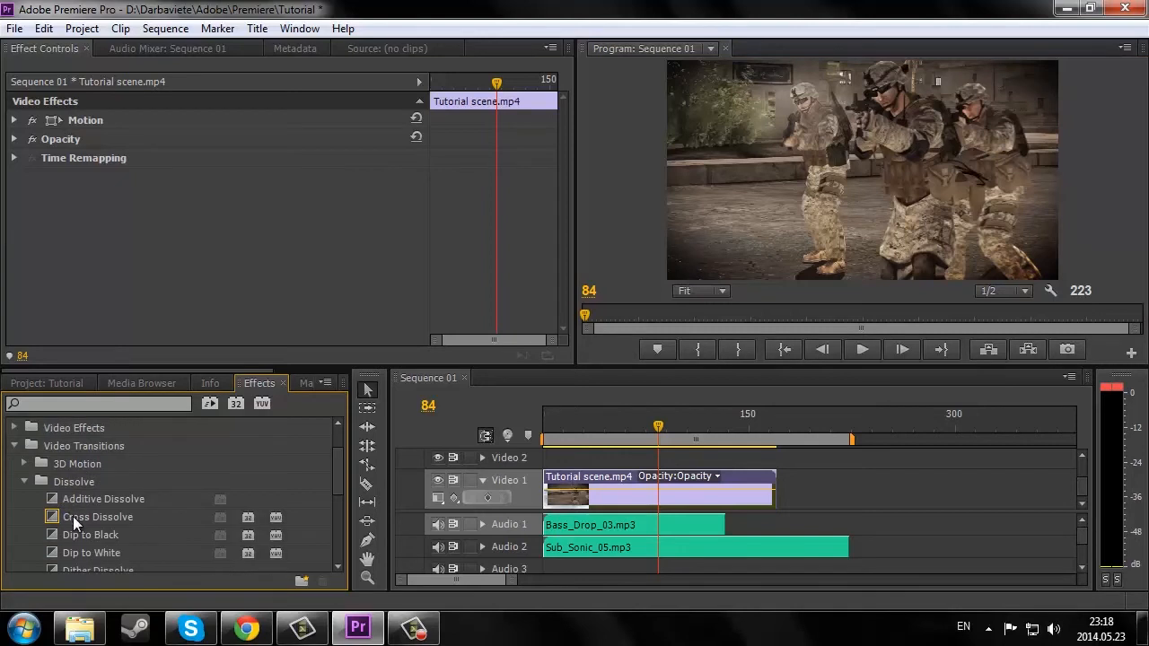
scroll(73, 517, "down", 1)
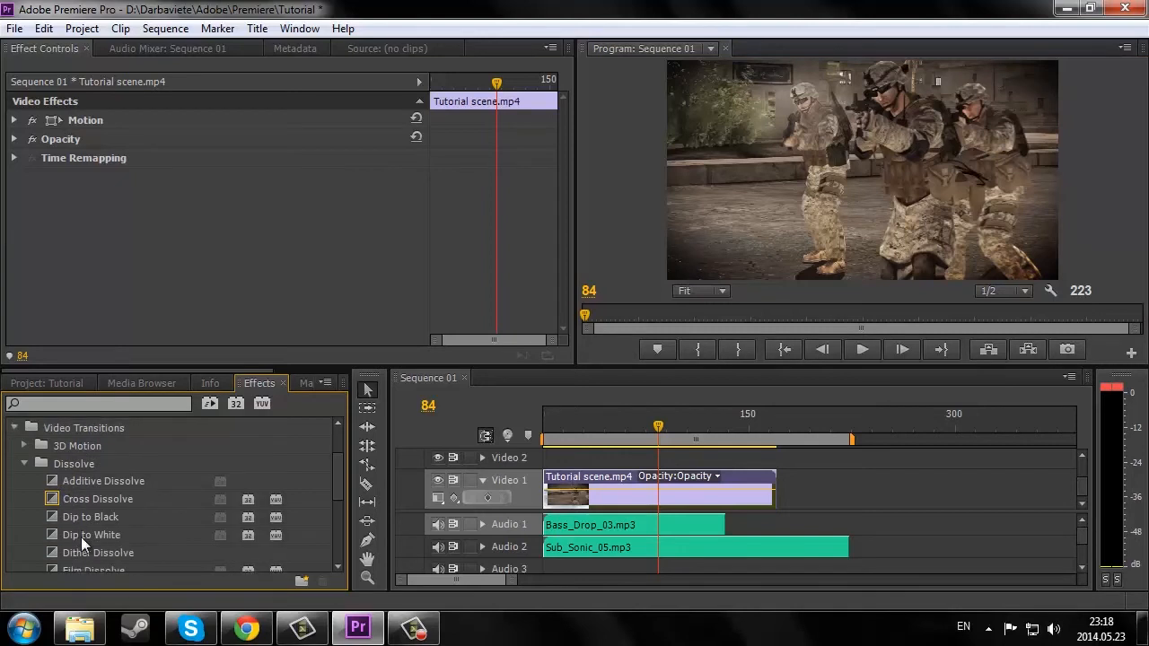
left_click_drag(81, 536, 554, 487)
left_click_drag(595, 425, 490, 426)
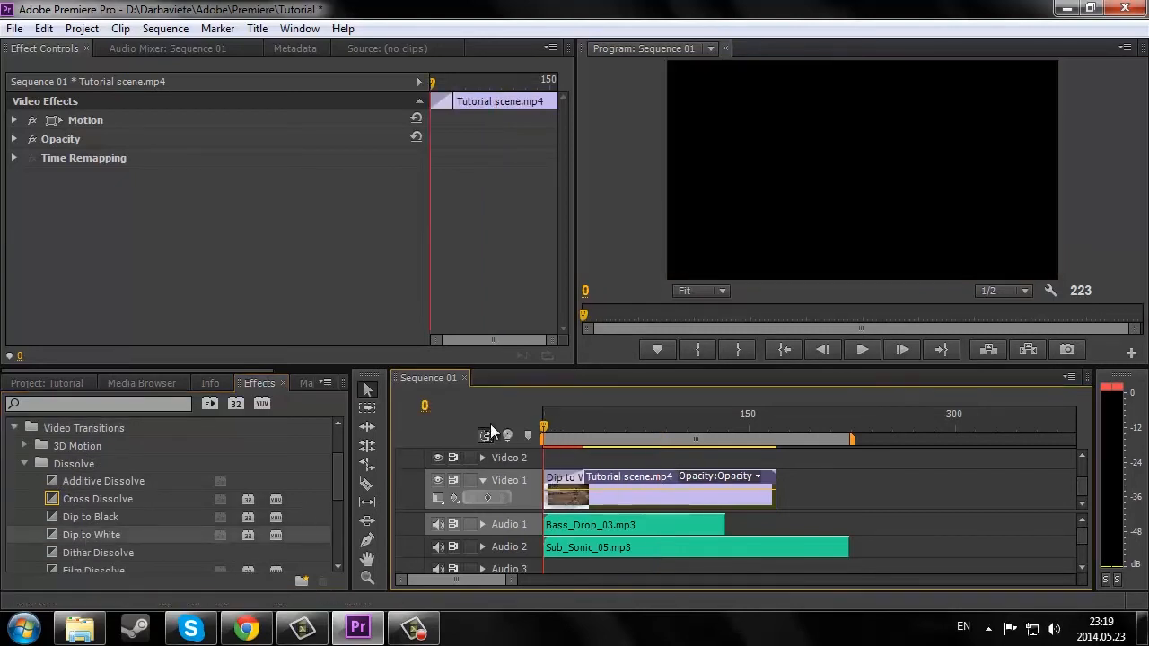
left_click(855, 356)
left_click(855, 356)
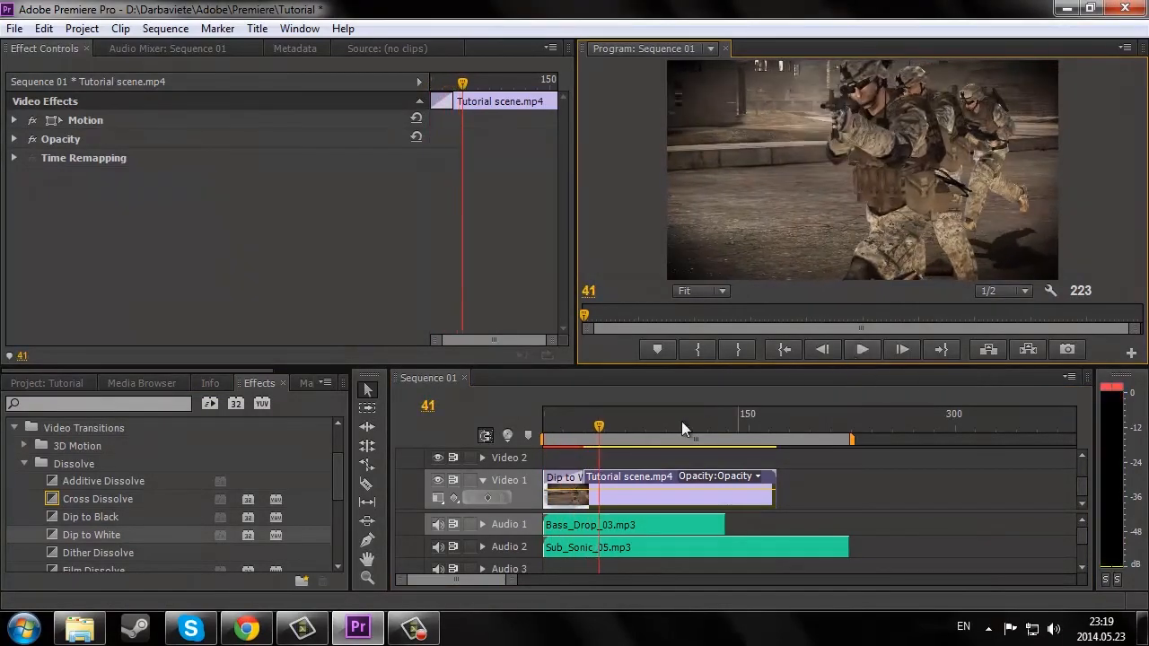
Step: Shorten the Dip to White transition to 14 frames and then to 8 frames, previewing each duration
left_click_drag(588, 479, 562, 478)
left_click(866, 350)
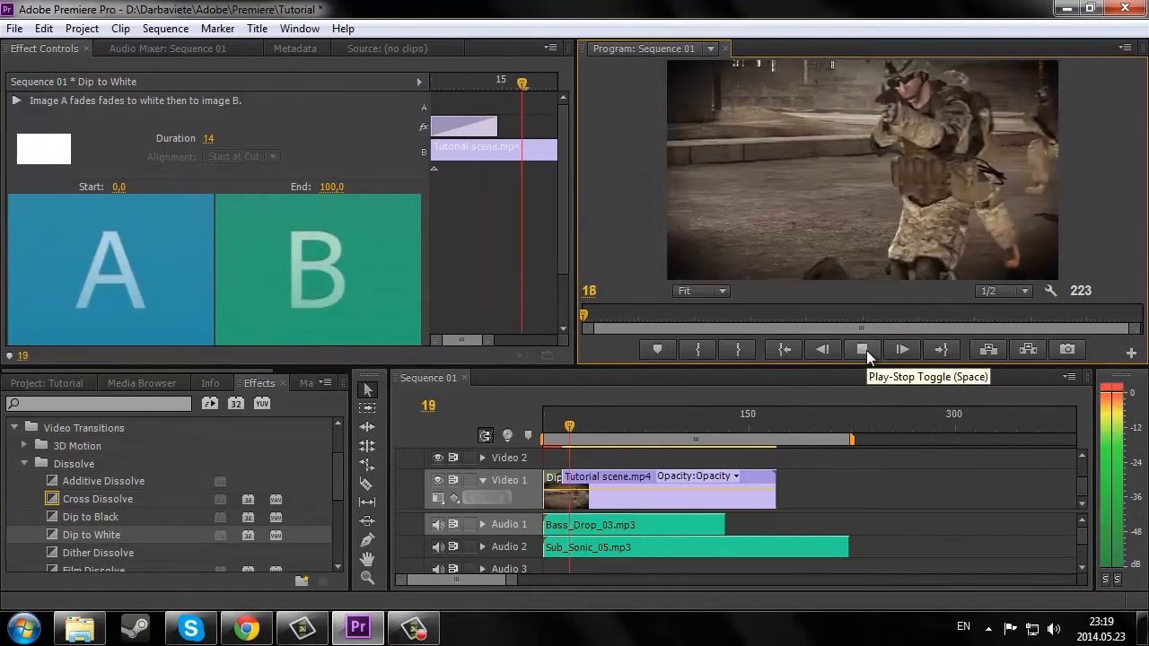
left_click(866, 351)
left_click_drag(561, 478, 550, 480)
left_click_drag(562, 423, 525, 426)
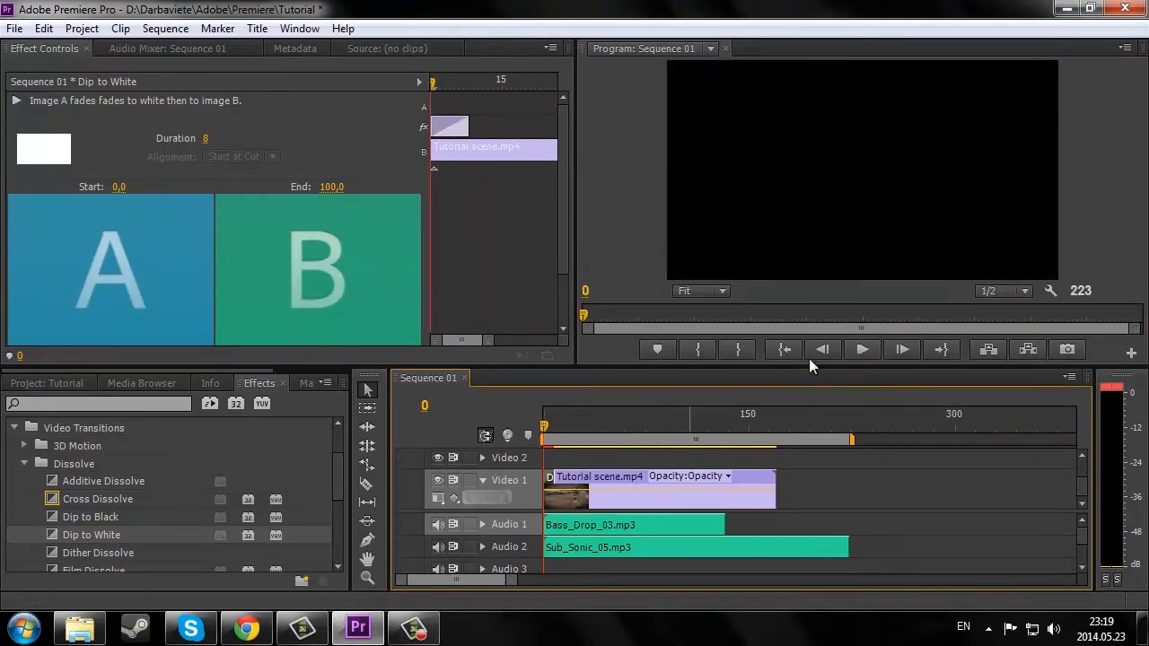
left_click(862, 350)
left_click(862, 350)
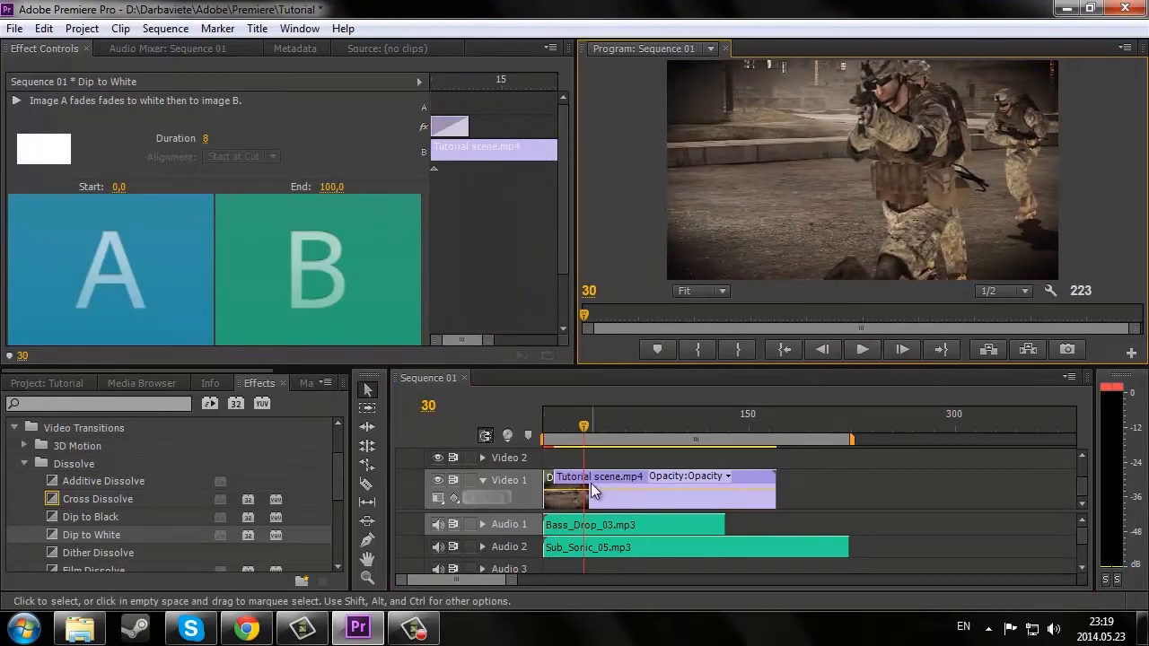
Step: Shorten the Dip to White transition to 2 frames and play the whole sequence from the start
left_click_drag(505, 581, 416, 583)
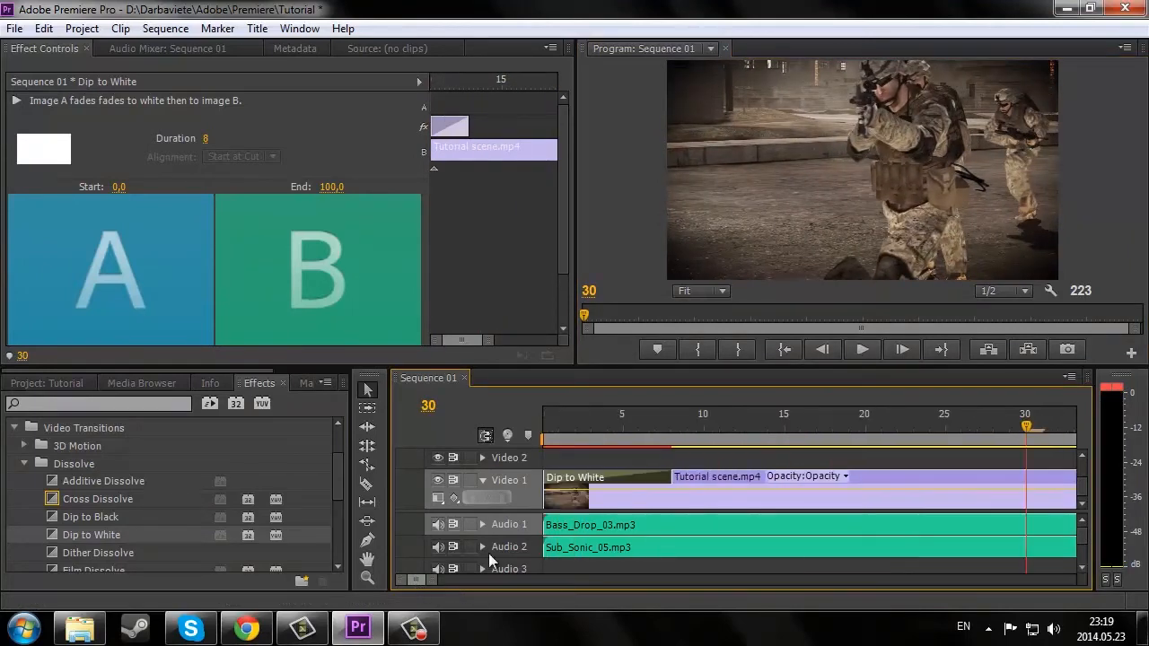
left_click_drag(672, 475, 572, 472)
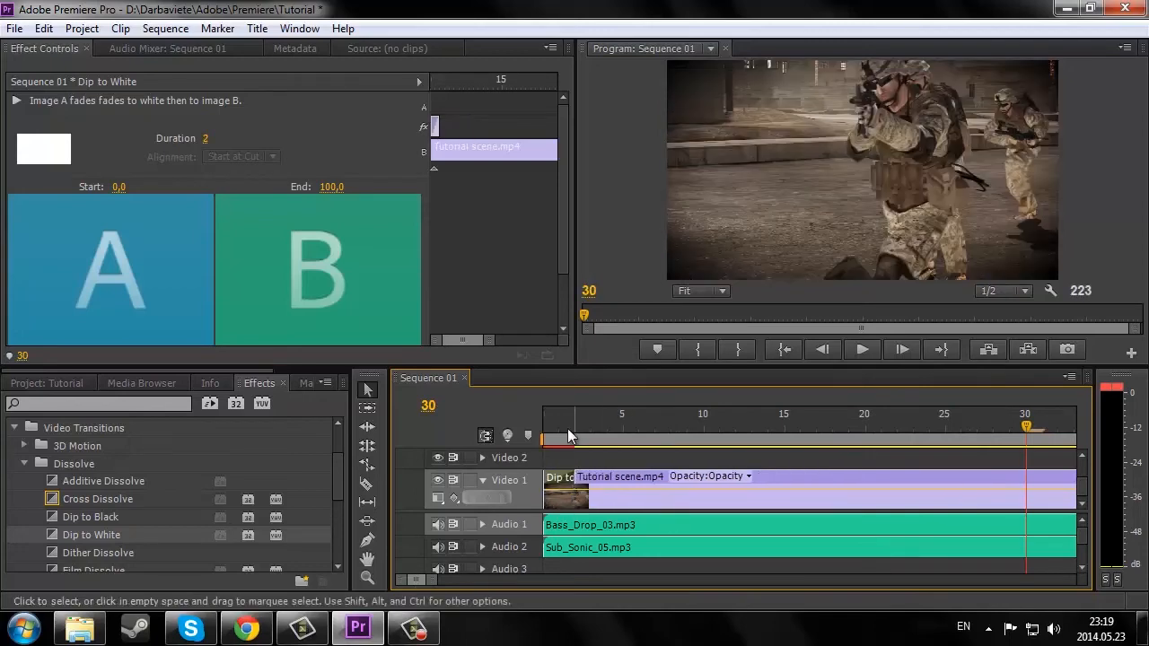
key("Home")
left_click(863, 345)
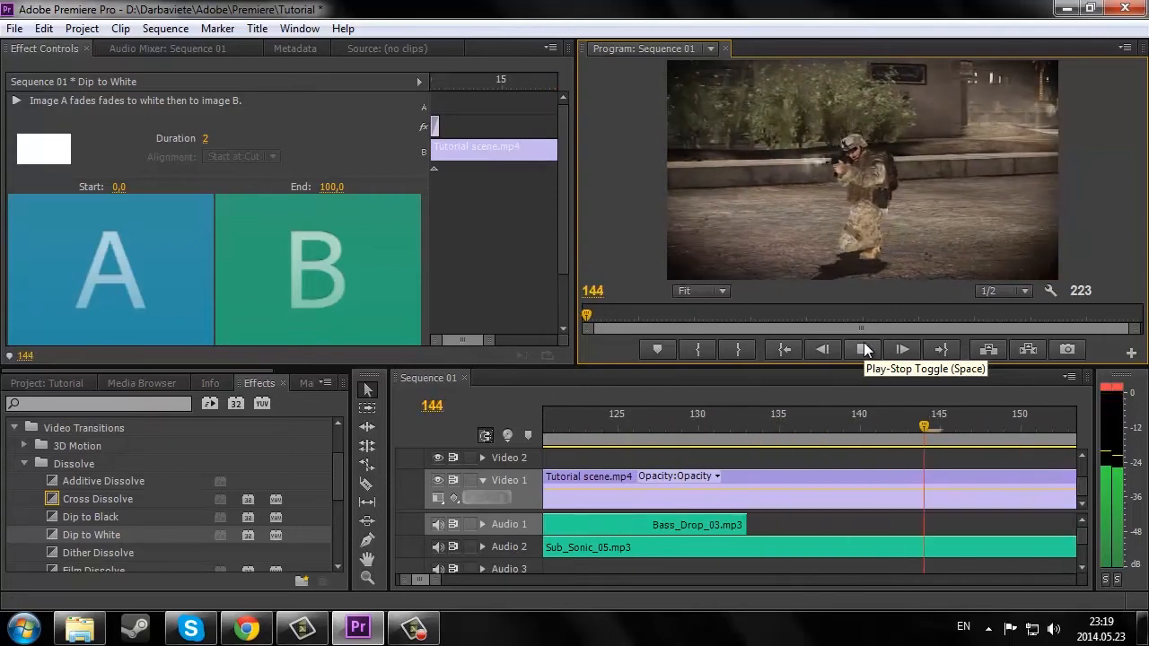
left_click(863, 350)
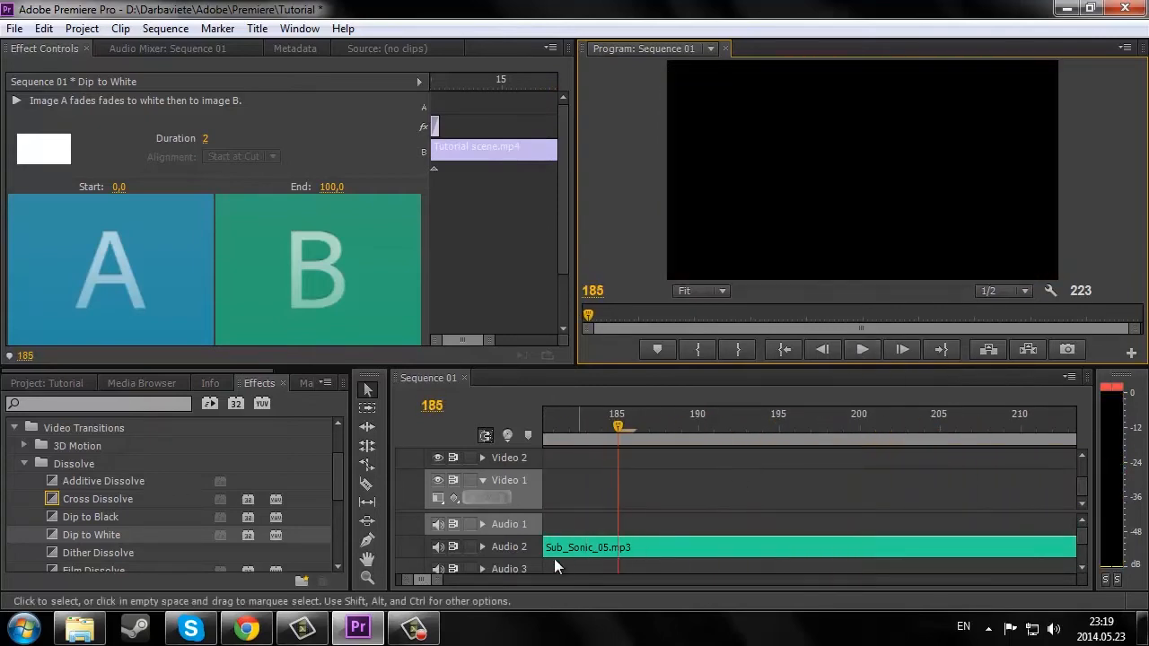
Step: Apply the Dip to Black dissolve to the end of the Tutorial scene clip and play the ending from frame 134
left_click_drag(435, 580, 459, 584)
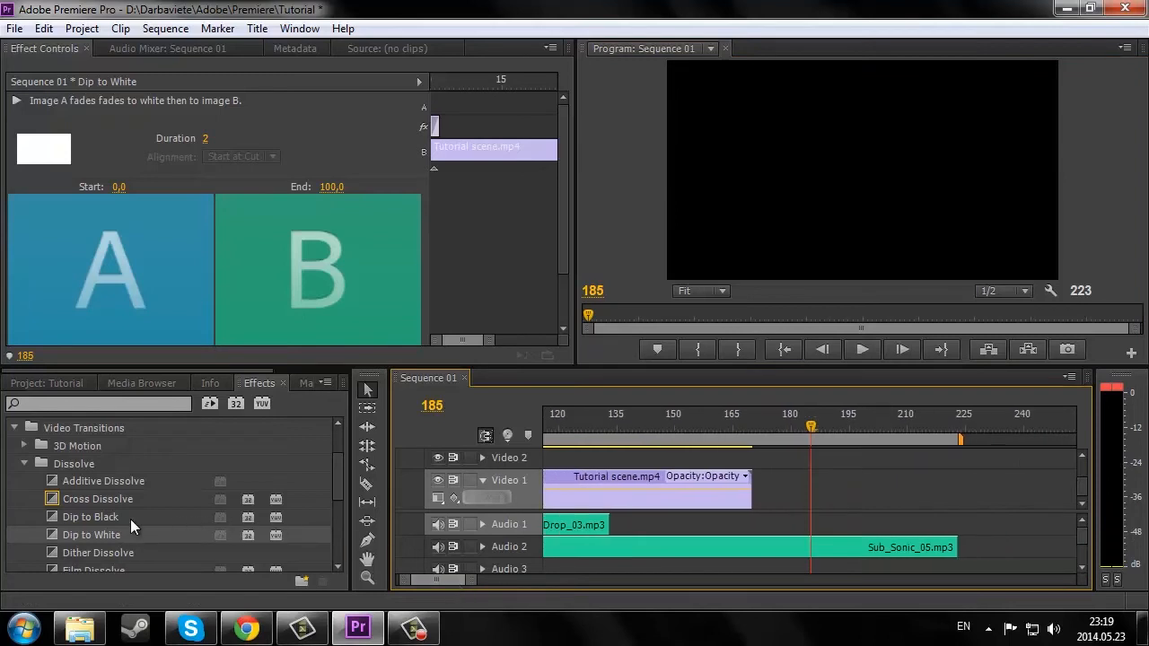
left_click_drag(130, 518, 614, 471)
left_click_drag(735, 478, 739, 478)
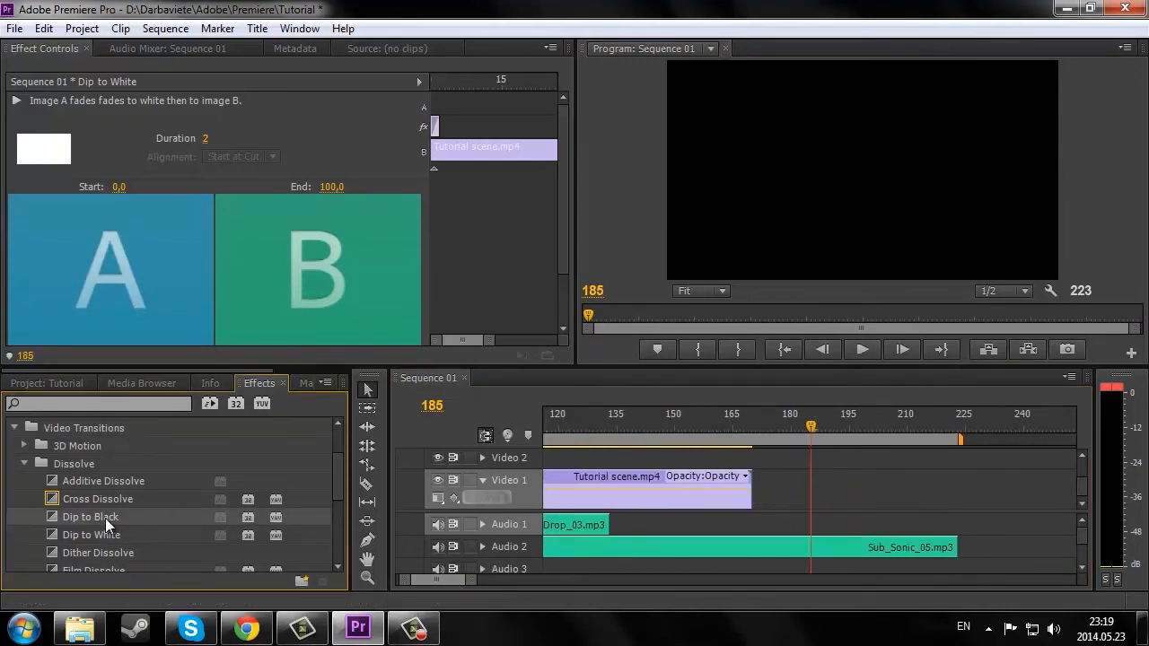
left_click_drag(105, 518, 744, 479)
left_click(618, 422)
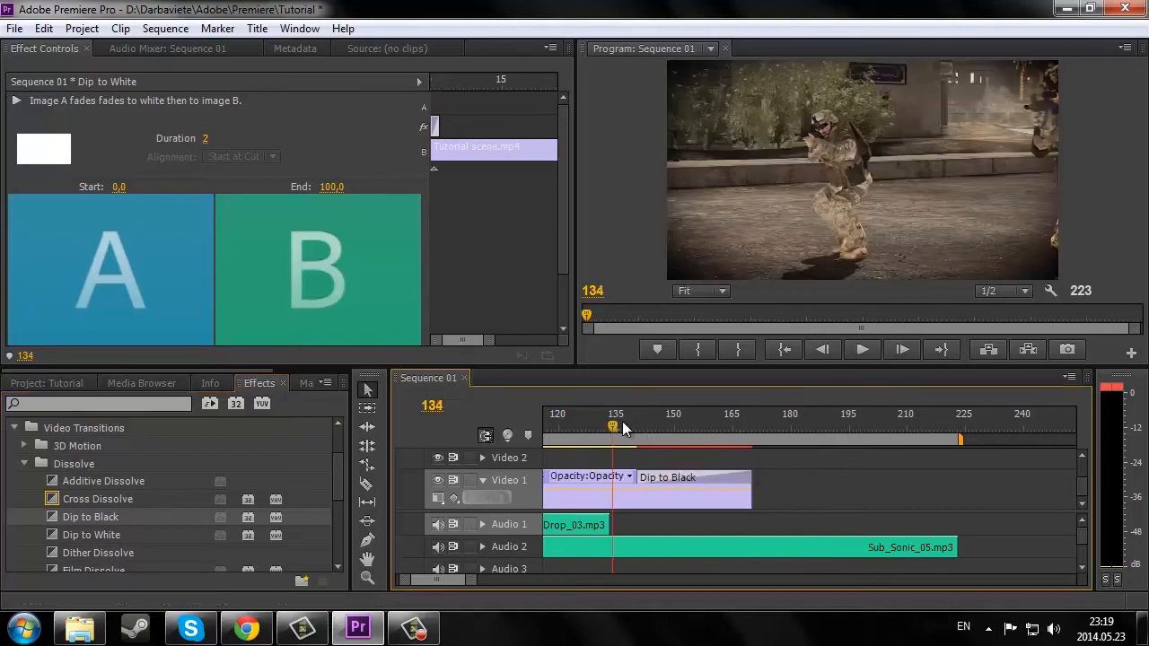
left_click(860, 348)
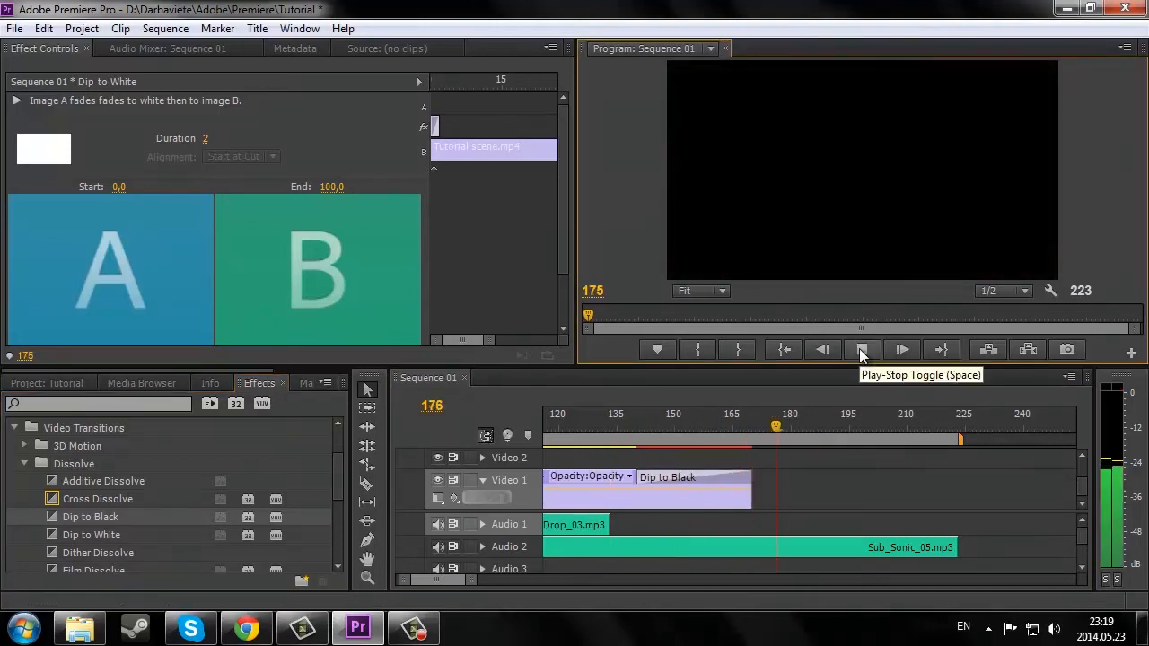
left_click(860, 348)
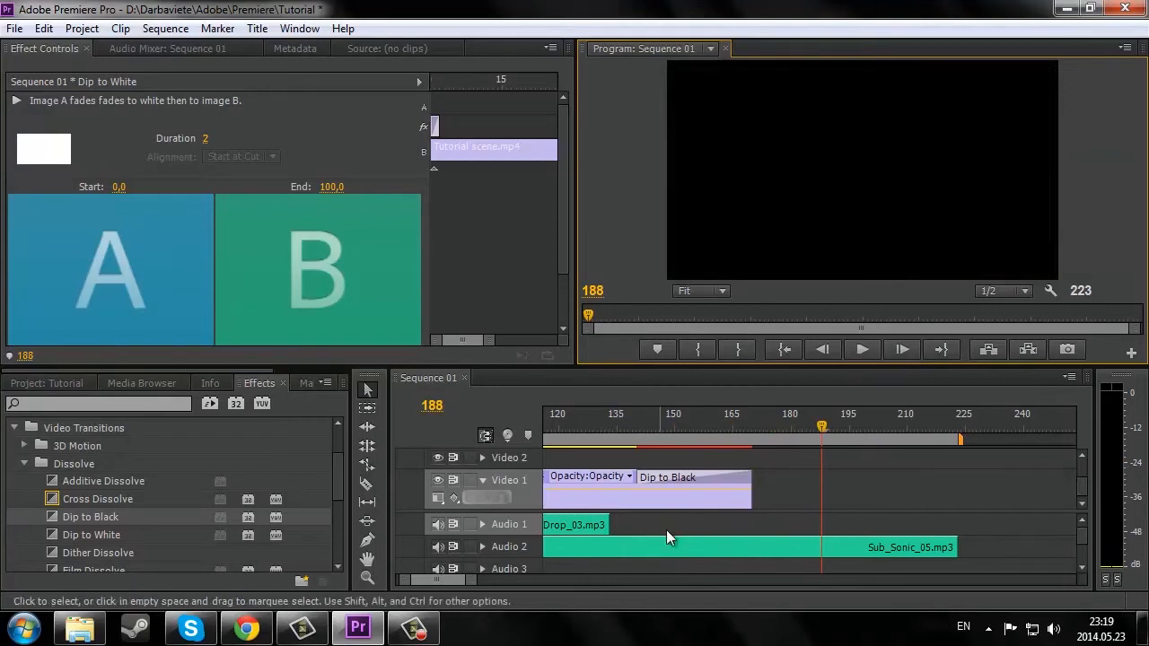
Step: Create a default still title and enter the text PRMT in a text box about 950 by 370 pixels near the middle
left_click_drag(460, 581, 498, 588)
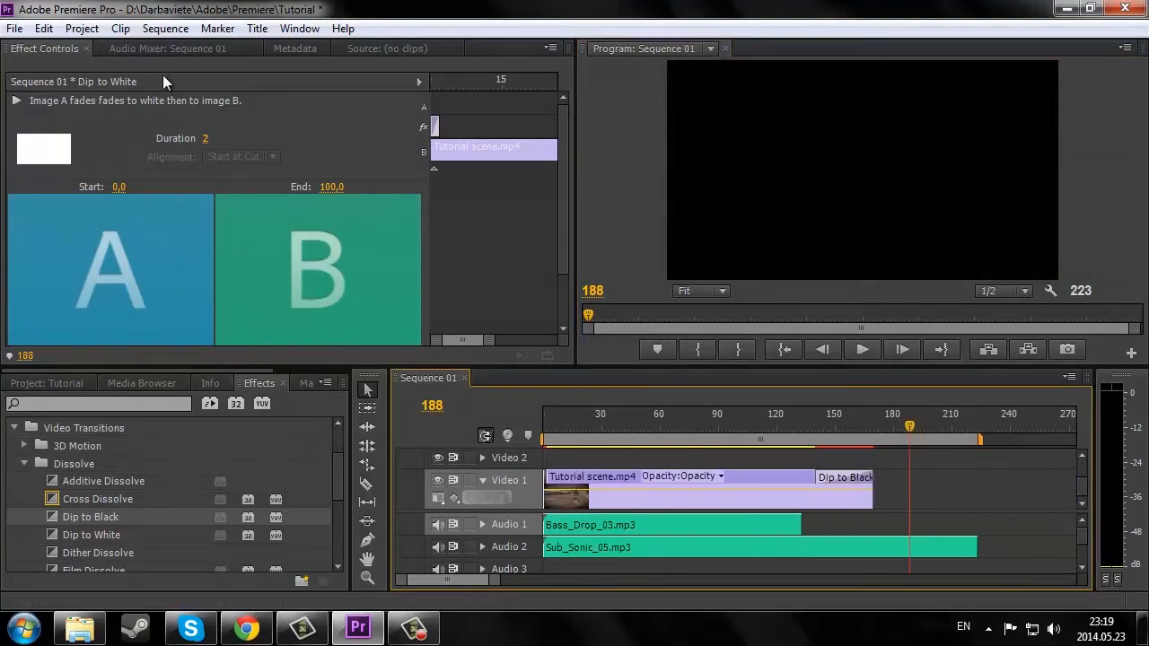
left_click(257, 27)
mouse_move(280, 50)
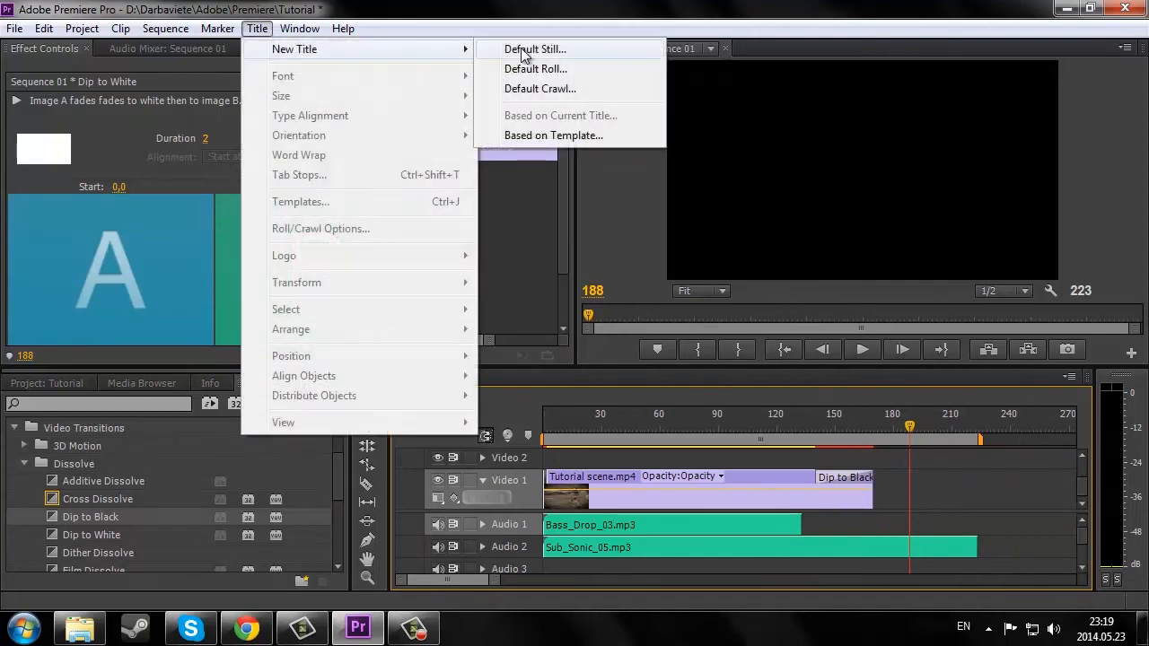
left_click(525, 51)
left_click(604, 394)
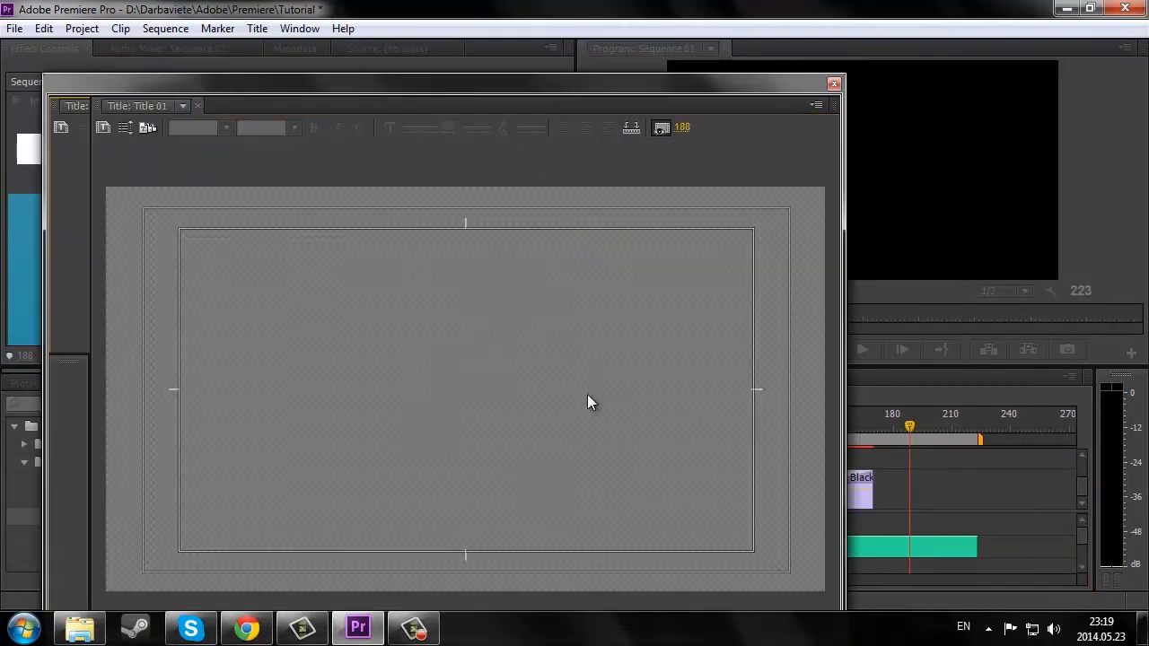
left_click_drag(213, 299, 417, 375)
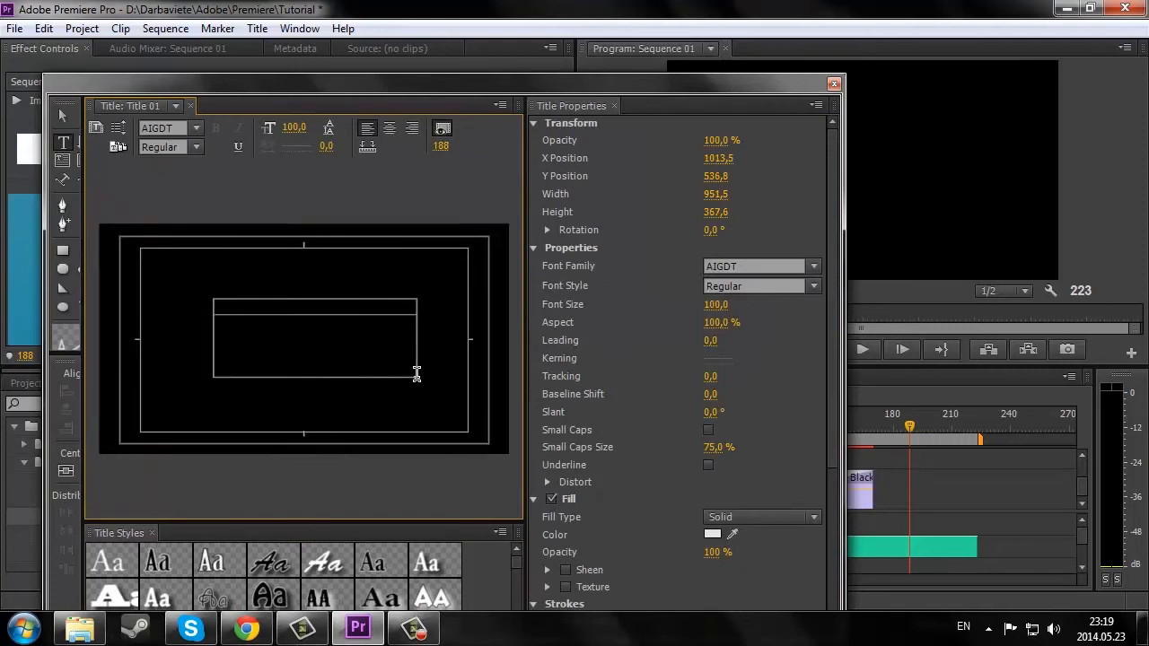
type("PRMT")
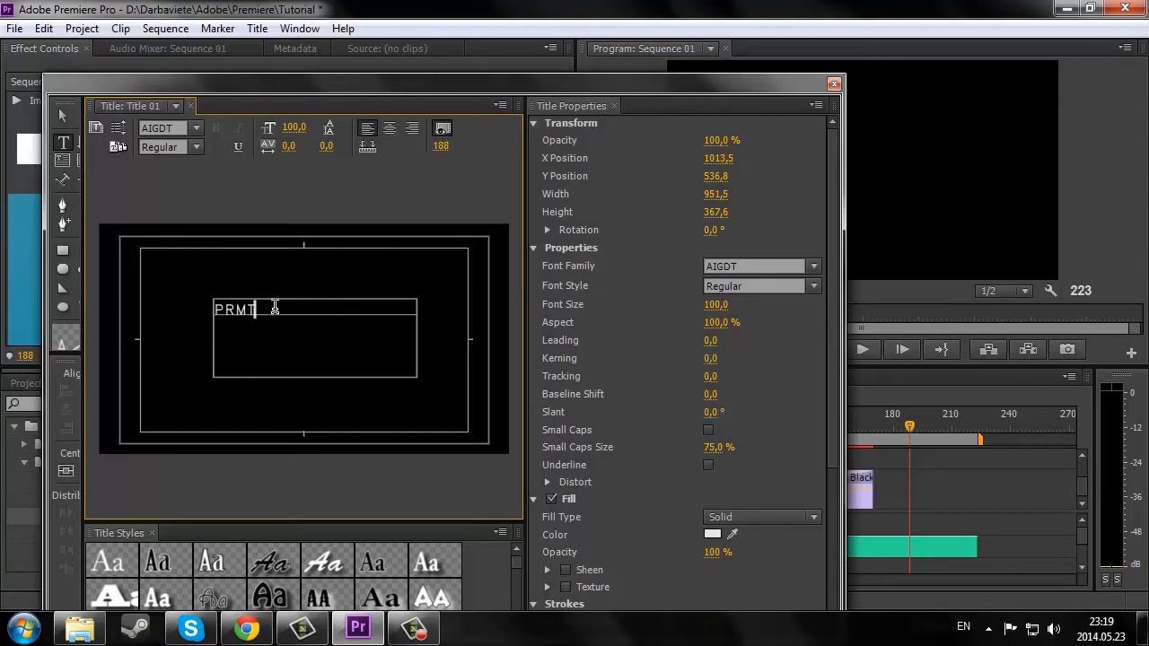
Step: Set the PRMT text's font to Bebas and move its text box so the word sits near the centre of the title
left_click_drag(274, 307, 211, 309)
left_click(197, 131)
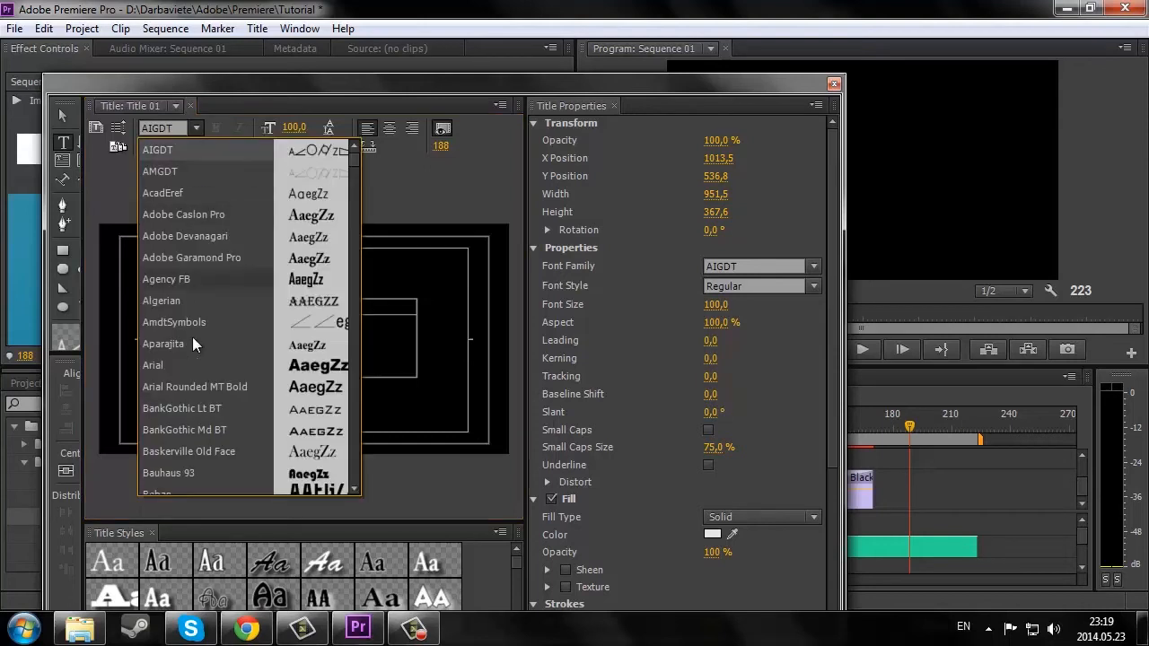
left_click(175, 488)
left_click(62, 116)
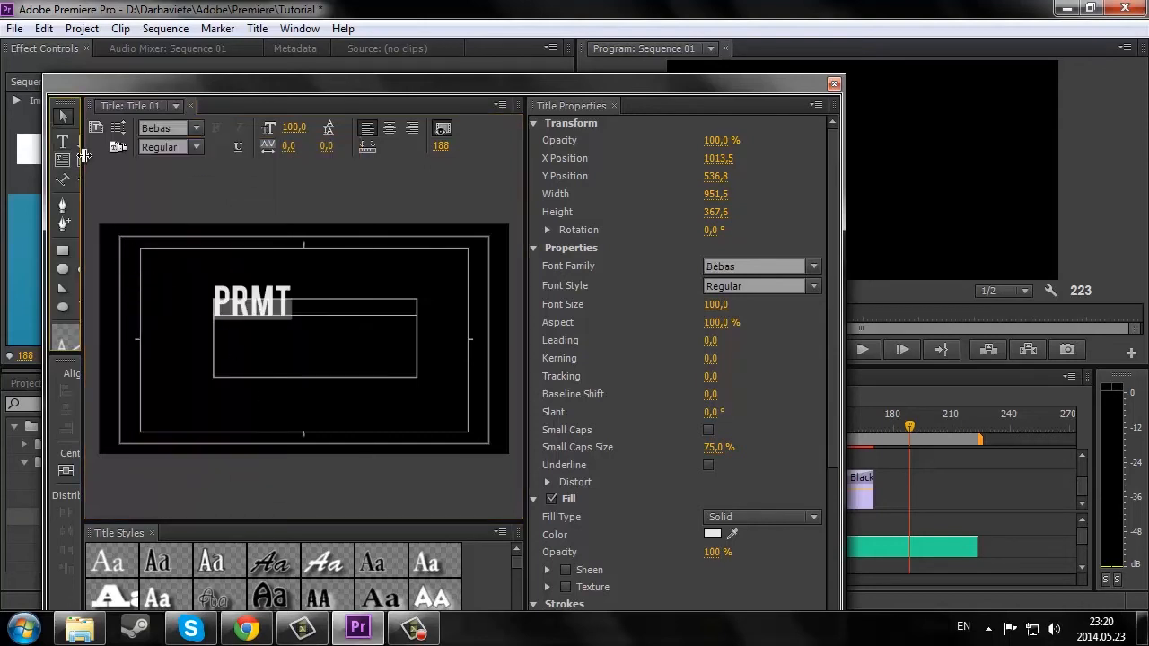
left_click(288, 345)
left_click_drag(290, 349, 303, 351)
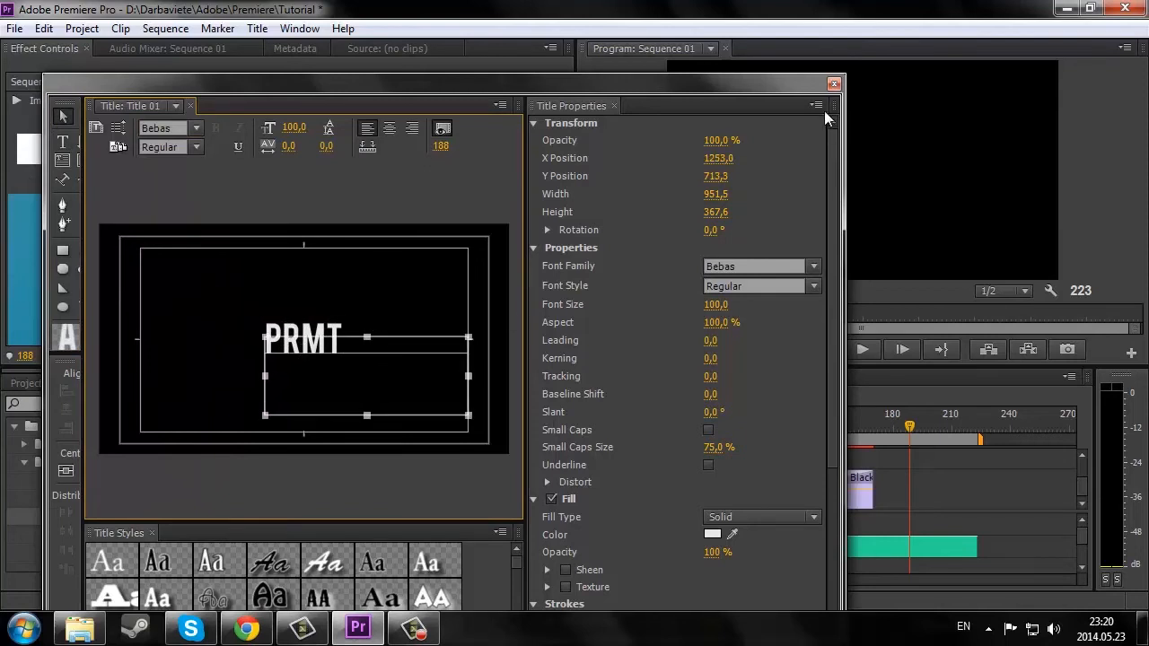
Step: Close the title editor, place the Title 01 clip directly after the Tutorial scene clip on Video 1, and play the join
left_click(834, 84)
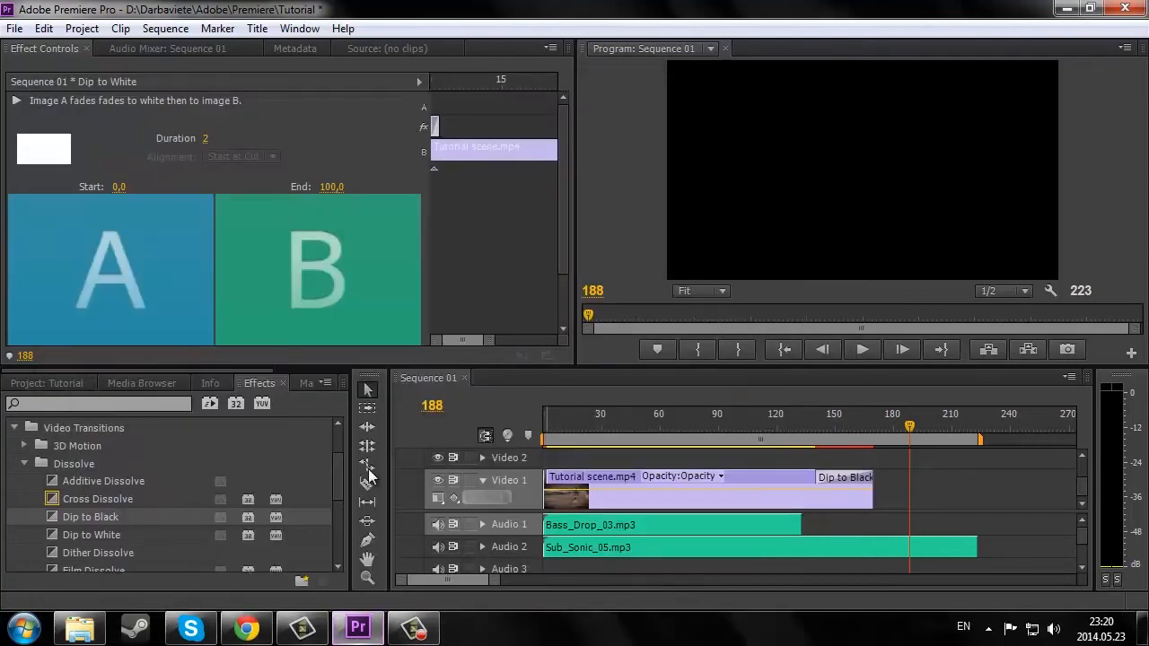
left_click(75, 387)
left_click_drag(141, 501, 896, 512)
left_click(848, 420)
left_click(862, 349)
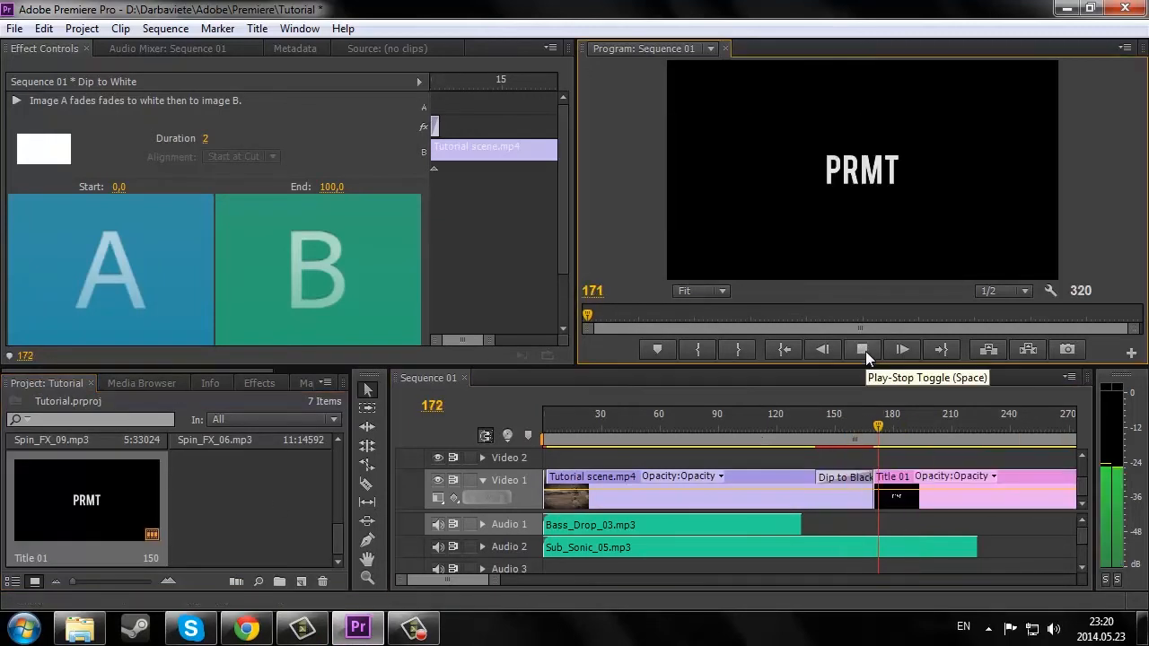
left_click(863, 351)
left_click_drag(930, 496, 895, 498)
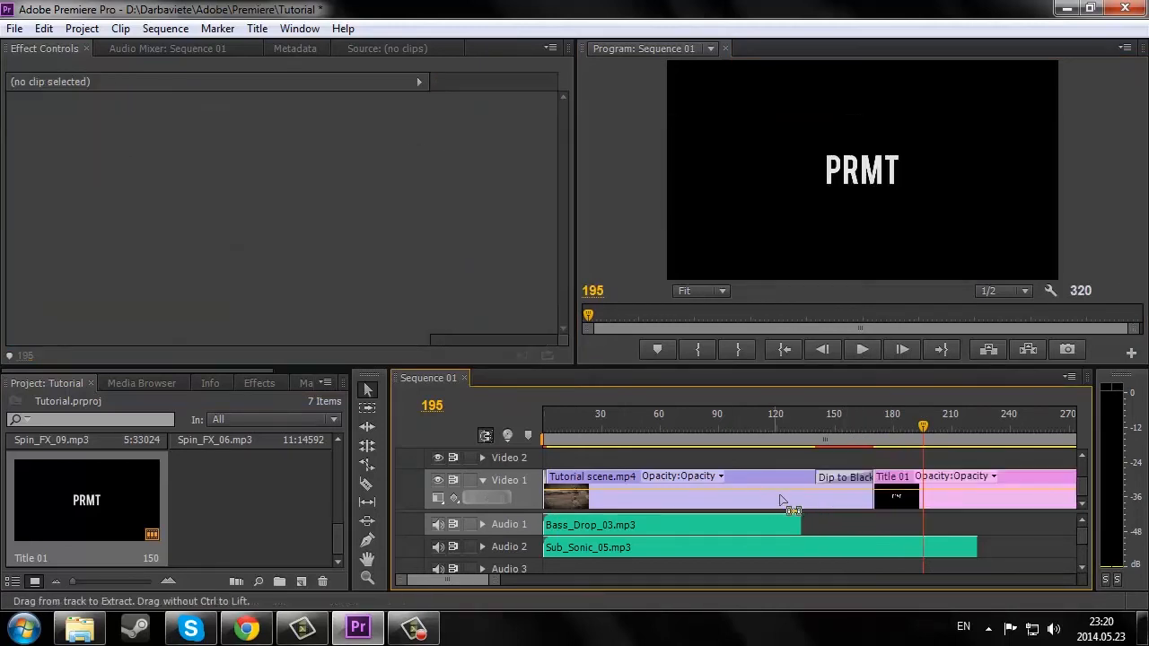
Step: Replace the Dip to Black before the title with a Cross Dissolve and play the transition
left_click(259, 383)
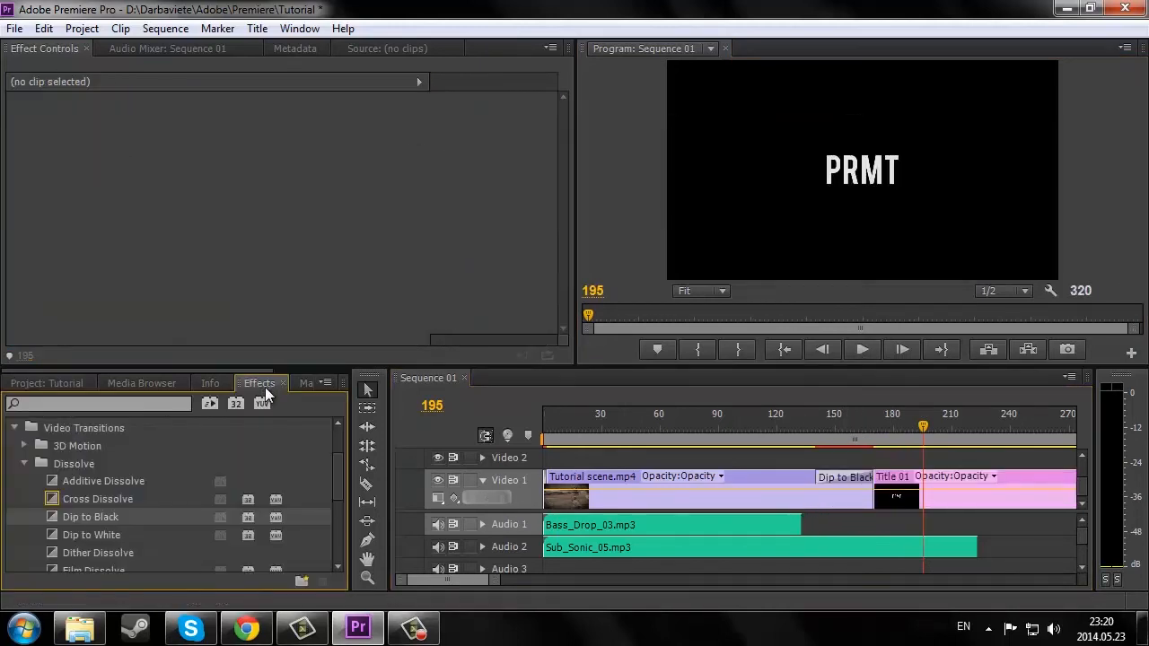
left_click_drag(108, 501, 885, 494)
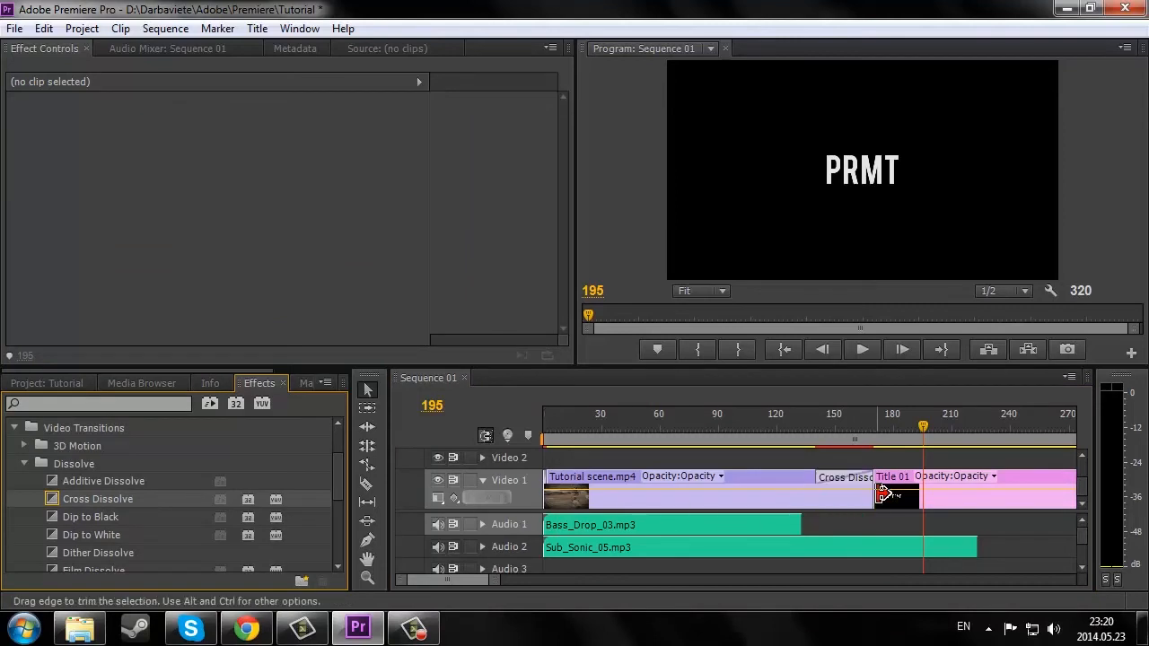
left_click(783, 423)
left_click(860, 351)
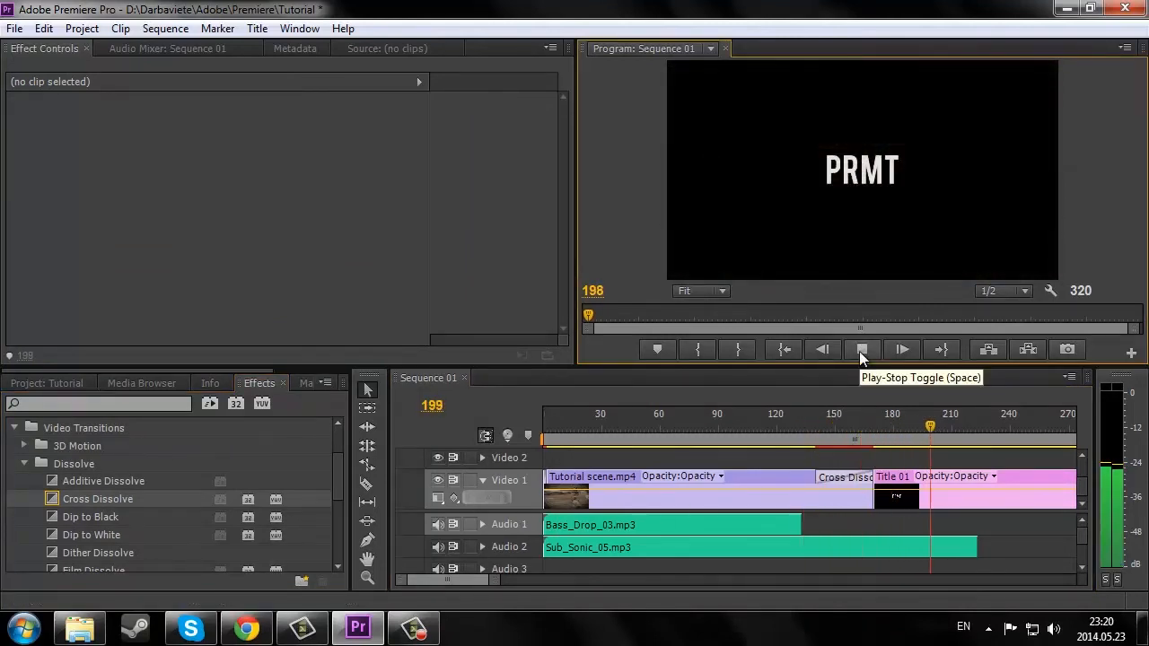
left_click(860, 351)
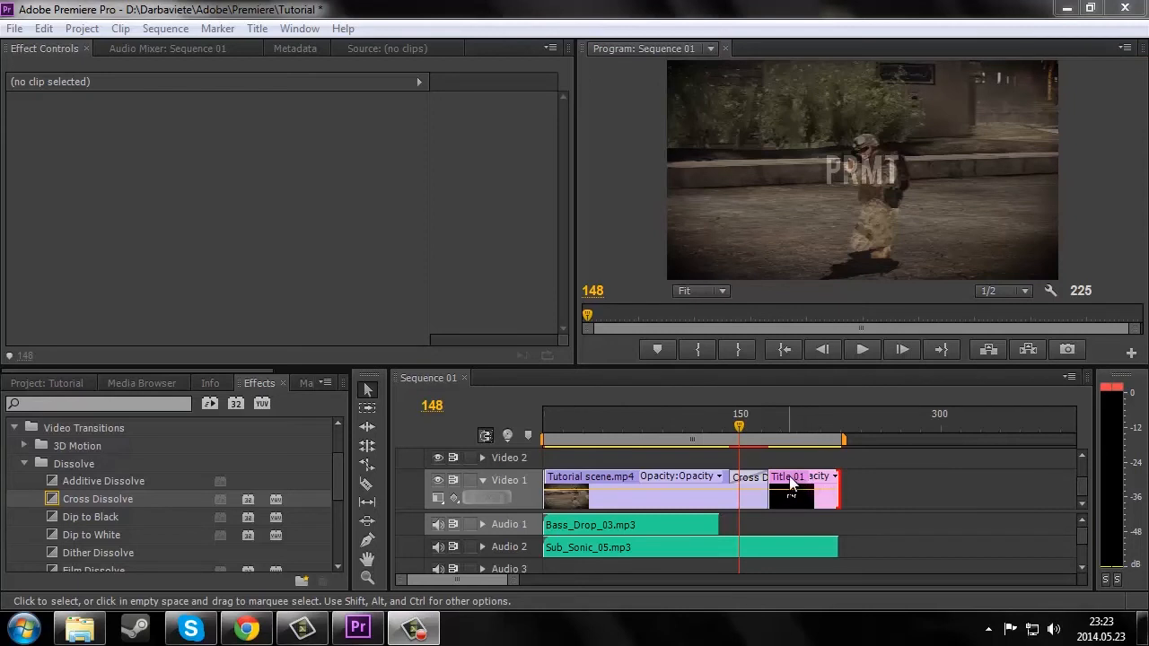
Step: Move the Title 01 clip well past the end of the Tutorial scene clip and cut that clip at frame 86 with the Razor Tool
left_click_drag(790, 479, 939, 483)
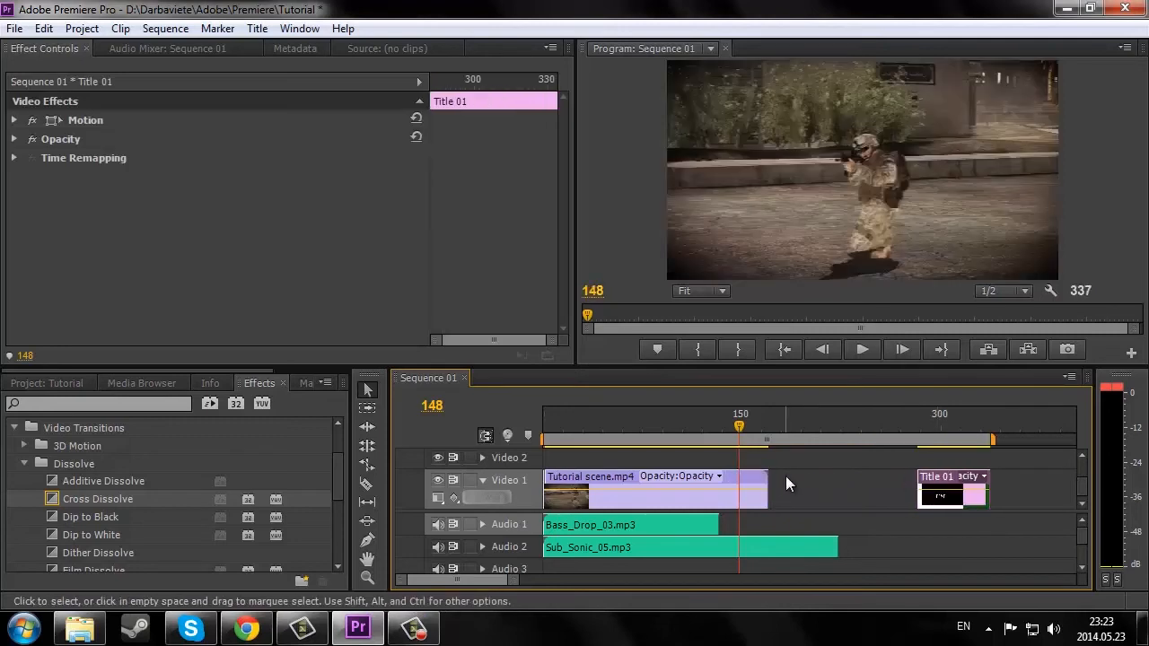
left_click(634, 428)
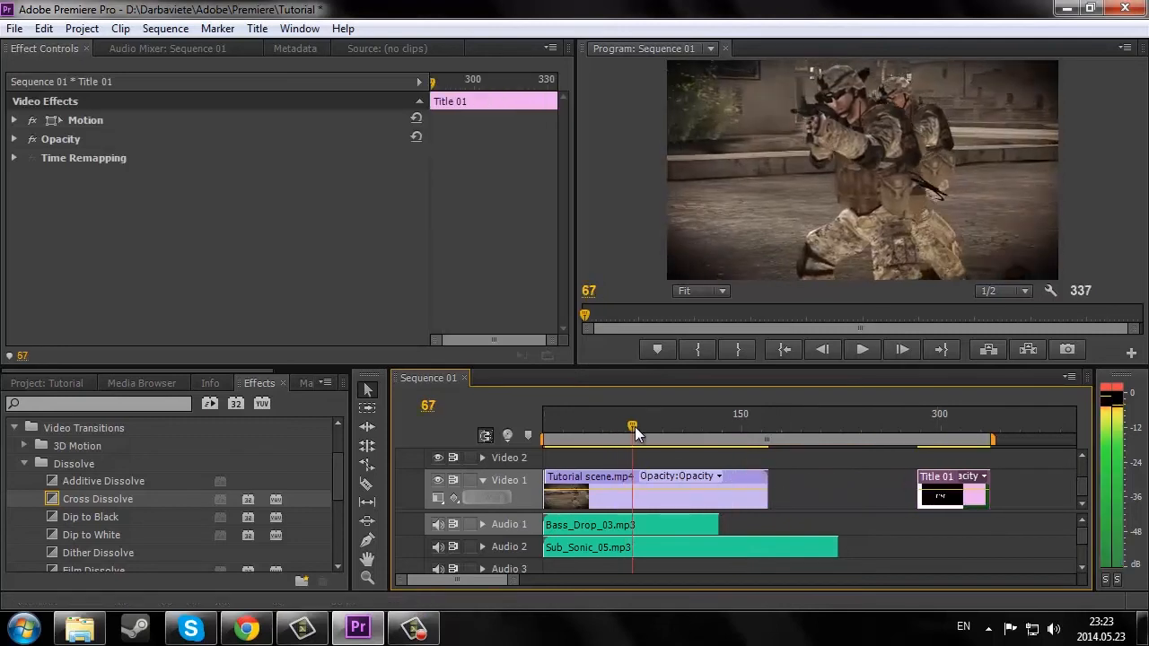
left_click_drag(634, 428, 658, 431)
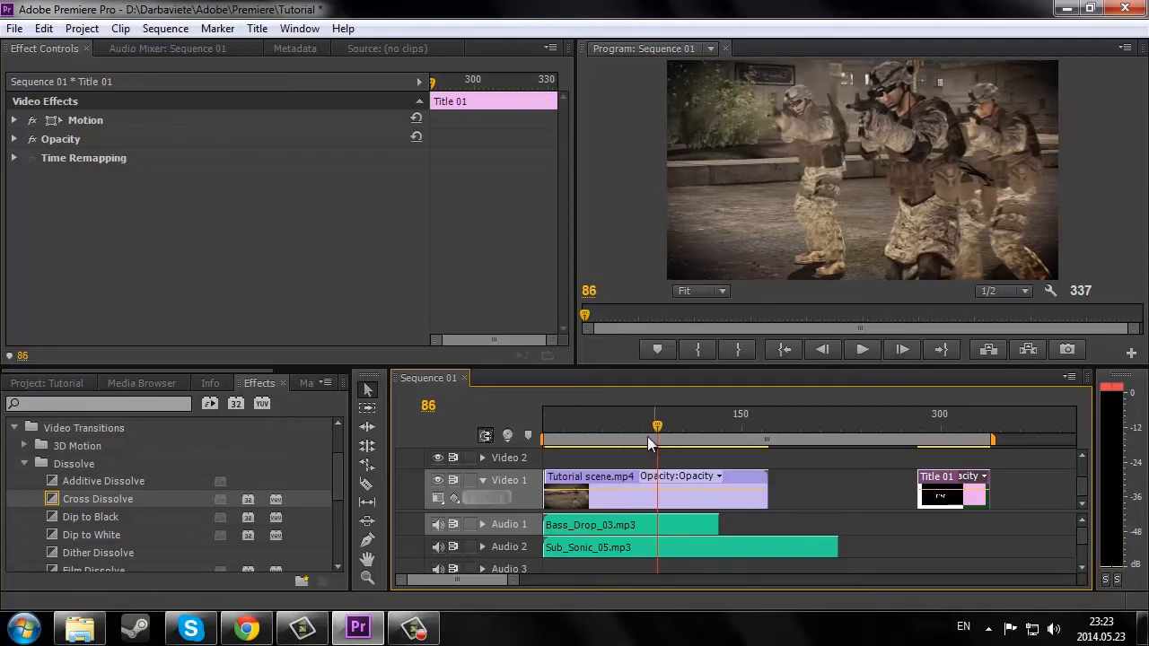
left_click(368, 484)
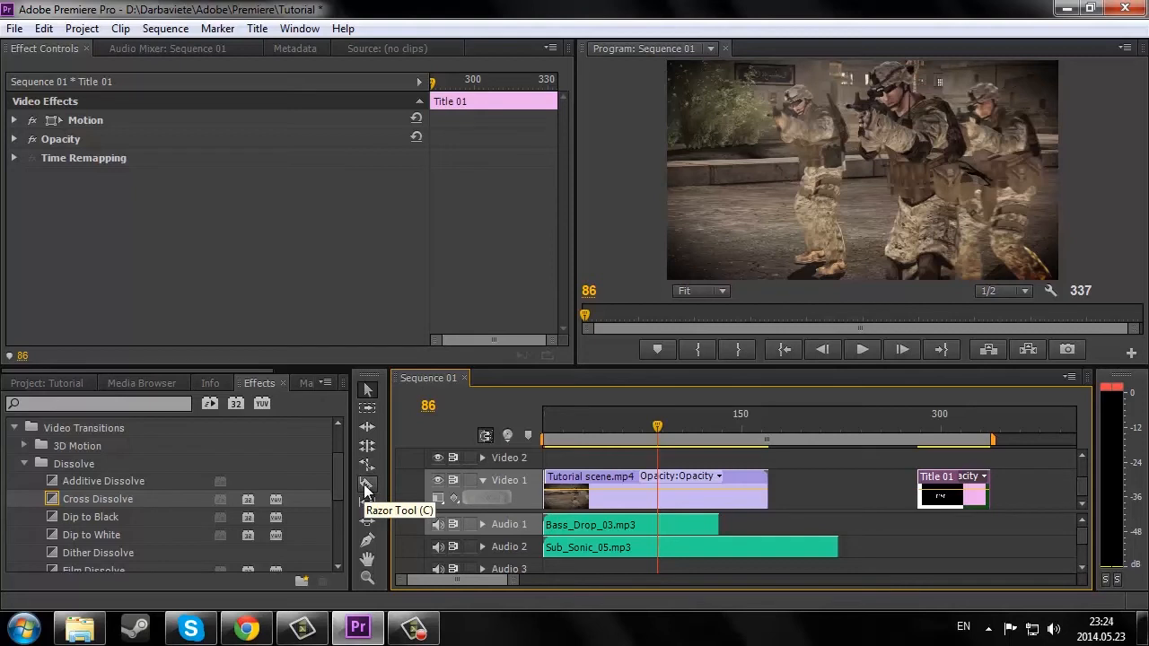
left_click(365, 485)
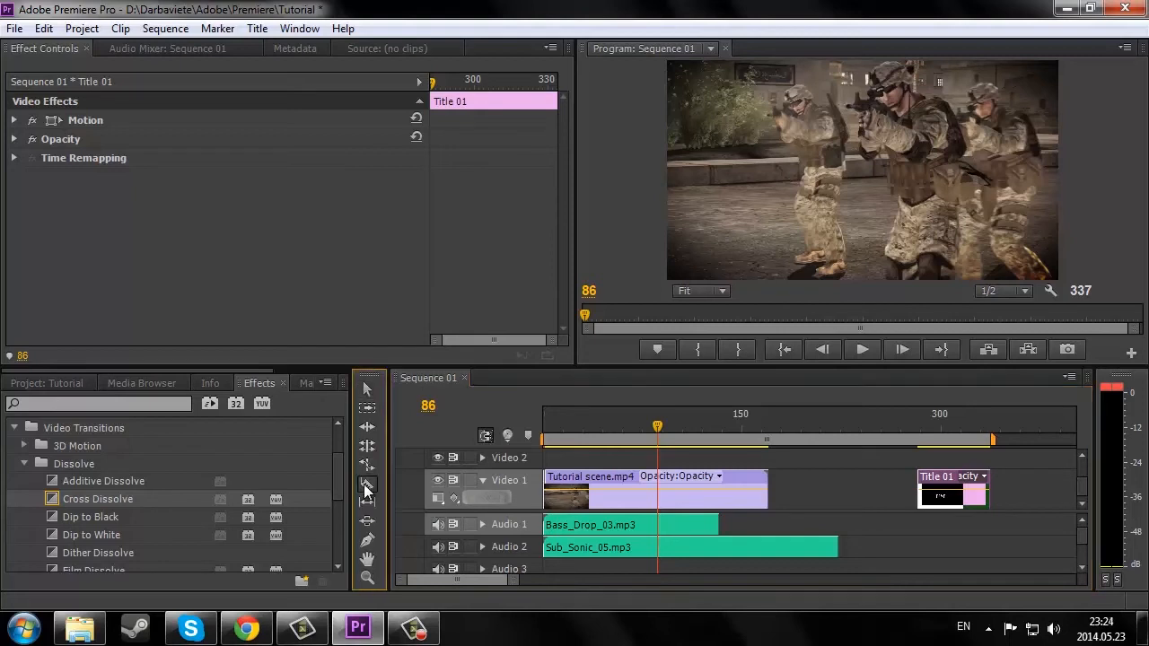
left_click(664, 487)
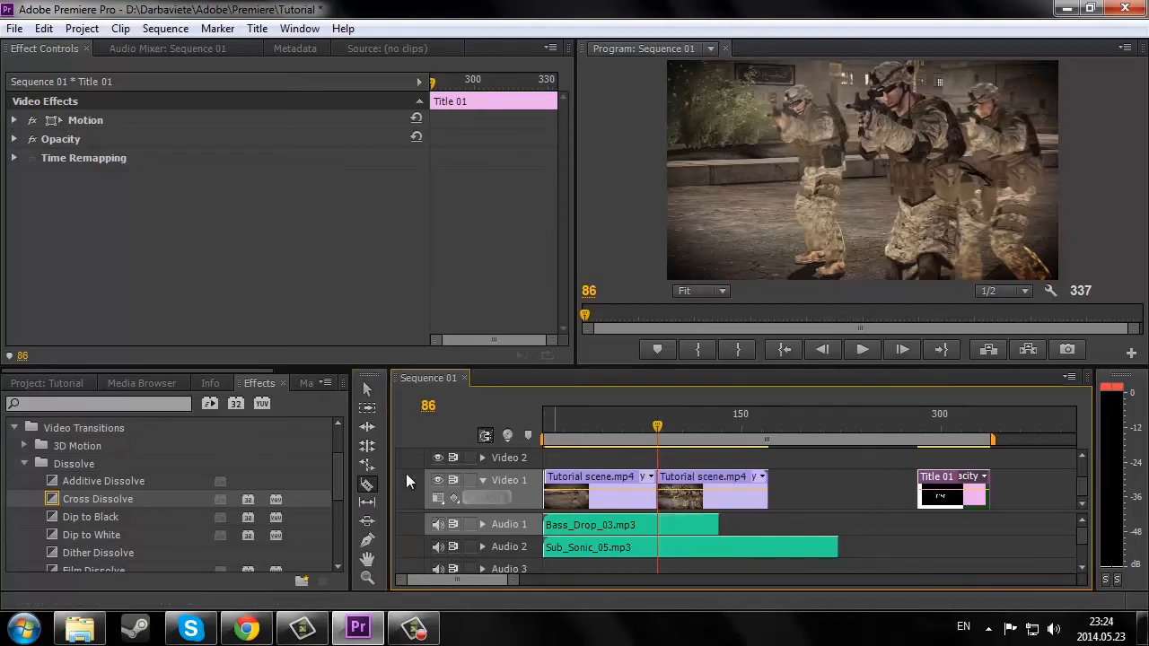
Step: Set the speed of the second Tutorial scene segment to 50%
left_click(367, 390)
right_click(684, 485)
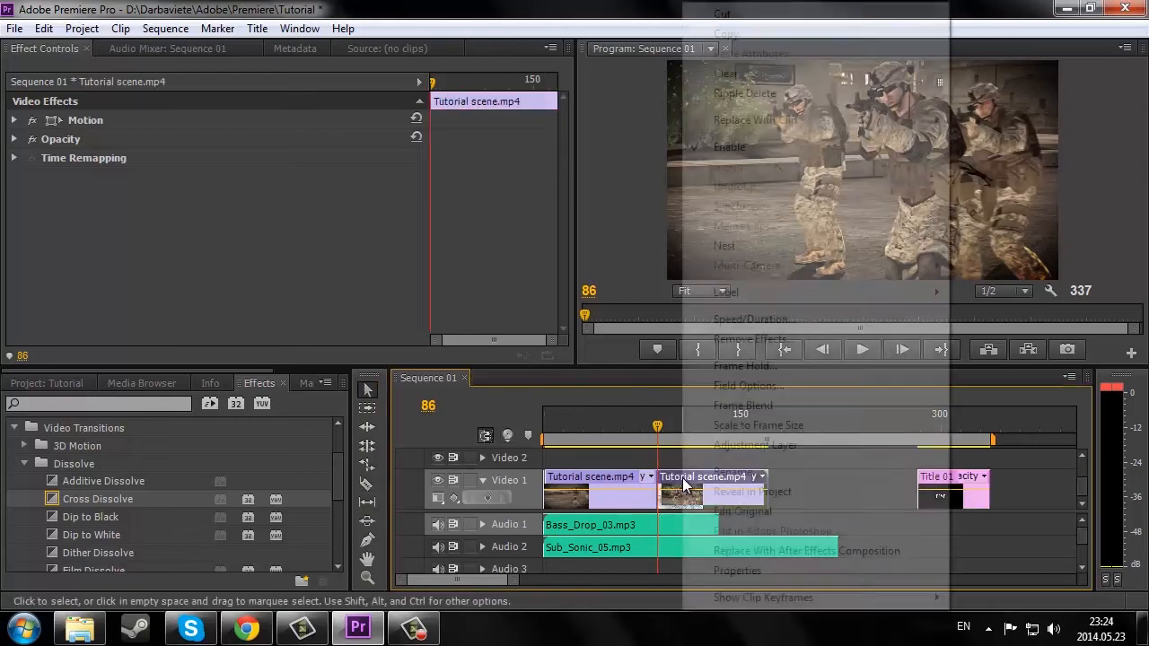
left_click(754, 320)
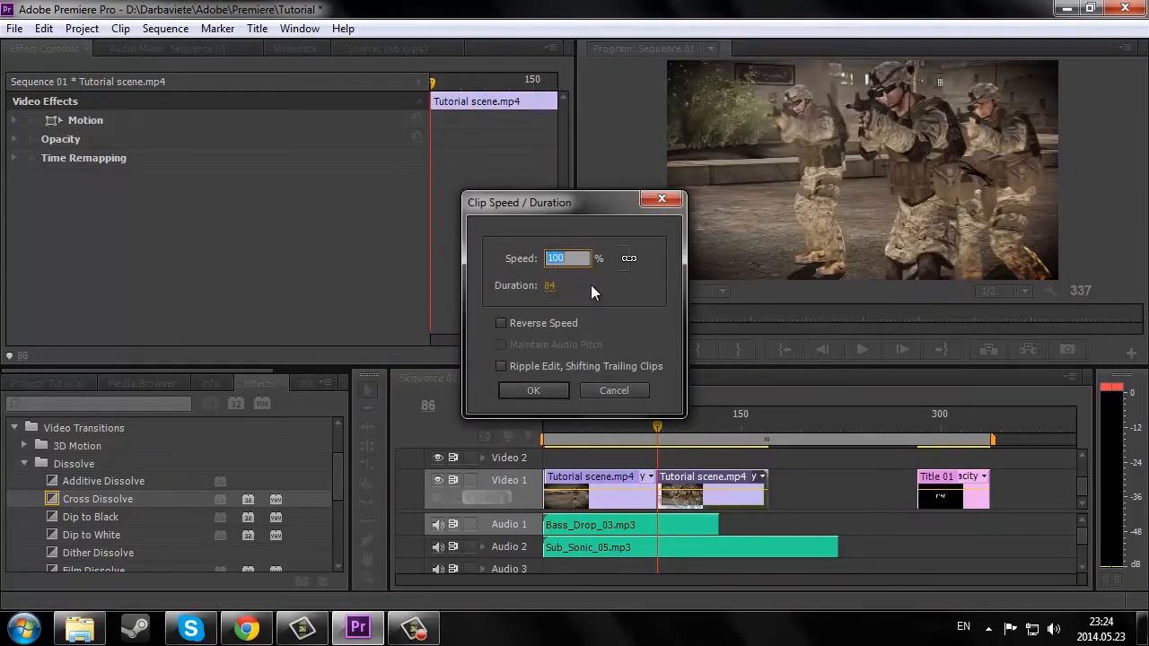
type("50")
left_click(533, 391)
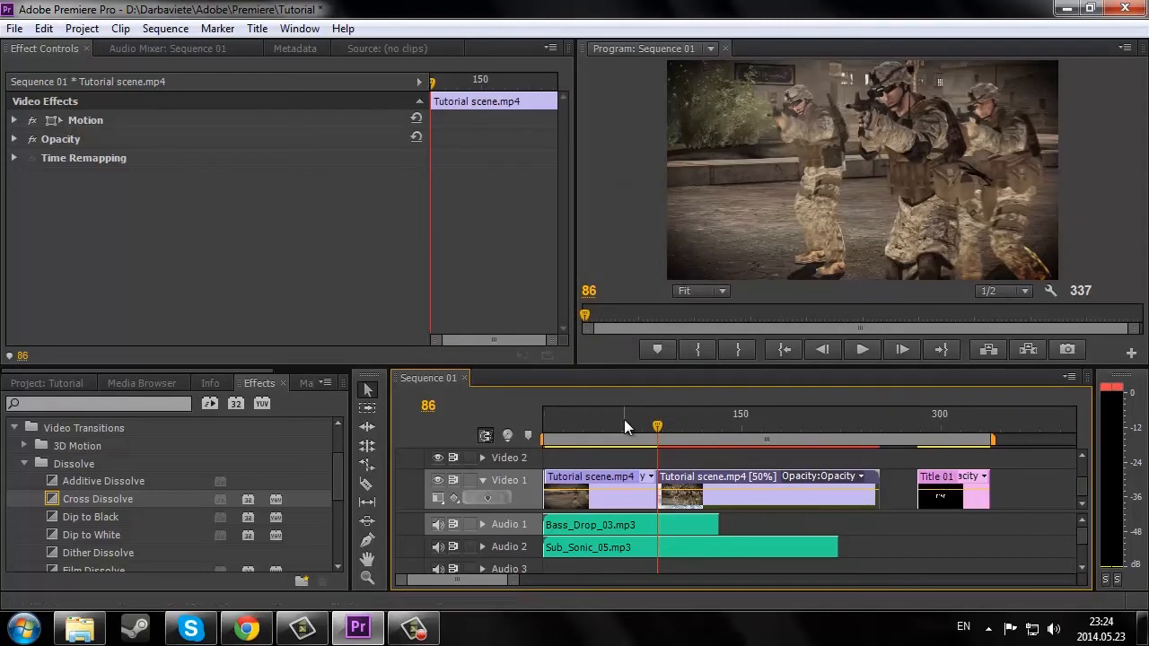
Step: Play the sequence to frame 225, trim the slowed clip's end there and move the Title 01 clip up against it
key("Home")
left_click(855, 354)
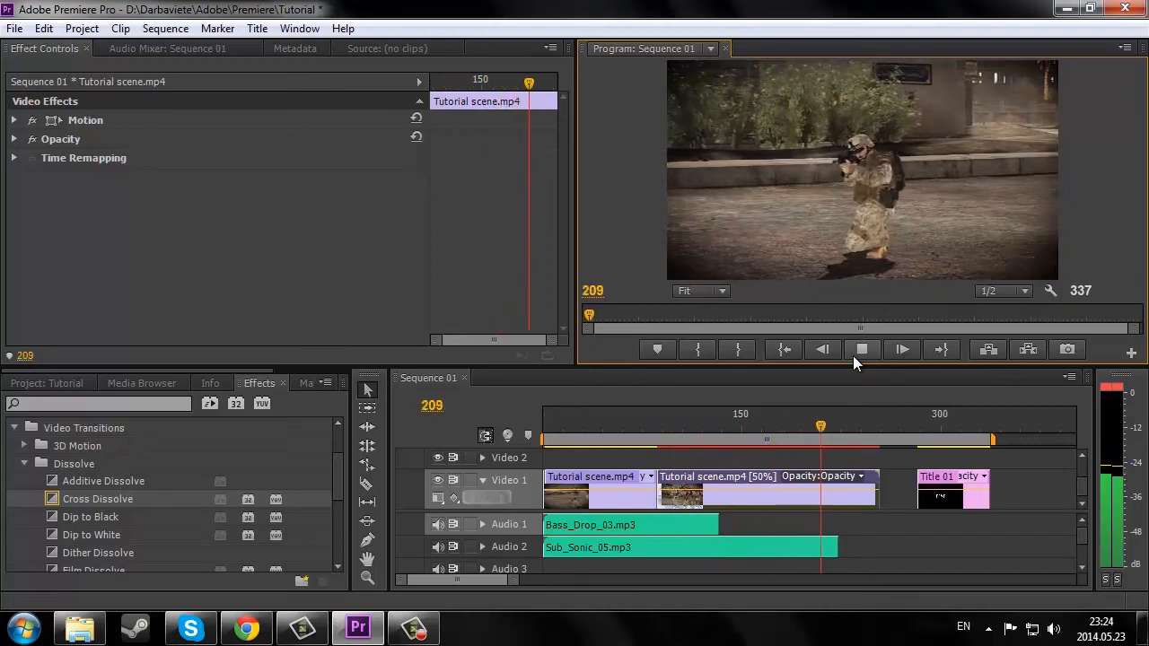
left_click(855, 351)
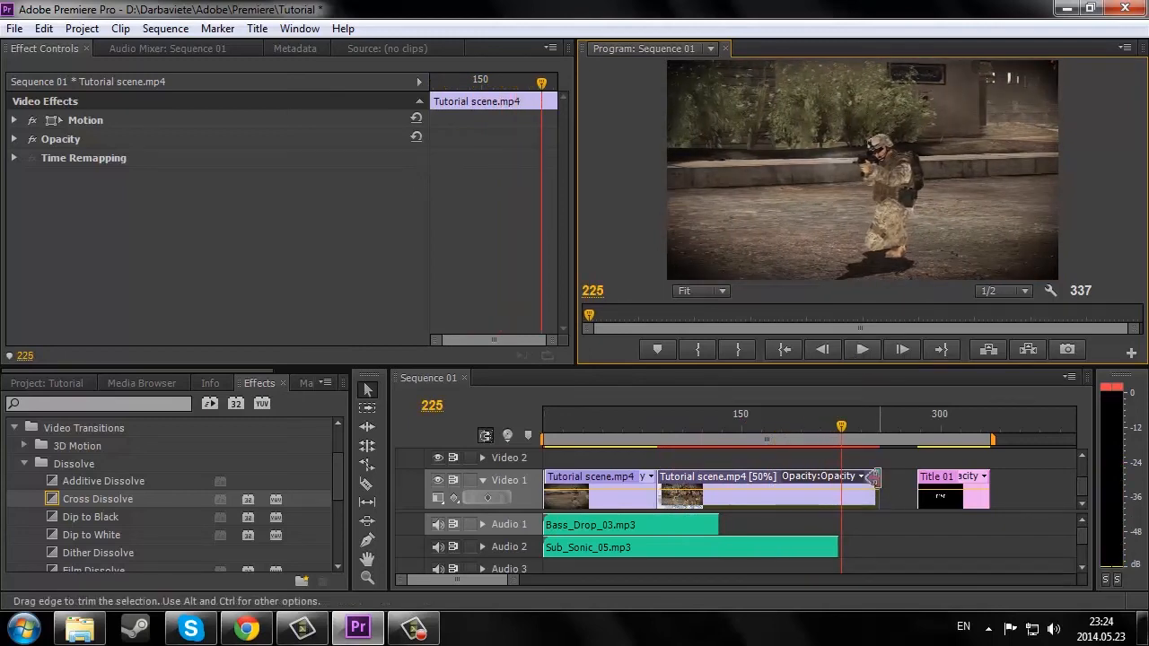
left_click_drag(878, 479, 839, 479)
left_click_drag(940, 476, 851, 478)
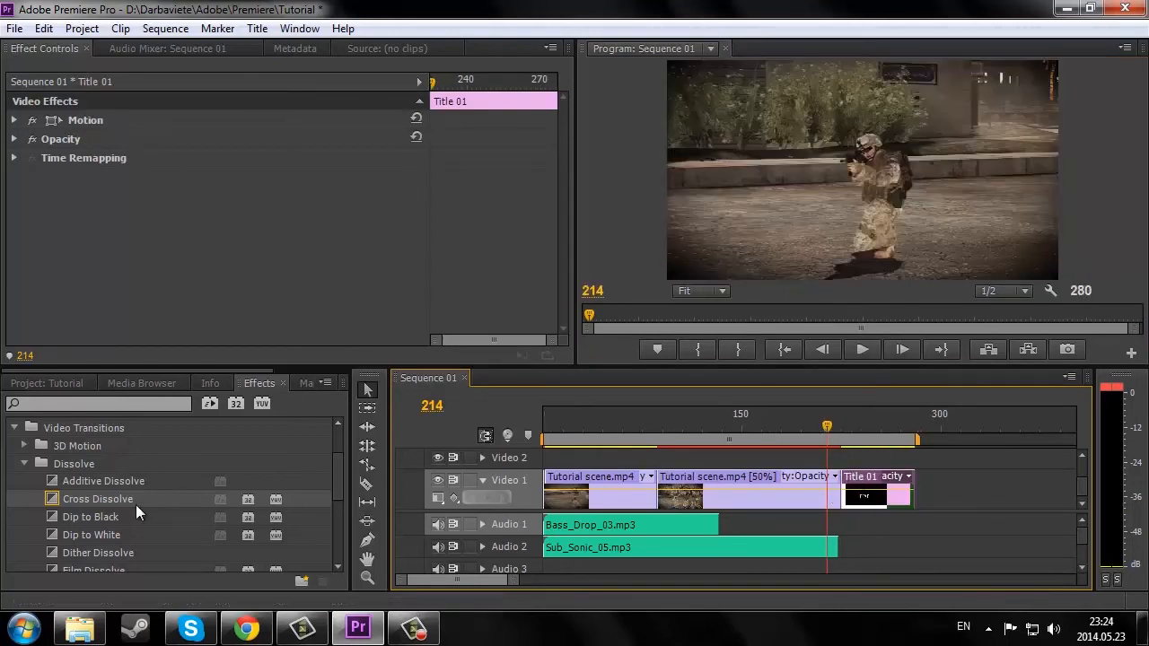
Step: Apply a Cross Dissolve between the slowed Tutorial scene segment and the Title 01 clip, and play the transition
left_click_drag(136, 505, 842, 493)
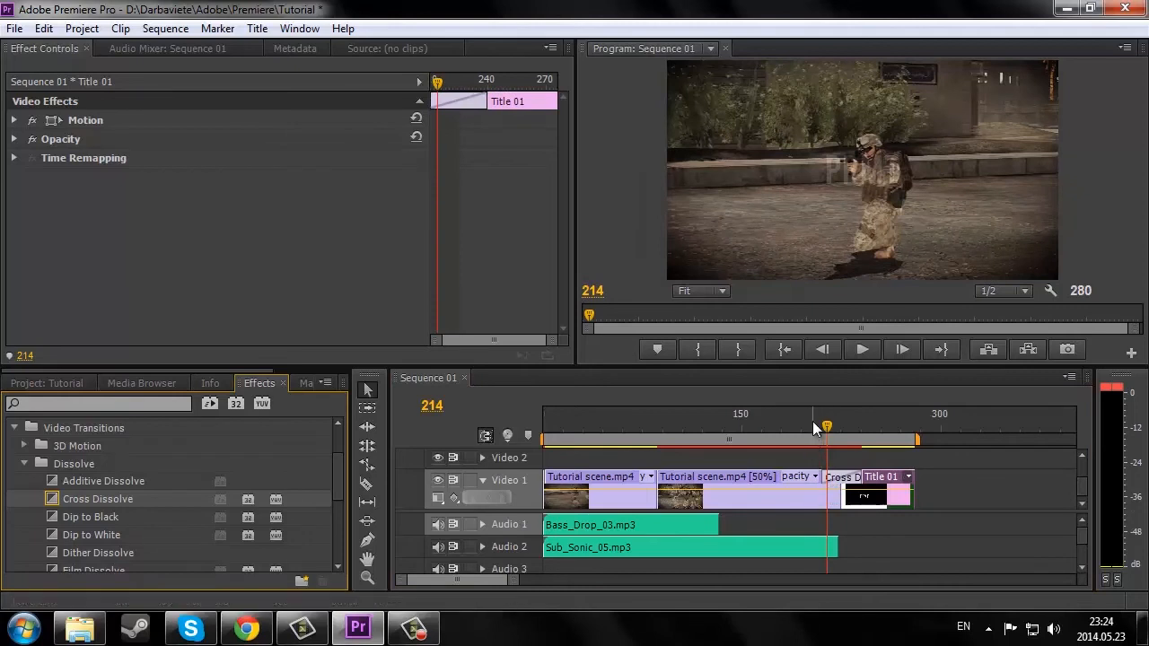
left_click(812, 421)
left_click(866, 349)
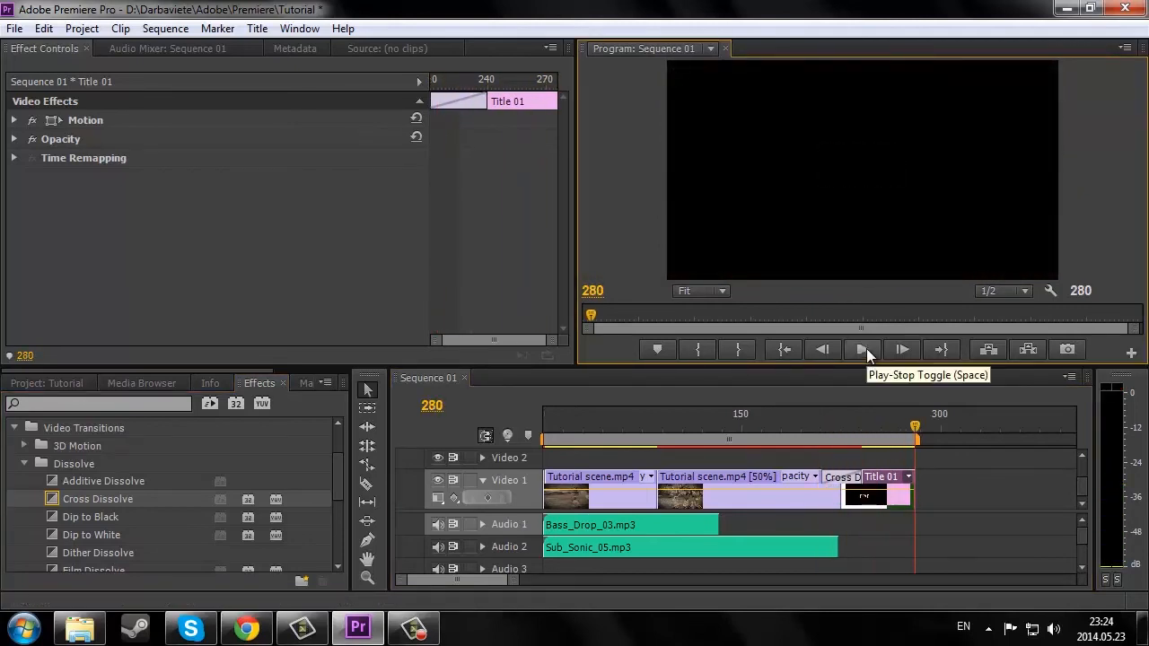
Step: Apply the Dip to Black dissolve to the end of the Title 01 clip and play the ending
left_click_drag(92, 518, 889, 476)
left_click(847, 414)
left_click(865, 352)
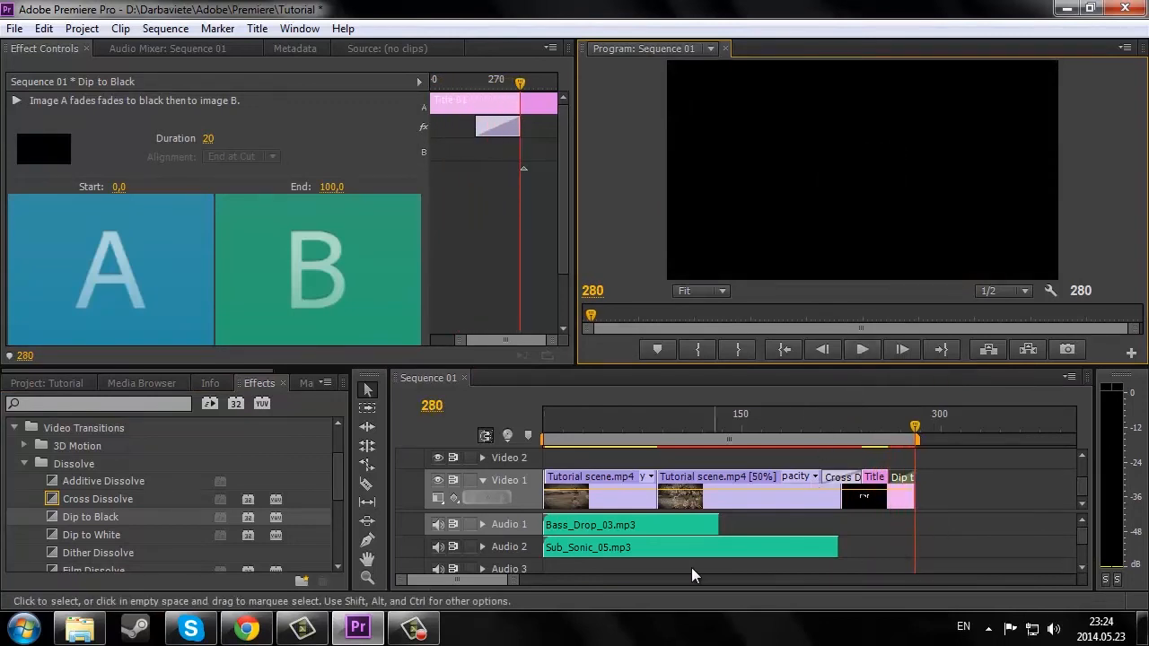
Step: Check that the work area bar spans the whole sequence and return the playhead to frame 0
left_click_drag(515, 580, 547, 590)
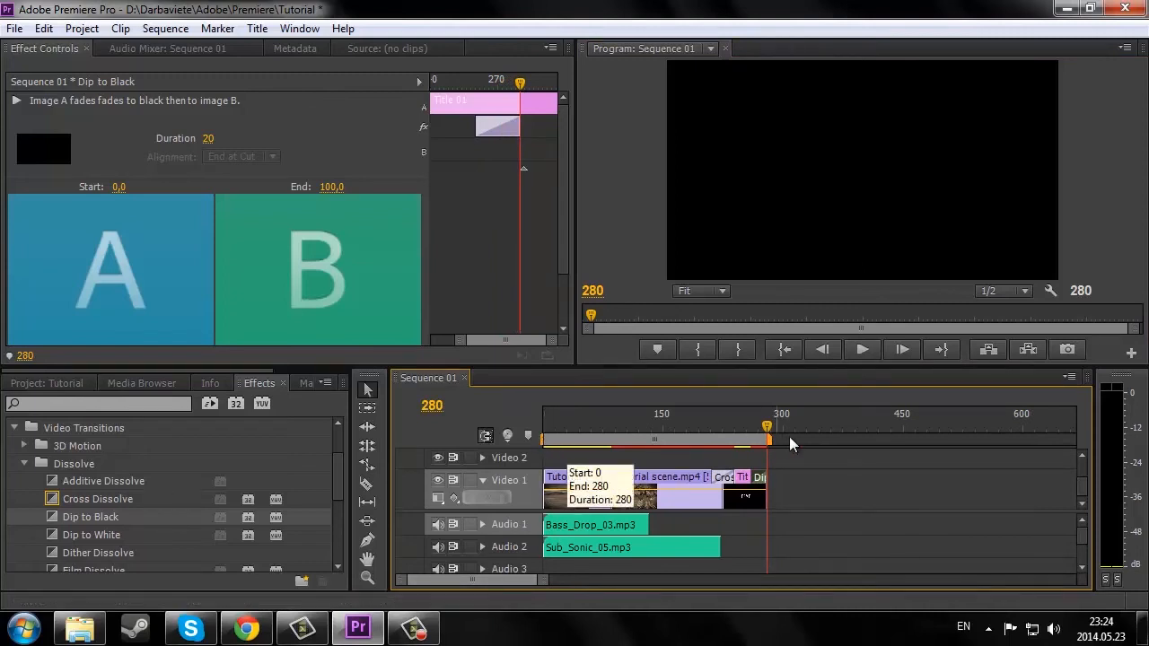
left_click_drag(771, 438, 819, 443)
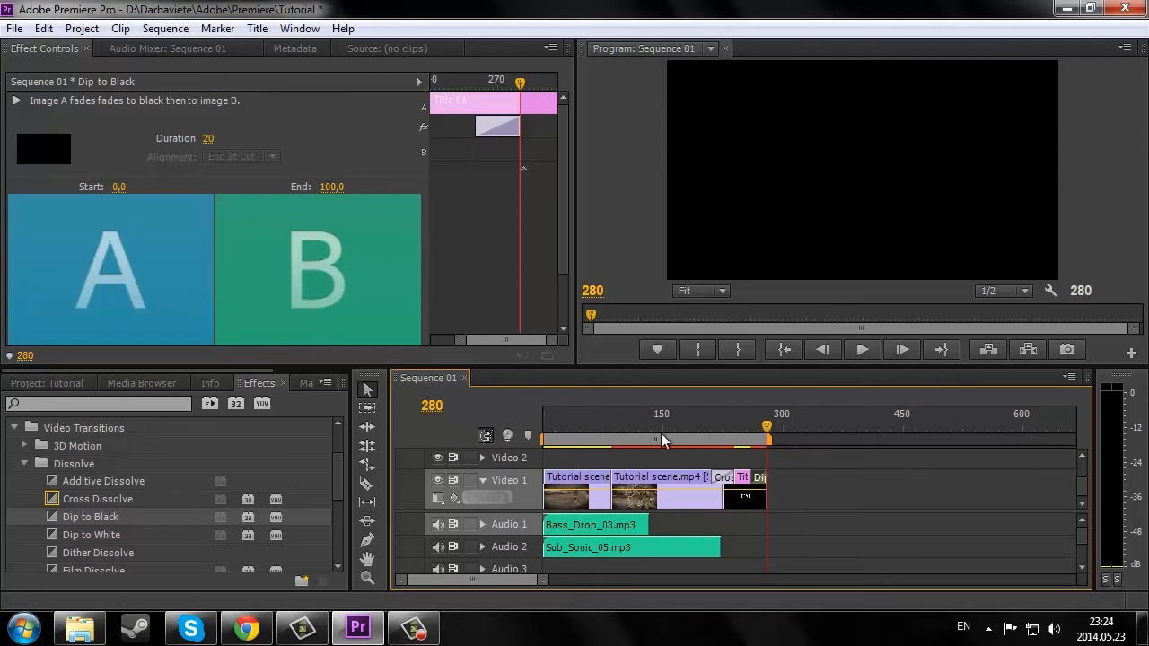
left_click(699, 435)
left_click_drag(699, 435, 545, 443)
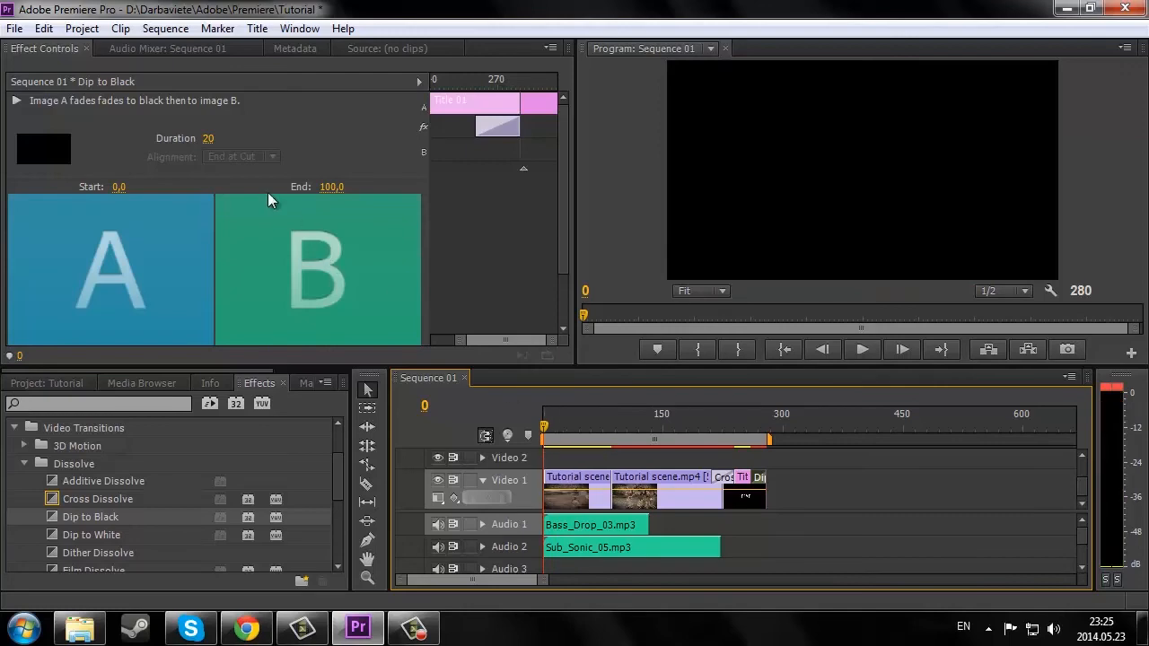
Step: Open the media export settings for the sequence and set the format to H.264
left_click(24, 32)
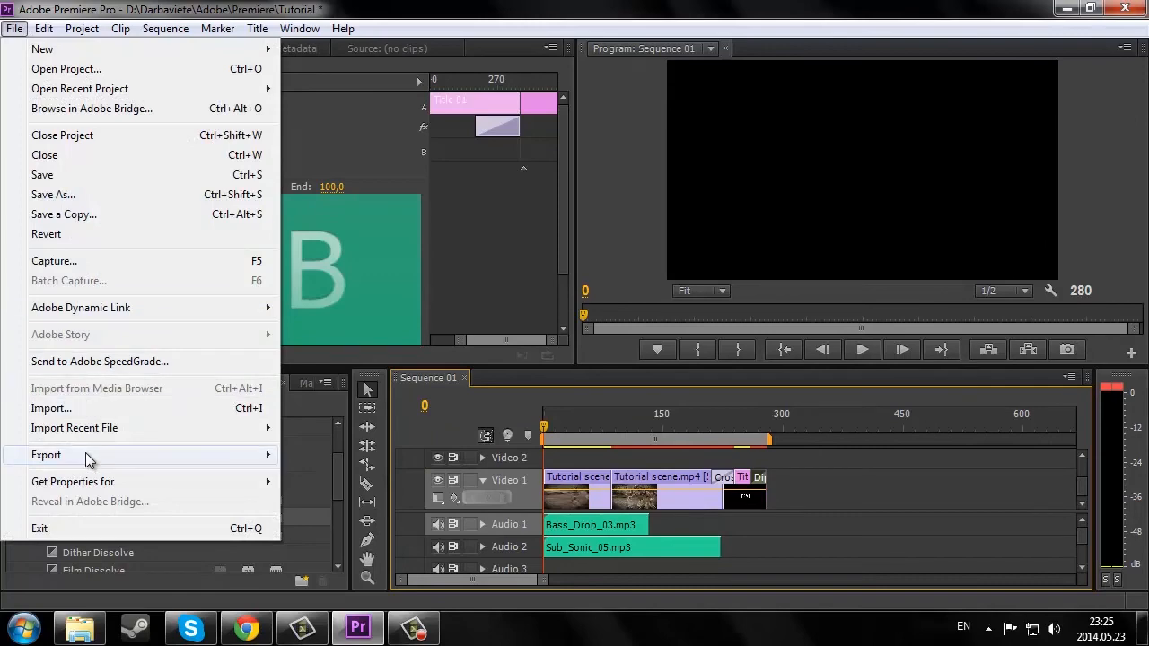
mouse_move(87, 458)
left_click(337, 453)
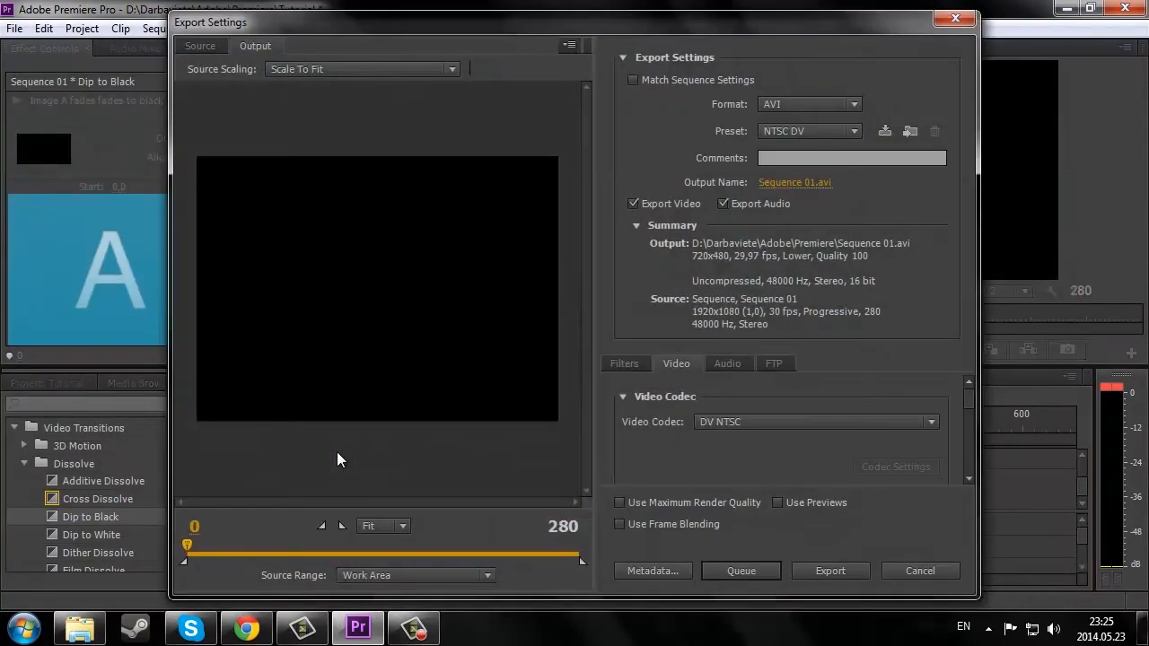
left_click(776, 104)
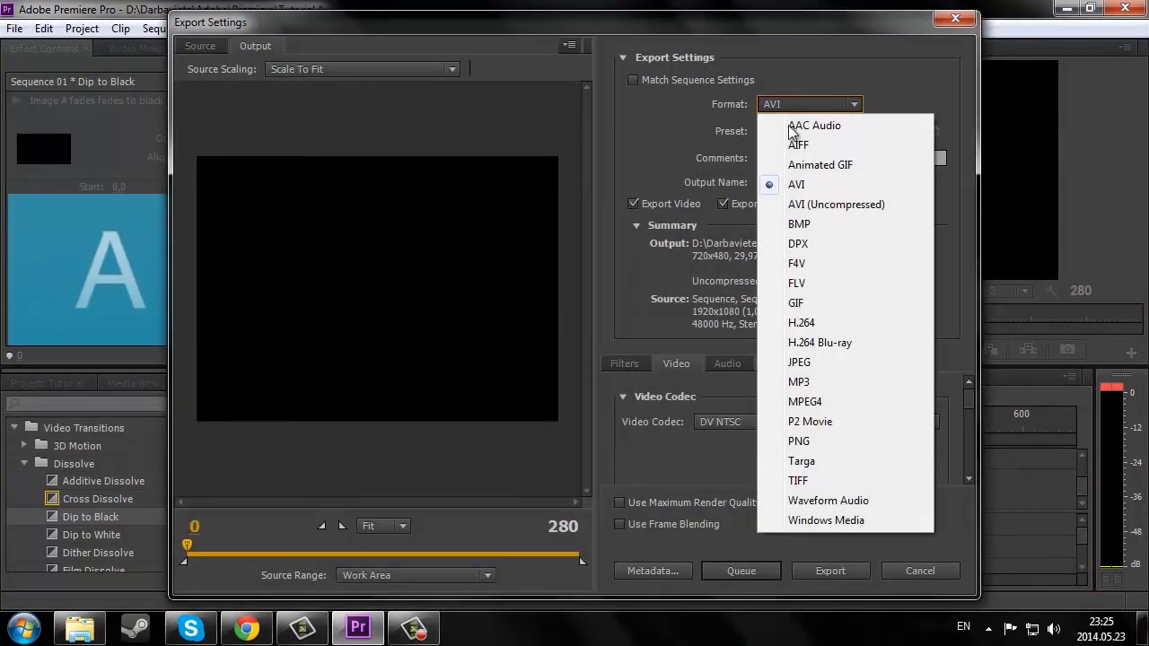
left_click(802, 322)
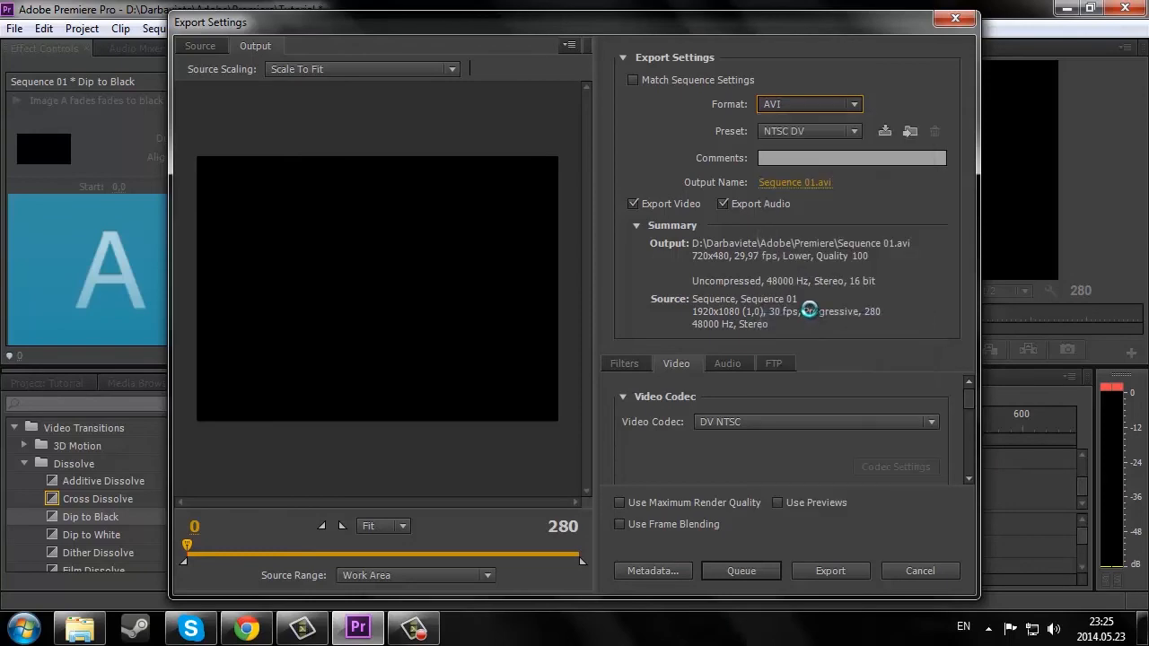
Step: Choose the HD 1080p 29.97 export preset and set its frame rate to 30
left_click(807, 132)
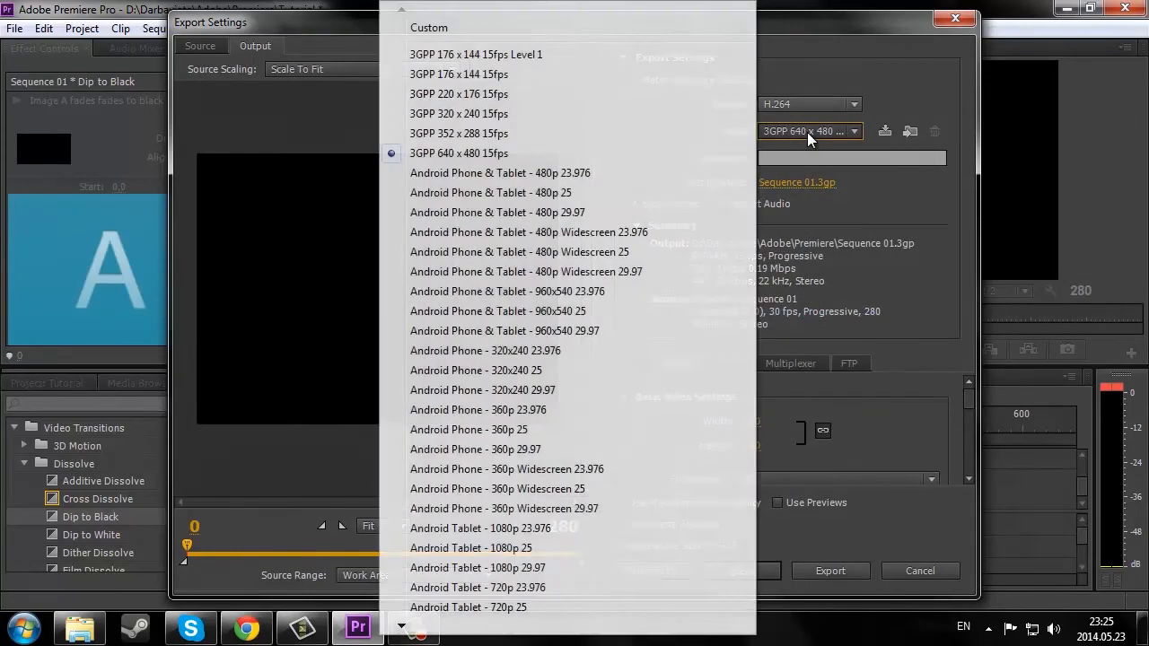
mouse_move(438, 628)
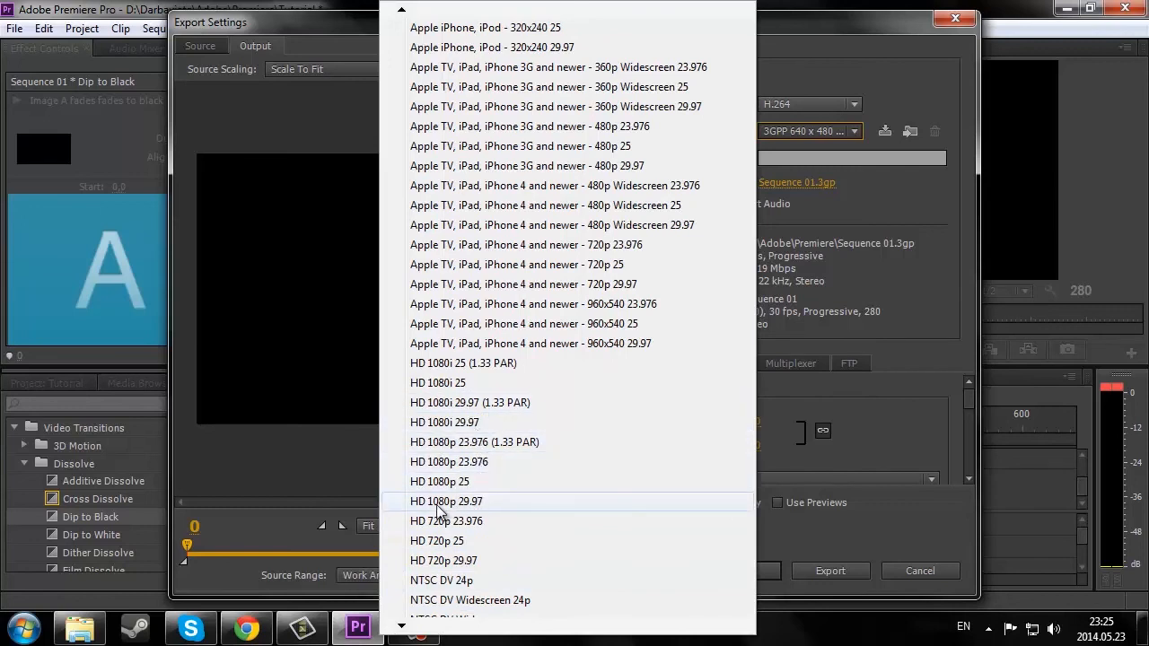
left_click(487, 502)
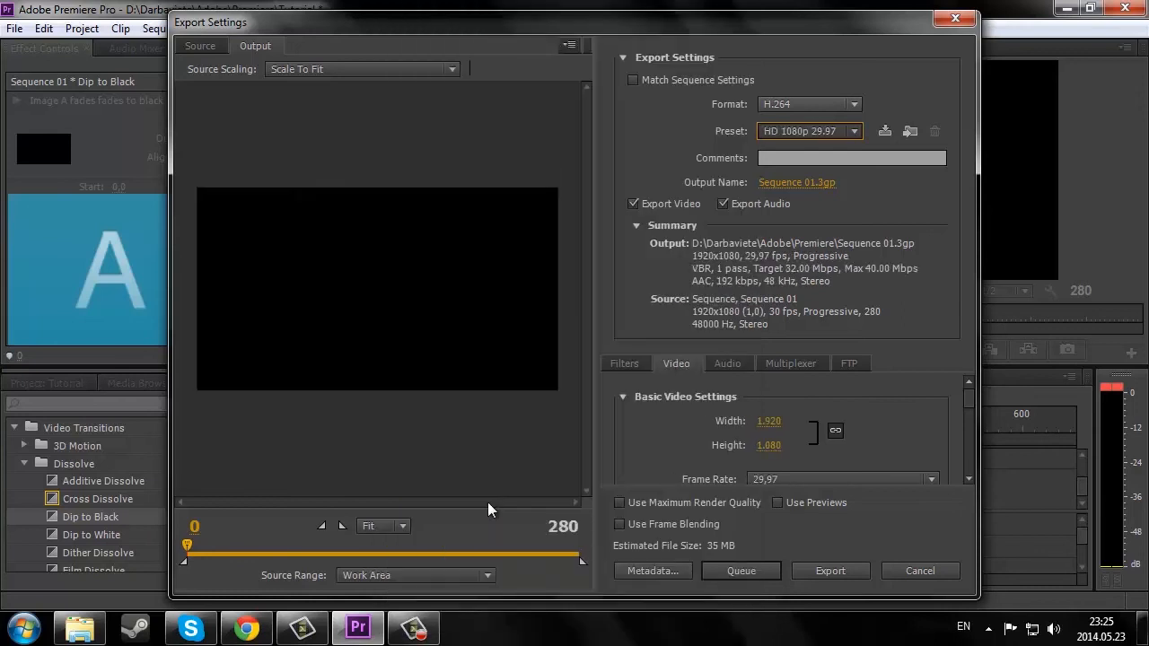
scroll(824, 422, "down", 2)
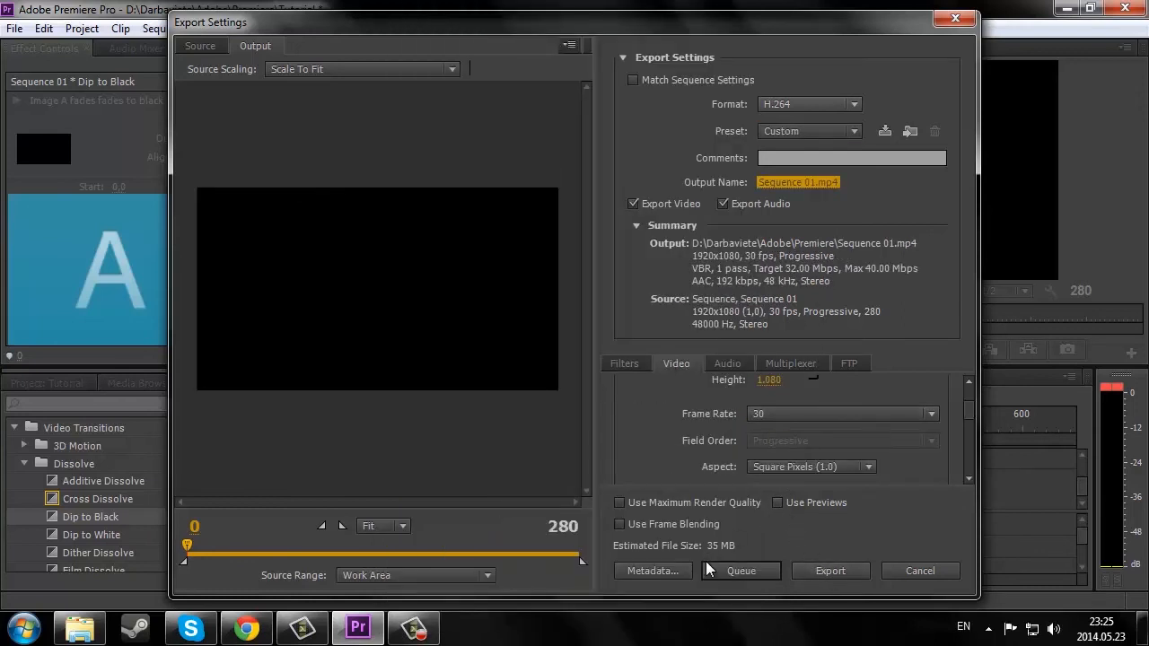
Step: Set the output file name to Tutorial and save it in the Adobe folder
left_click(794, 183)
left_click(368, 77)
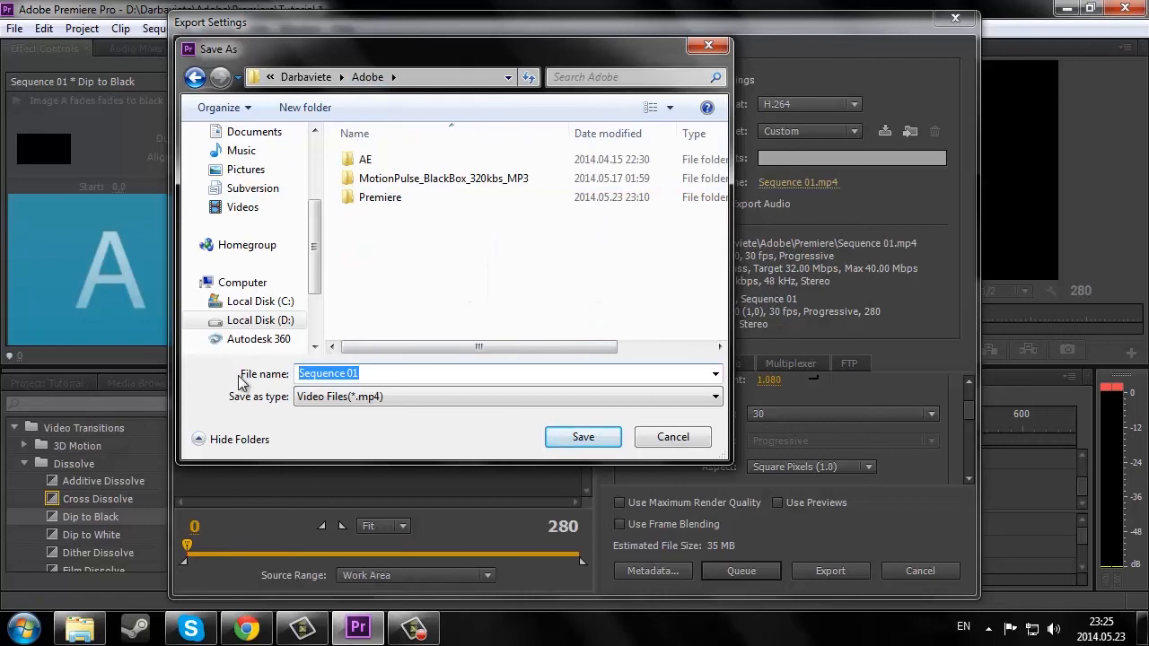
type("Tutorial")
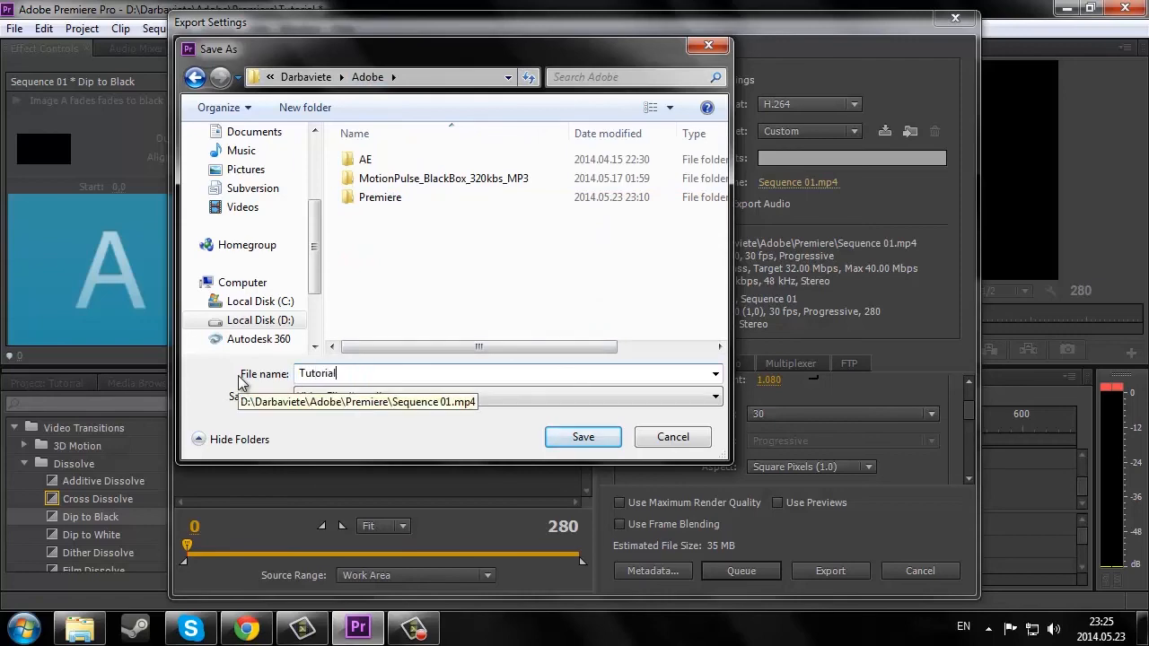
left_click(583, 437)
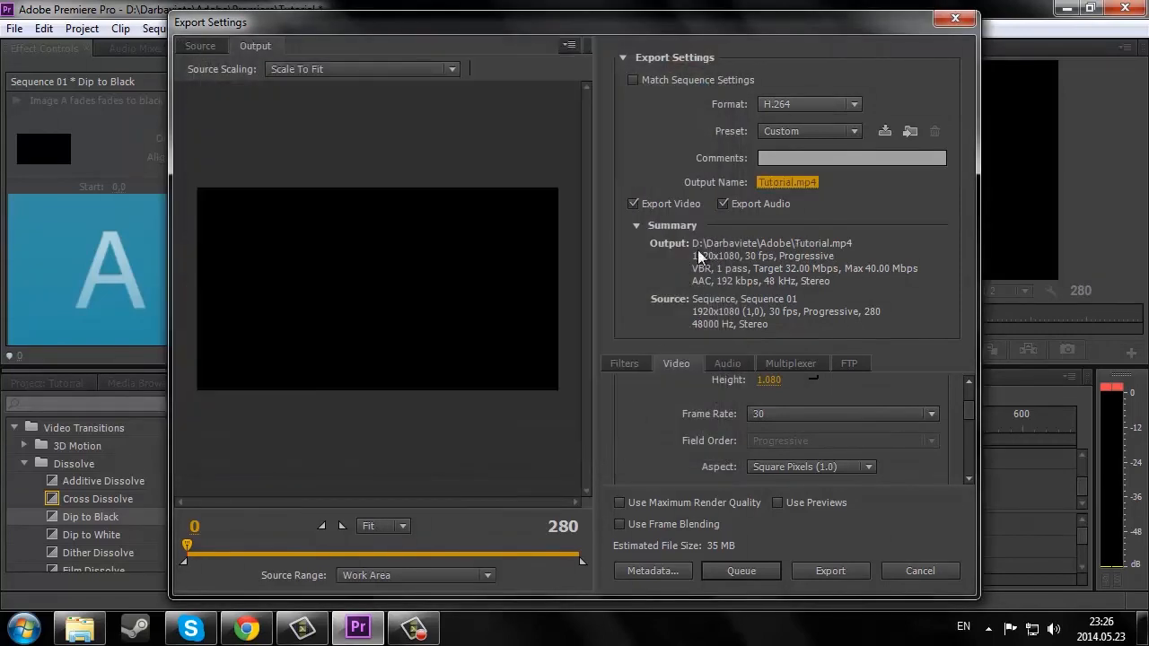
Step: Enable Use Maximum Render Quality and start the export
left_click(620, 504)
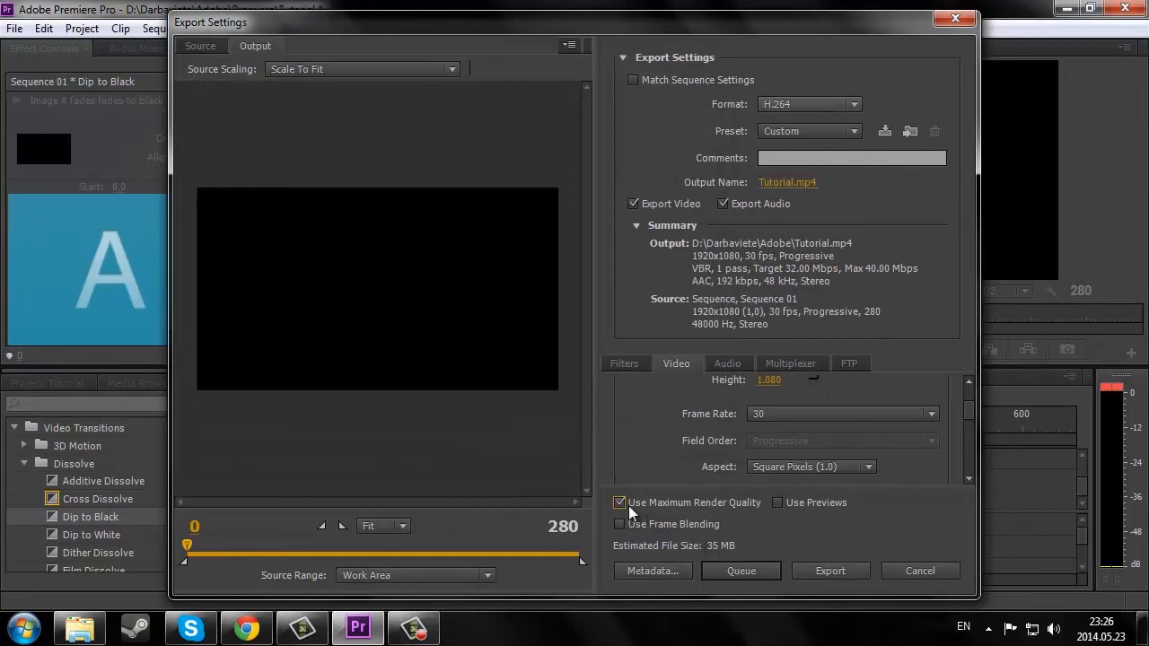
left_click(814, 568)
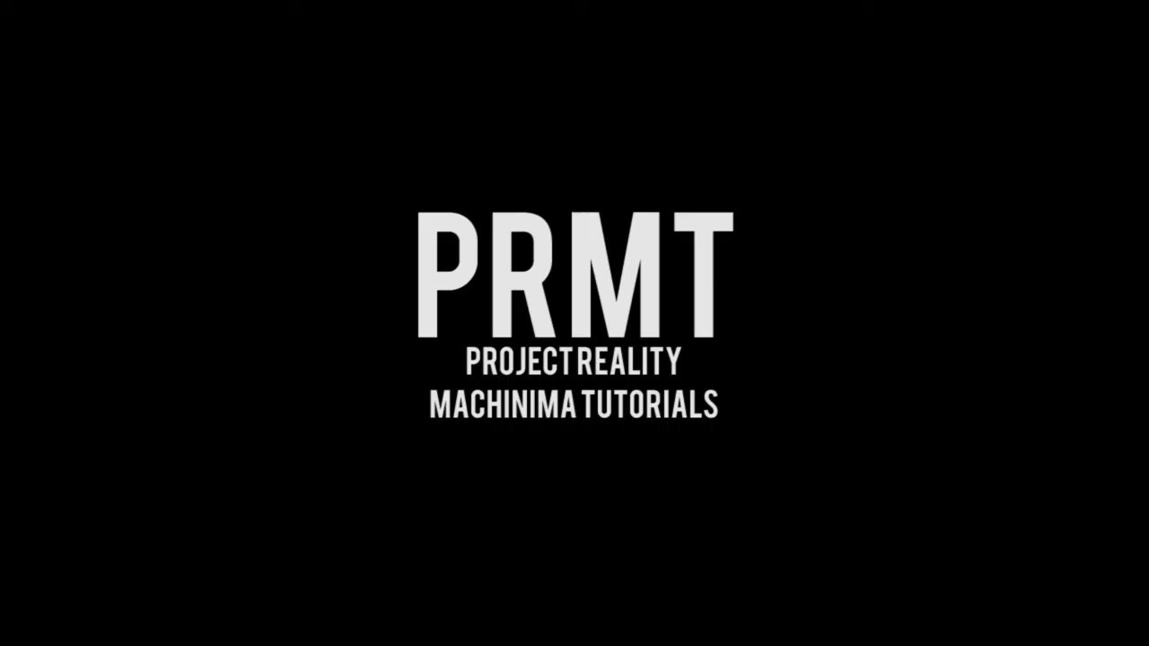